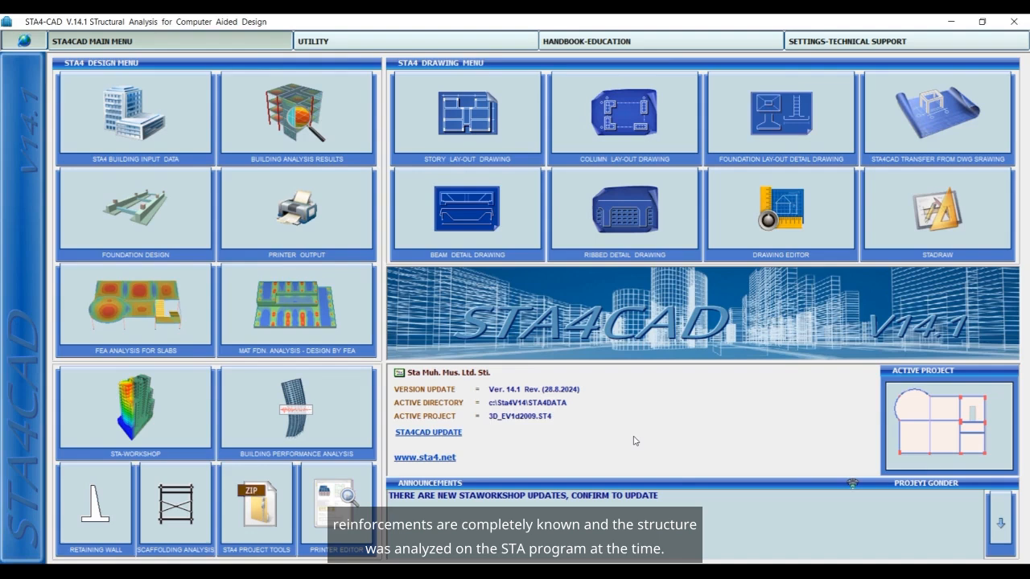
Open the building analysis results of the active project and close the FEA stress results view.
{"action": "left_click", "coordinate": [631, 493]}
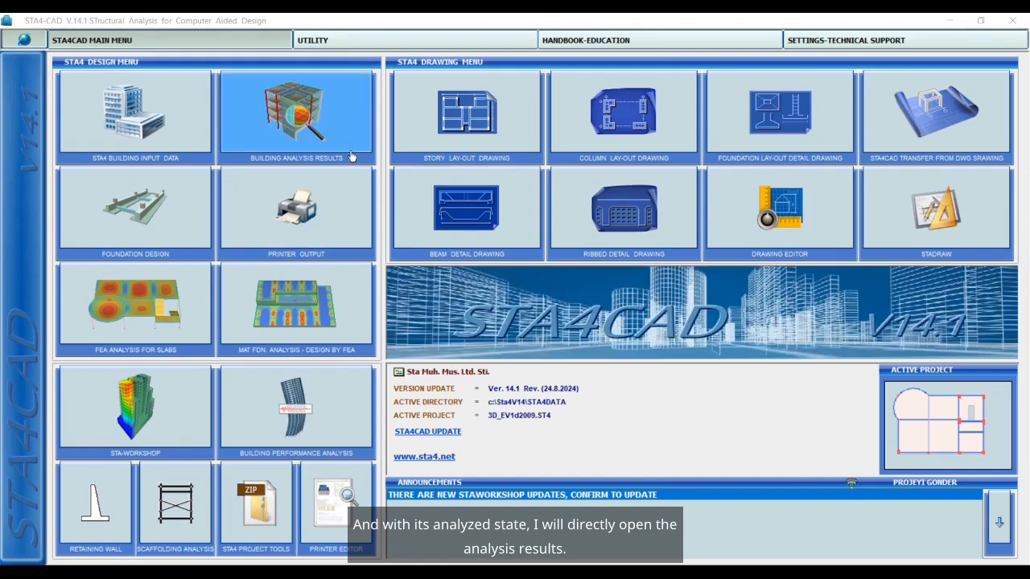
{"action": "left_click", "coordinate": [341, 145]}
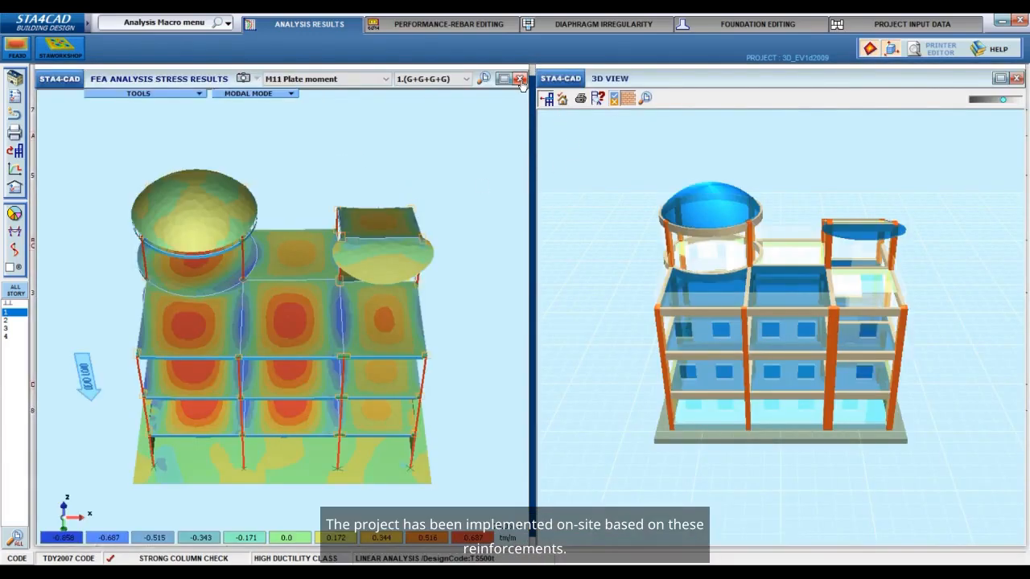
{"action": "left_click", "coordinate": [519, 79]}
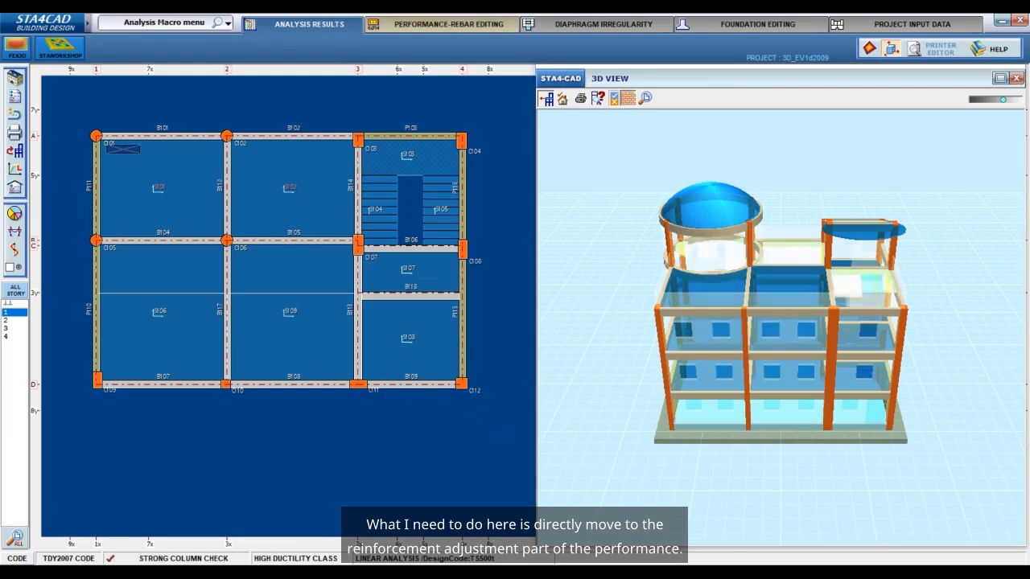
Open the building rebar arrangement for performance analysis and copy the design rebars of beams and columns as existing rebars.
{"action": "left_click", "coordinate": [455, 27]}
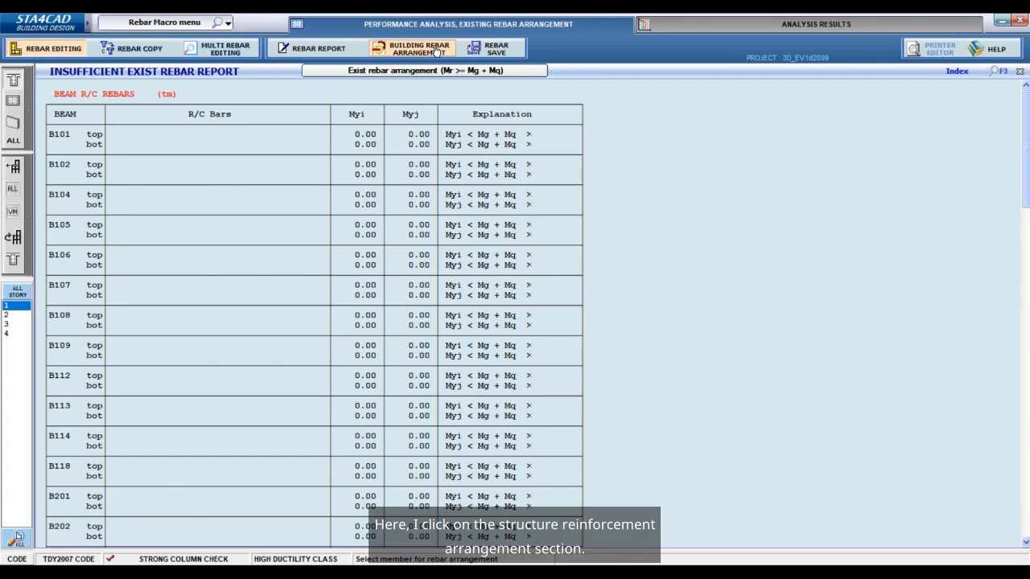
{"action": "left_click", "coordinate": [436, 51]}
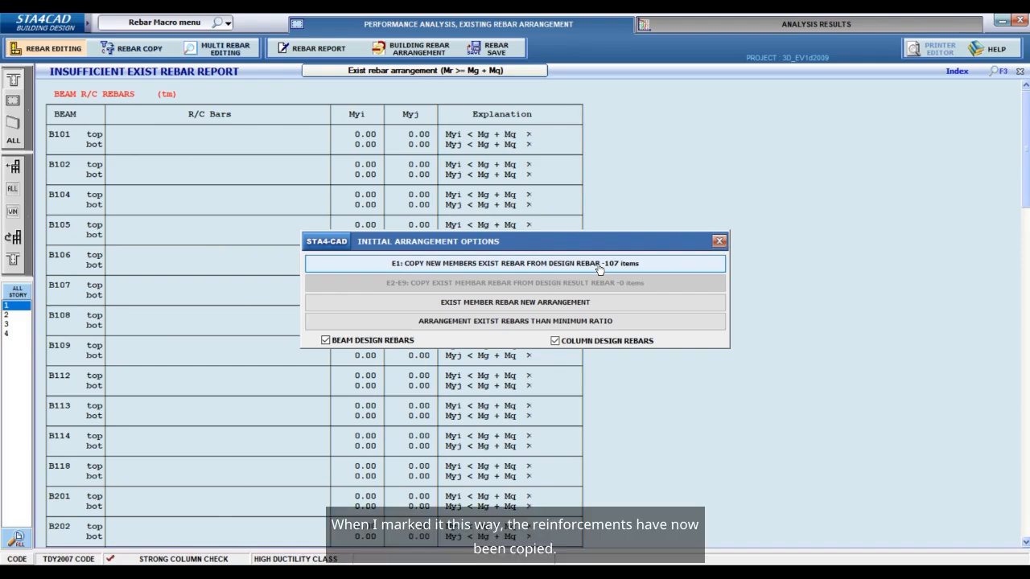
{"action": "left_click", "coordinate": [599, 265]}
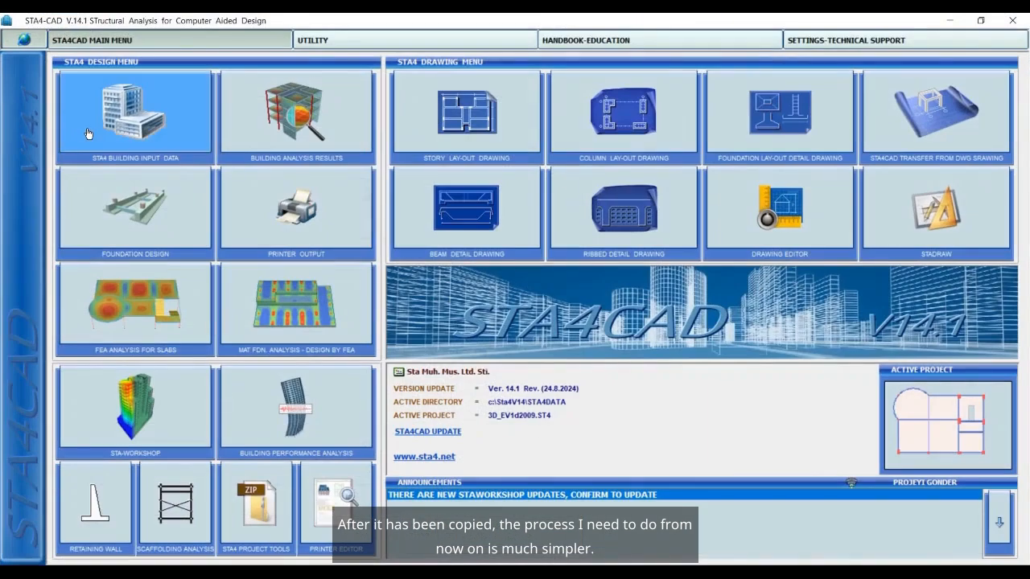
Open the project 3D_EV1d2009.ST4 in the building input data module.
{"action": "left_click", "coordinate": [86, 128]}
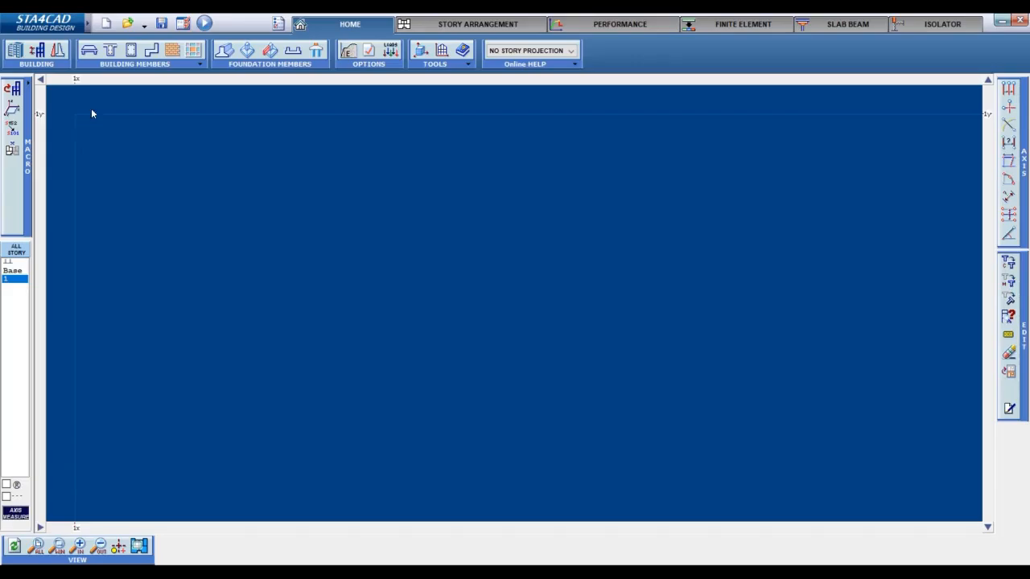
{"action": "left_click", "coordinate": [128, 23]}
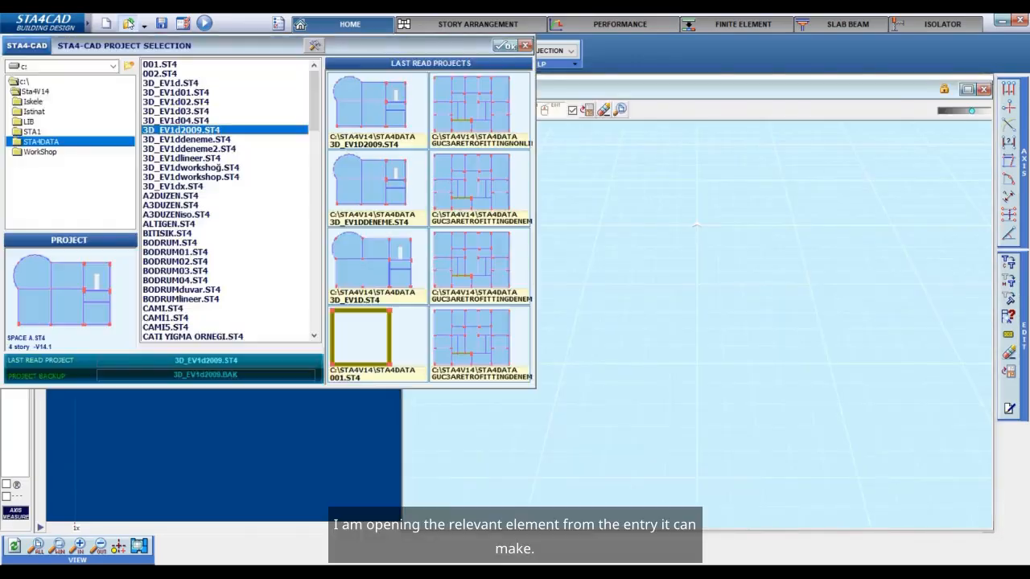
{"action": "left_click", "coordinate": [505, 46]}
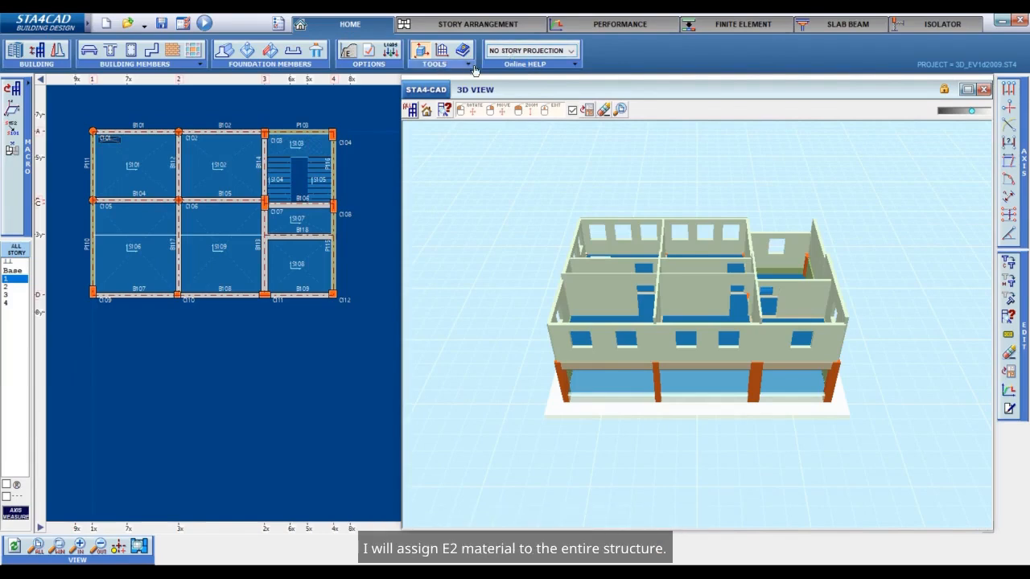
Enable all-story selection in the performance settings and set the E2 existing-member concrete strength to 200 kg/cm².
{"action": "left_click", "coordinate": [616, 26]}
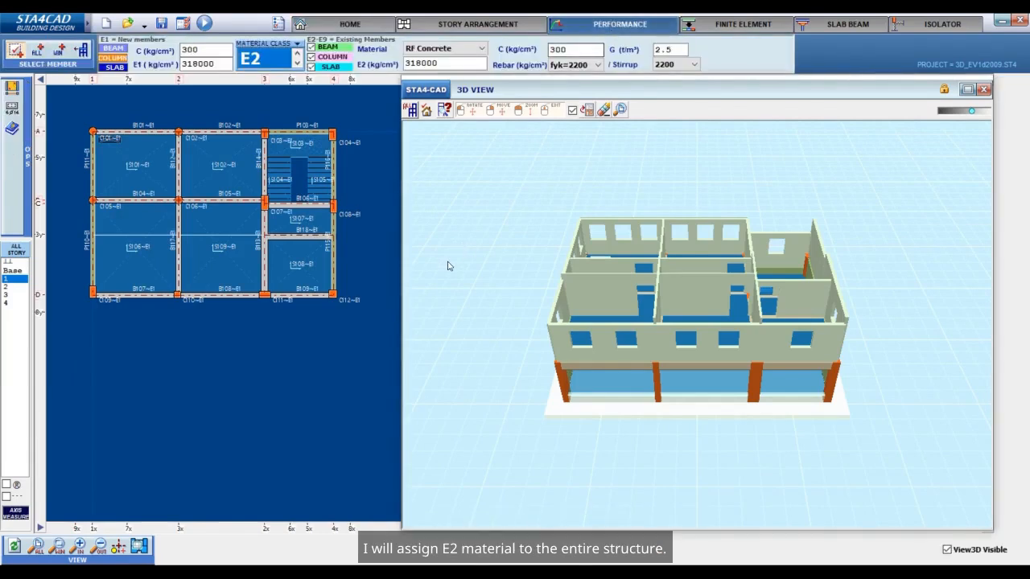
{"action": "left_click", "coordinate": [80, 53]}
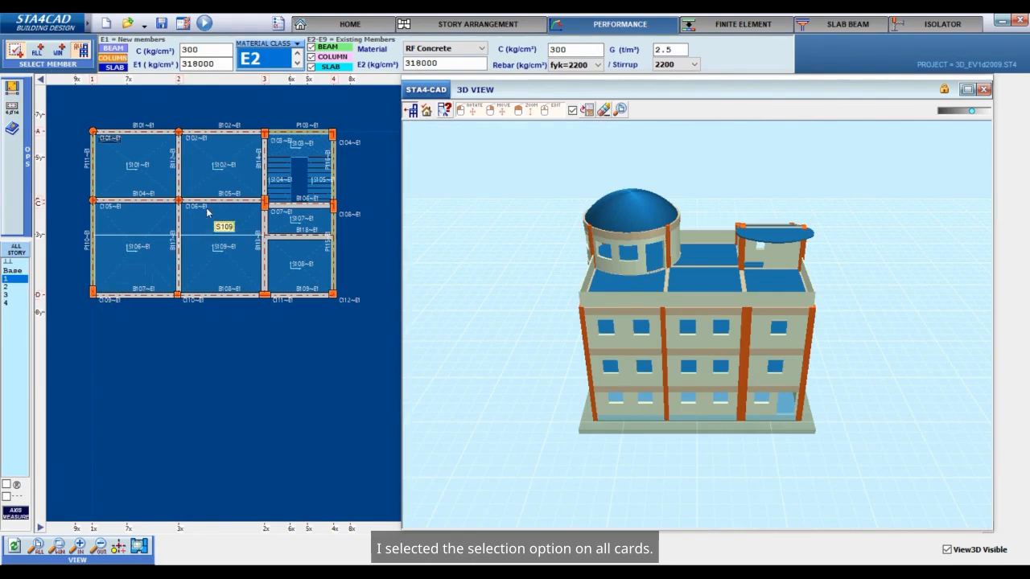
{"action": "left_click", "coordinate": [571, 52]}
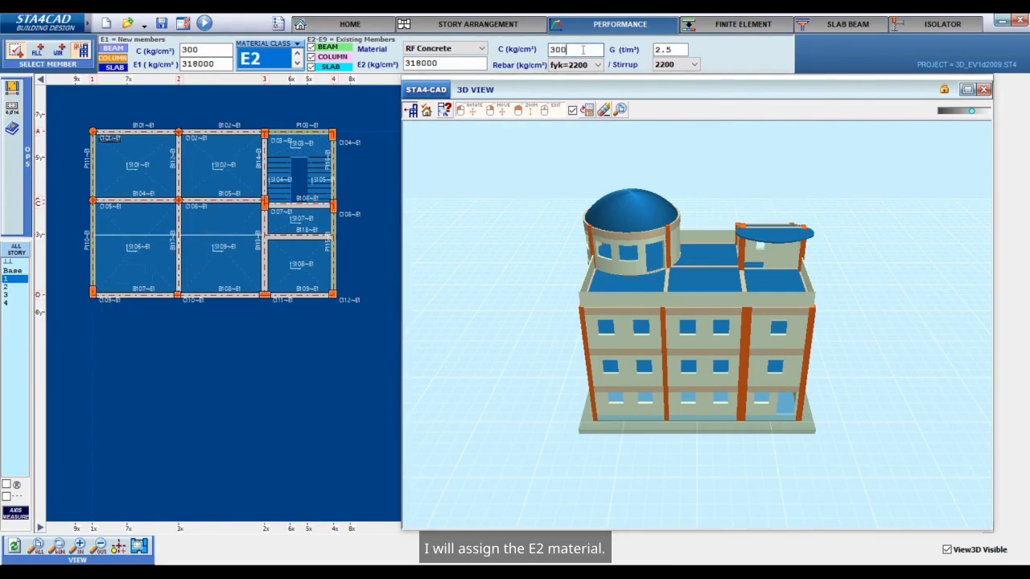
{"action": "key", "text": "BackSpace"}
{"action": "key", "text": "BackSpace"}
{"action": "key", "text": "BackSpace"}
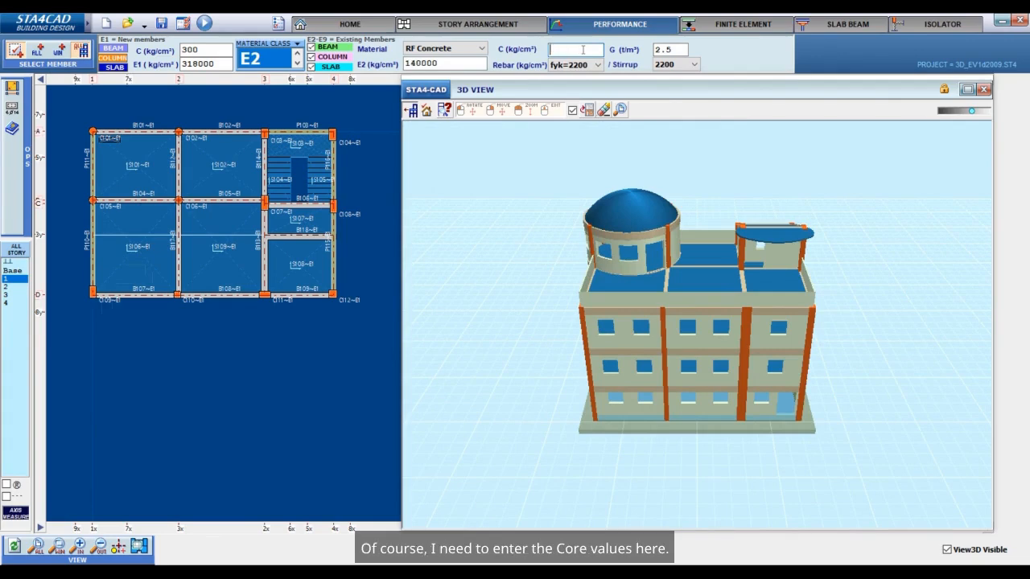
{"action": "type", "text": "200"}
{"action": "key", "text": "Return"}
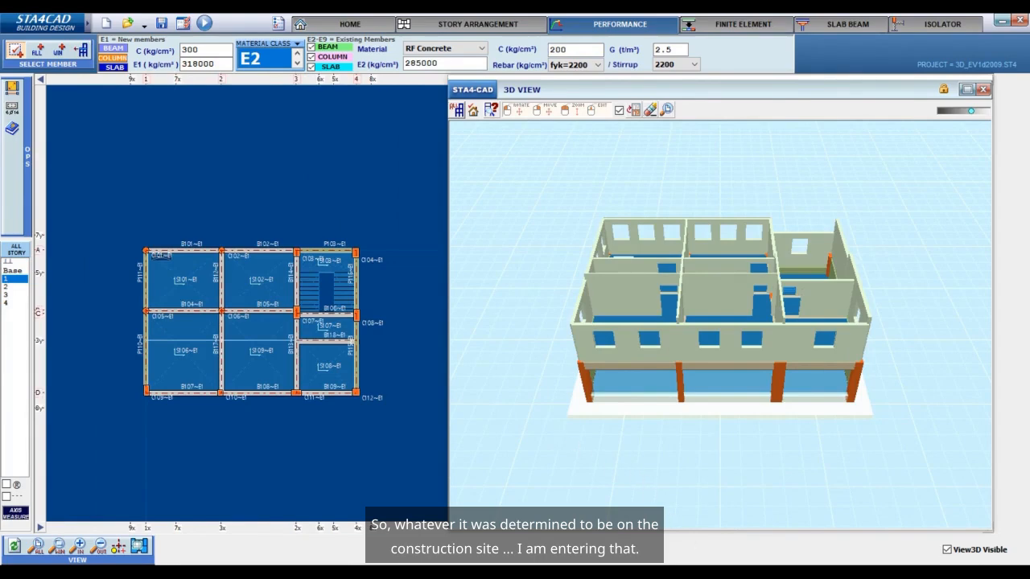
{"action": "key", "text": "BackSpace"}
{"action": "key", "text": "BackSpace"}
{"action": "type", "text": "00"}
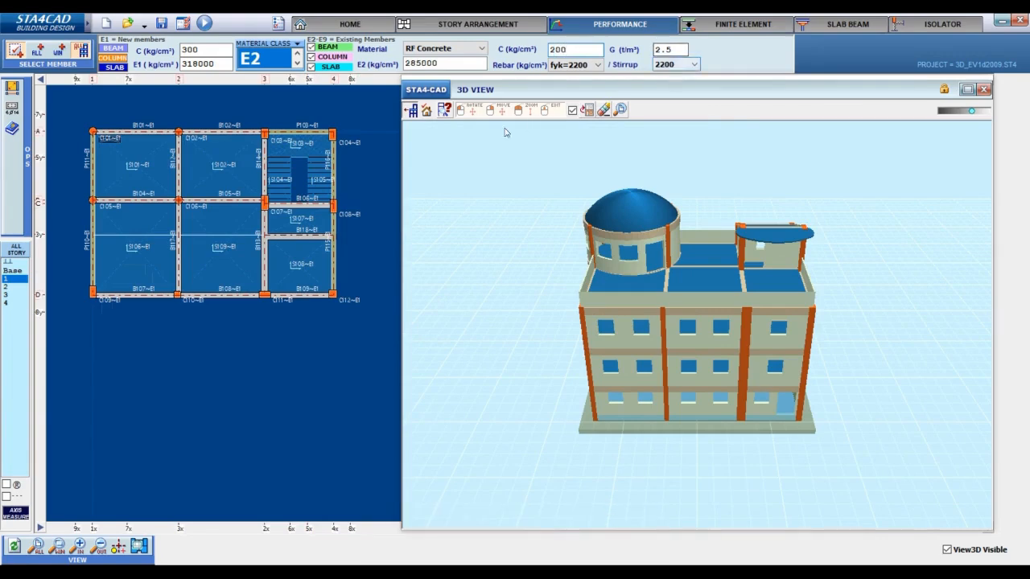
Set the E2 rebar grade to fyk=4200 and assign the E2 material to all members on every story.
{"action": "left_click", "coordinate": [576, 67]}
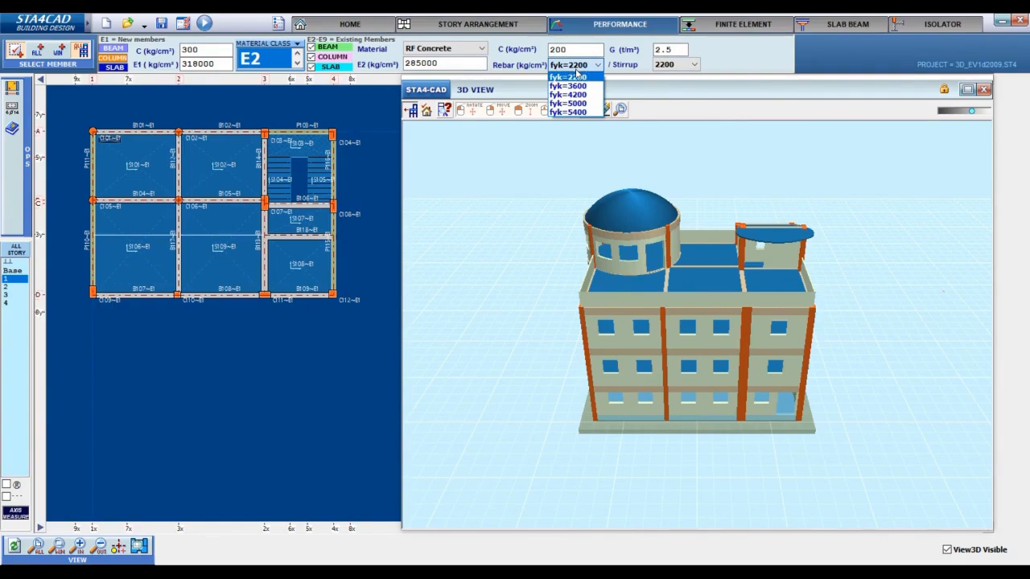
{"action": "left_click", "coordinate": [567, 87]}
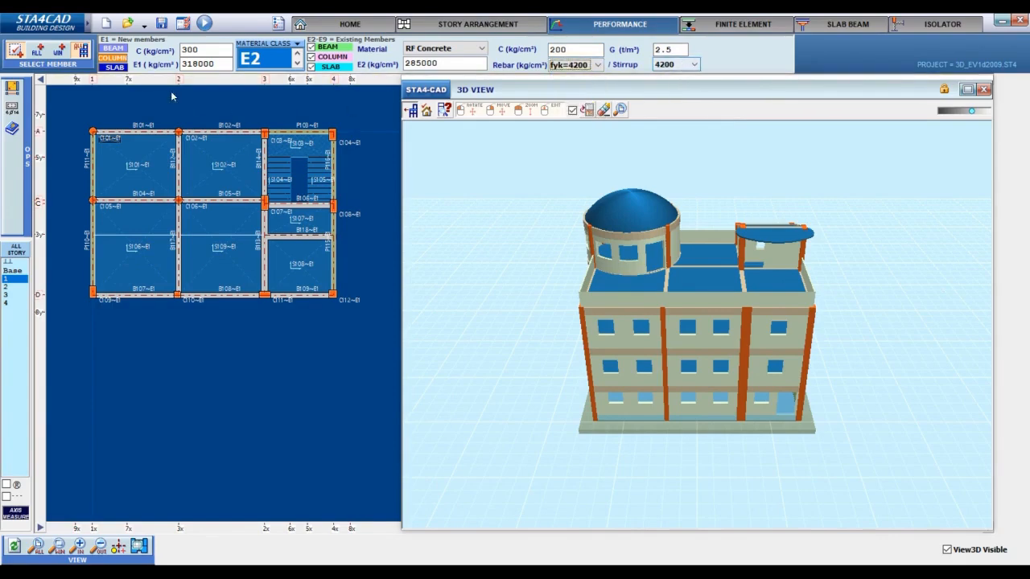
{"action": "left_click_drag", "start_coordinate": [78, 107], "coordinate": [376, 344]}
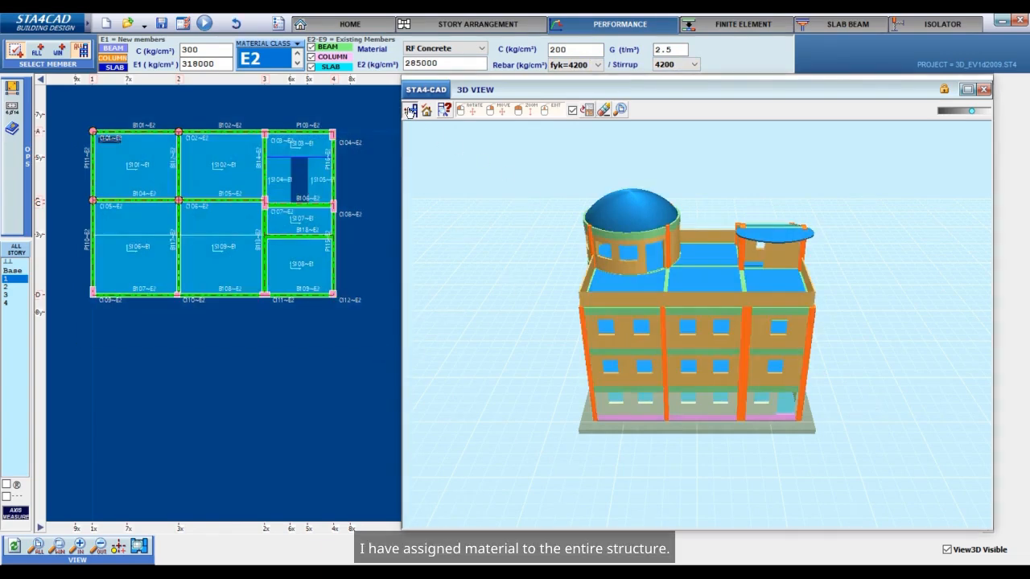
{"action": "left_click", "coordinate": [410, 111]}
{"action": "left_click", "coordinate": [410, 111]}
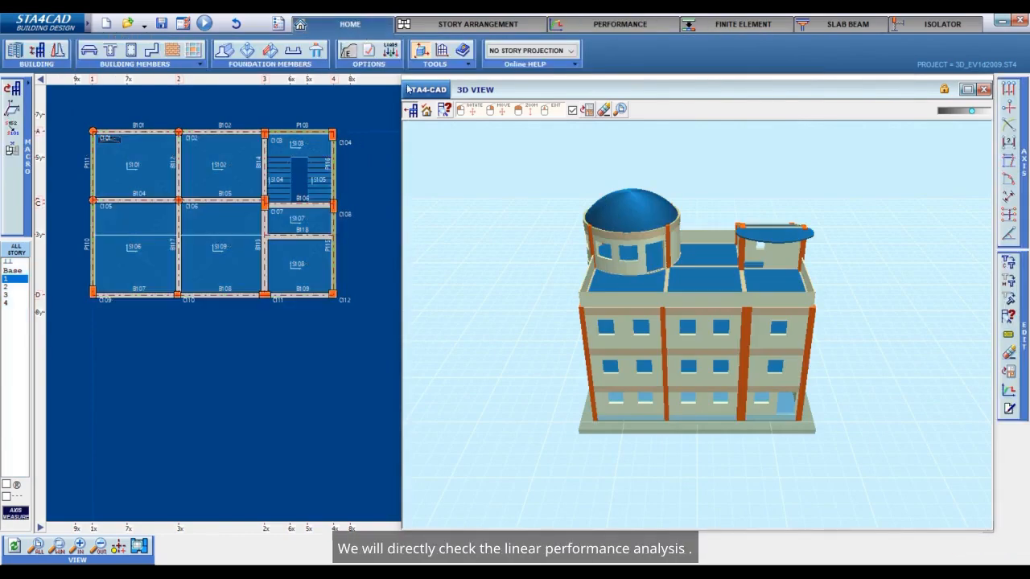
In the project analysis options, turn off FEA analysis of the whole building and select building-foundation separate analysis.
{"action": "left_click", "coordinate": [369, 53]}
{"action": "left_click", "coordinate": [105, 149]}
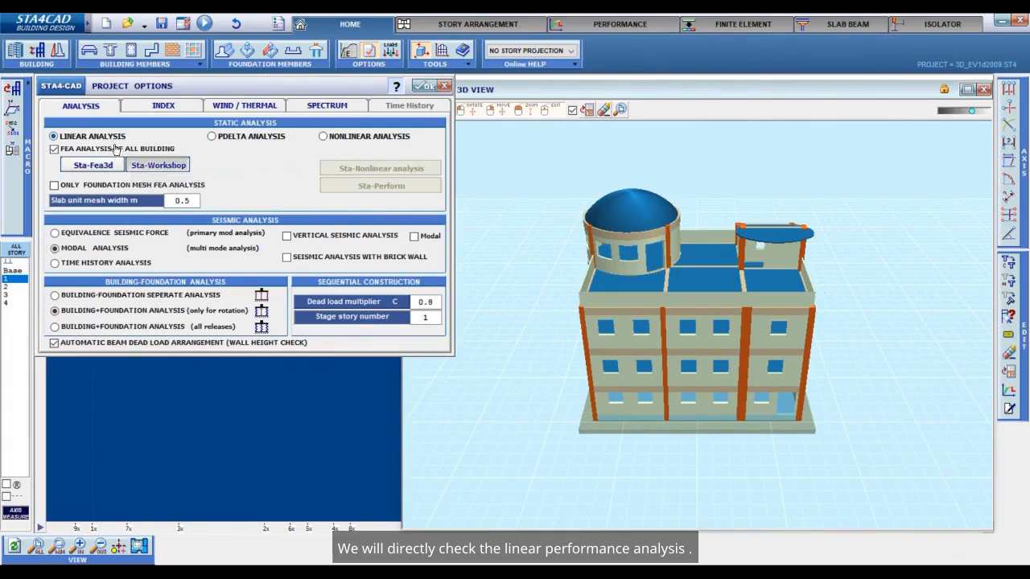
{"action": "left_click", "coordinate": [173, 296]}
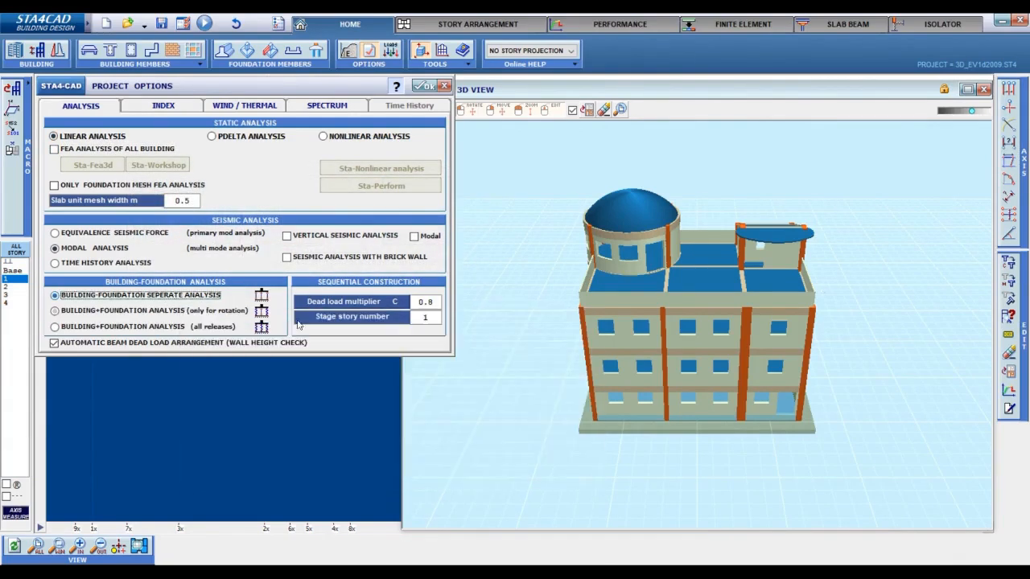
{"action": "left_click", "coordinate": [419, 87]}
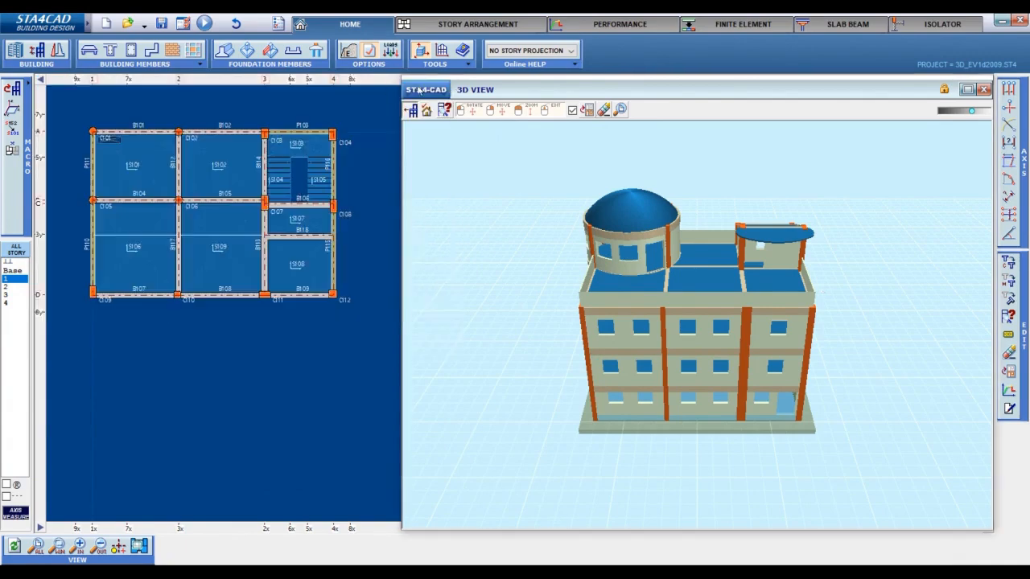
Enable the building performance project with column-beam junction shear control at column ends and cracked section analysis.
{"action": "left_click", "coordinate": [605, 25]}
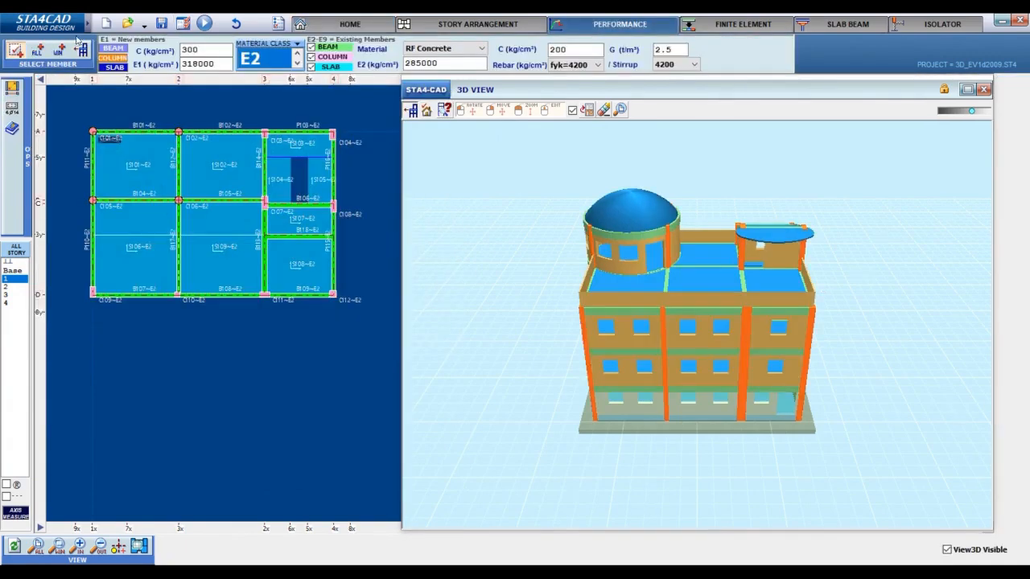
{"action": "left_click", "coordinate": [12, 86]}
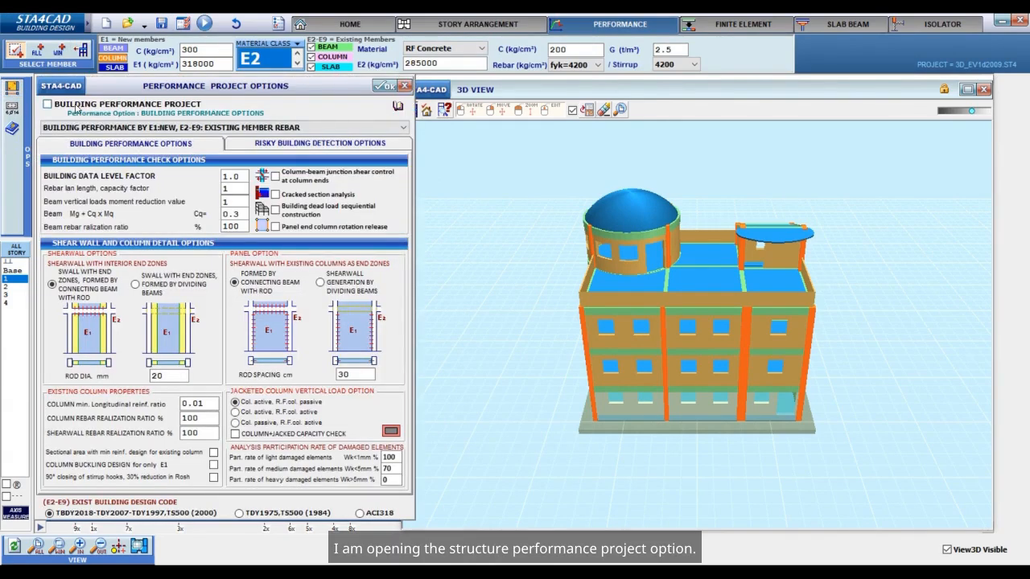
{"action": "left_click", "coordinate": [77, 108]}
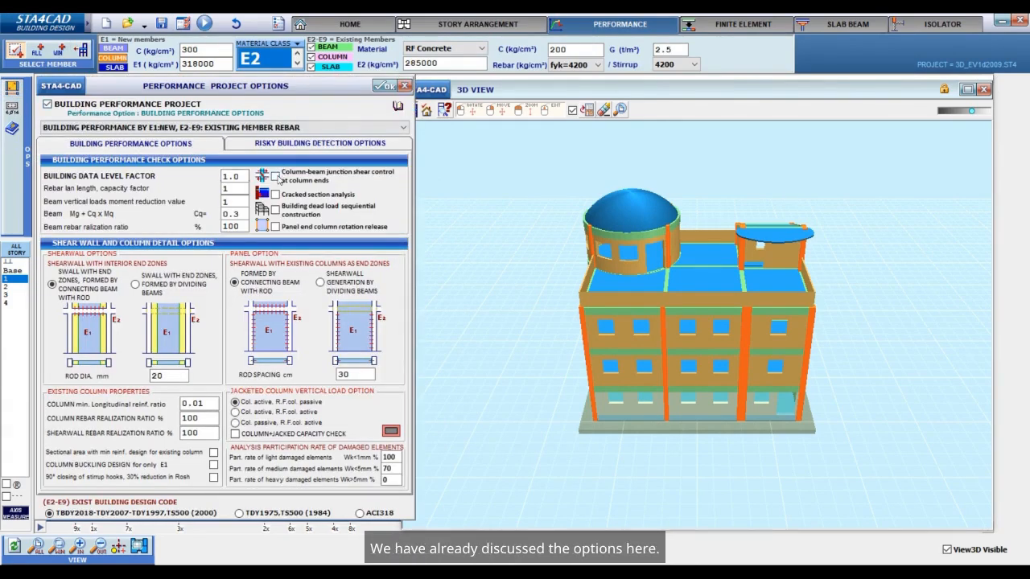
{"action": "left_click", "coordinate": [276, 176]}
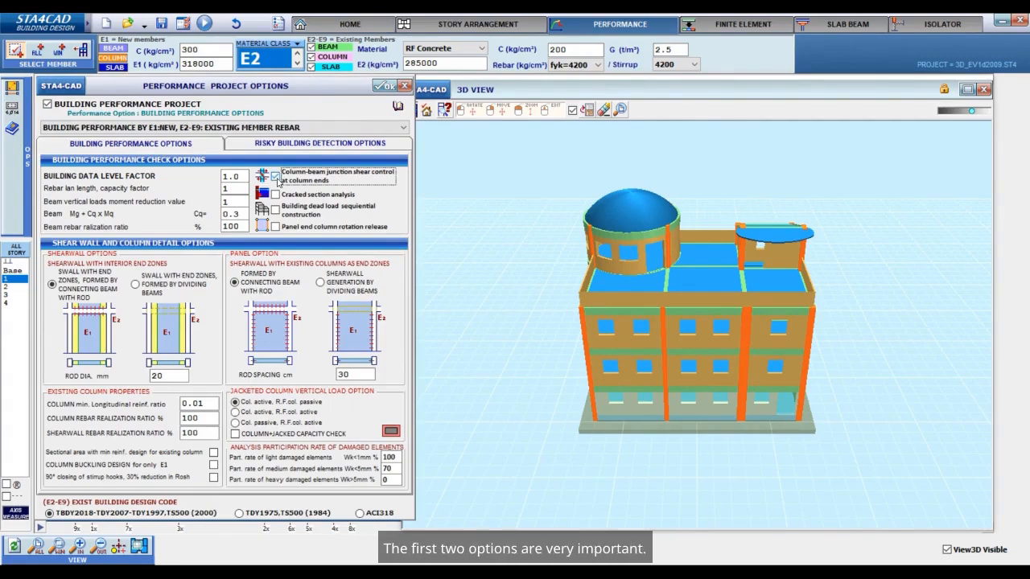
{"action": "left_click", "coordinate": [276, 195]}
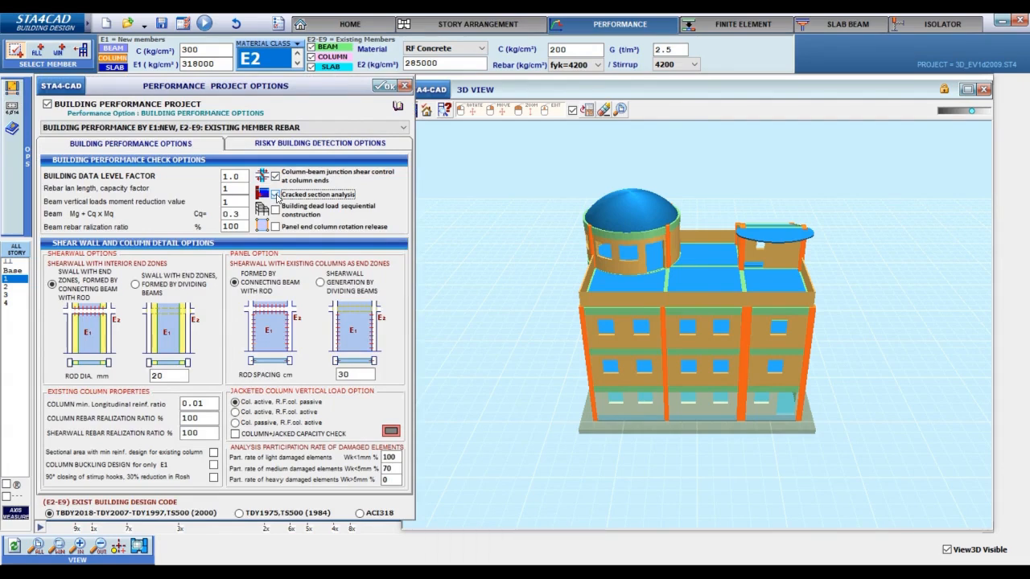
{"action": "left_click", "coordinate": [276, 195]}
Set the beam vertical loads moment reduction value to 0.85 and accept the performance project options.
{"action": "left_click", "coordinate": [234, 201]}
{"action": "type", "text": "0.85"}
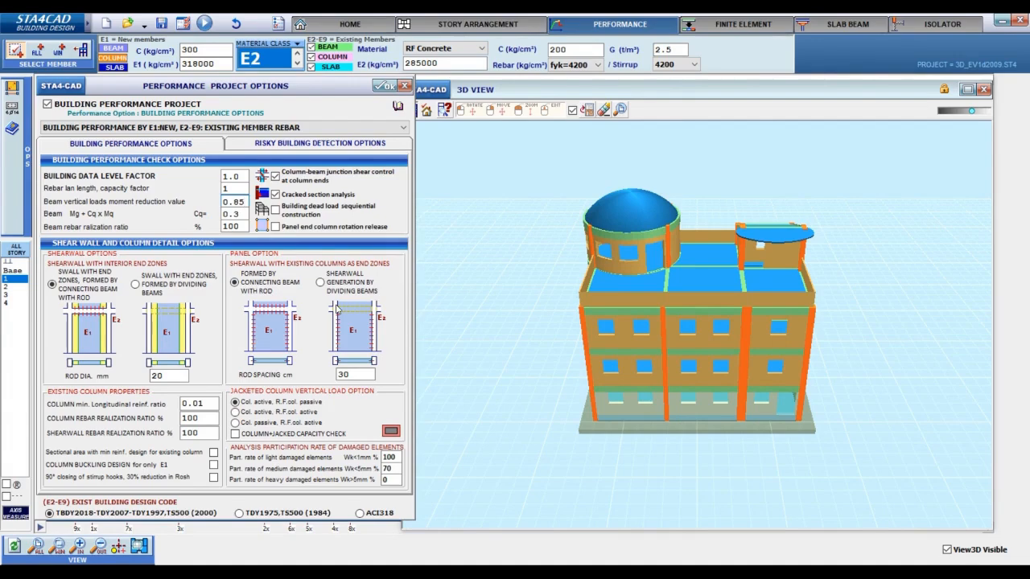
{"action": "left_click", "coordinate": [381, 86]}
Examine the structural behavior factor and the seismic code in the general building data.
{"action": "left_click", "coordinate": [349, 25]}
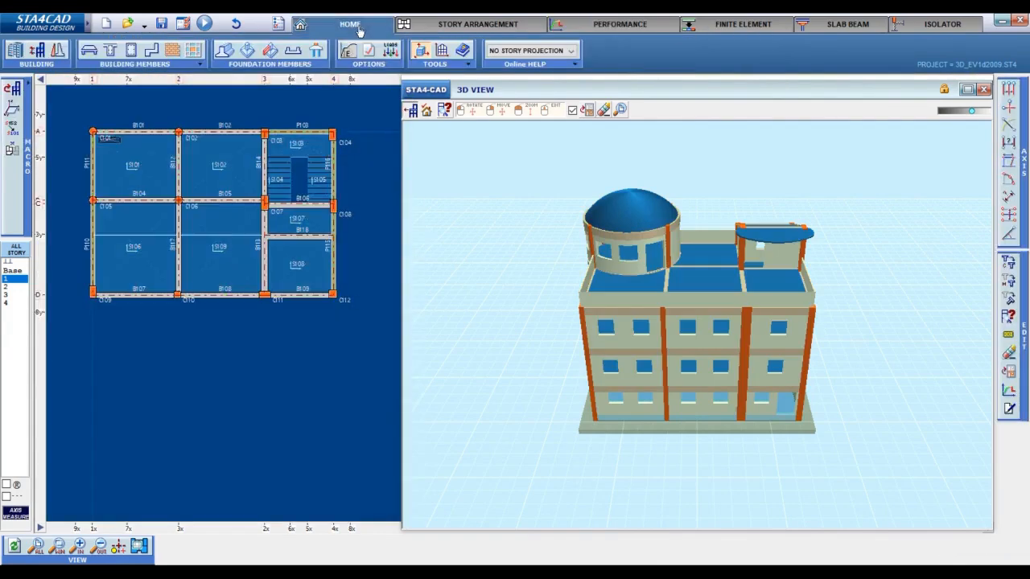
{"action": "left_click", "coordinate": [14, 50]}
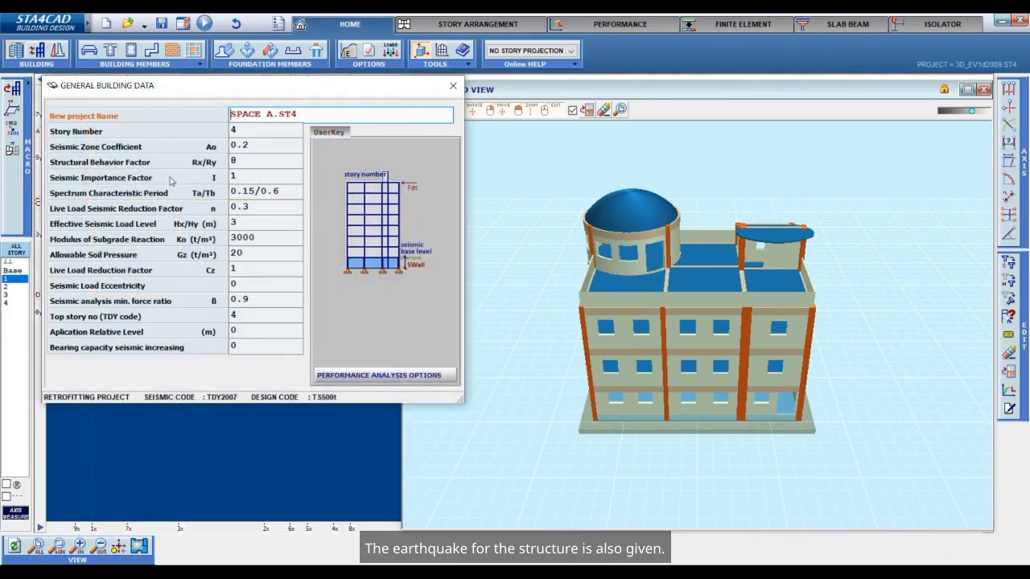
{"action": "left_click", "coordinate": [269, 162]}
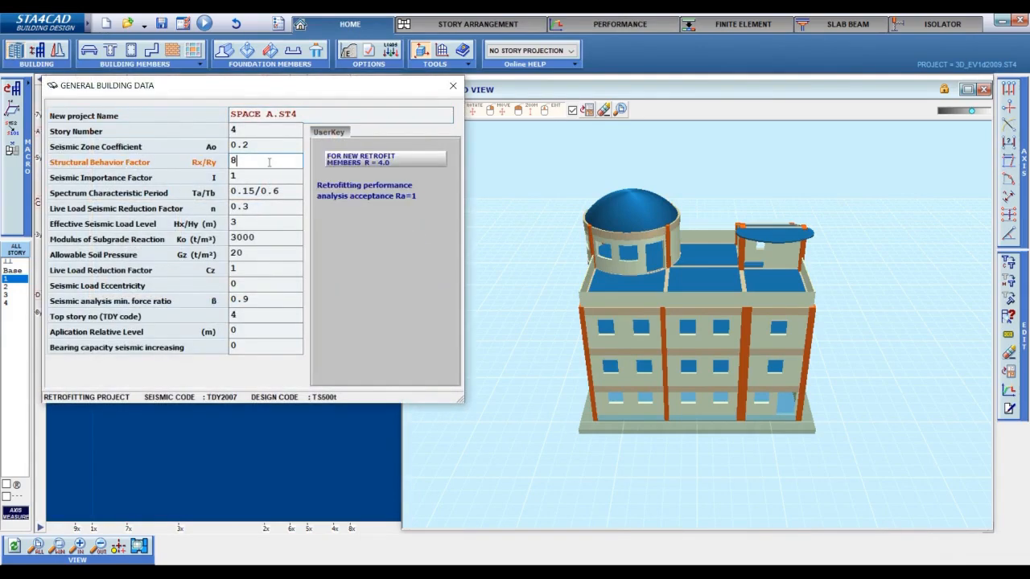
{"action": "left_click", "coordinate": [454, 86]}
Set the project's seismic code to 2018 Turkish Building Seismic Code in the project global options.
{"action": "left_click", "coordinate": [279, 23]}
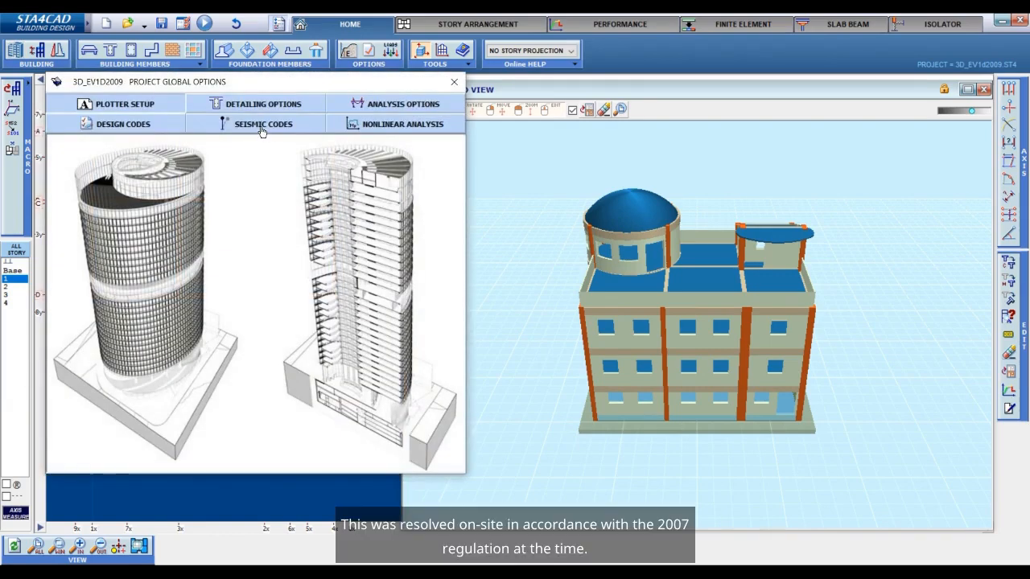
{"action": "left_click", "coordinate": [261, 125]}
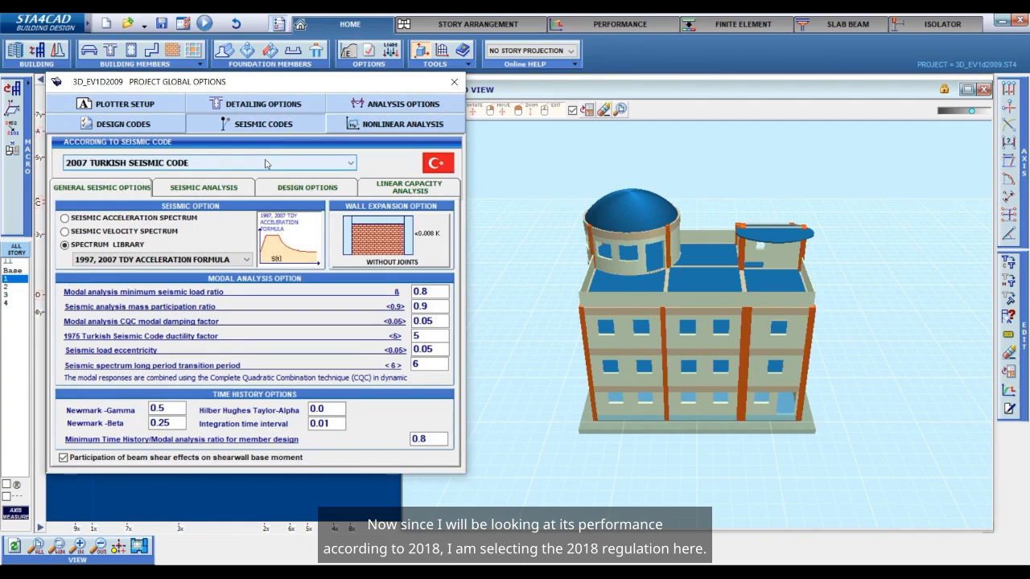
{"action": "left_click", "coordinate": [265, 164]}
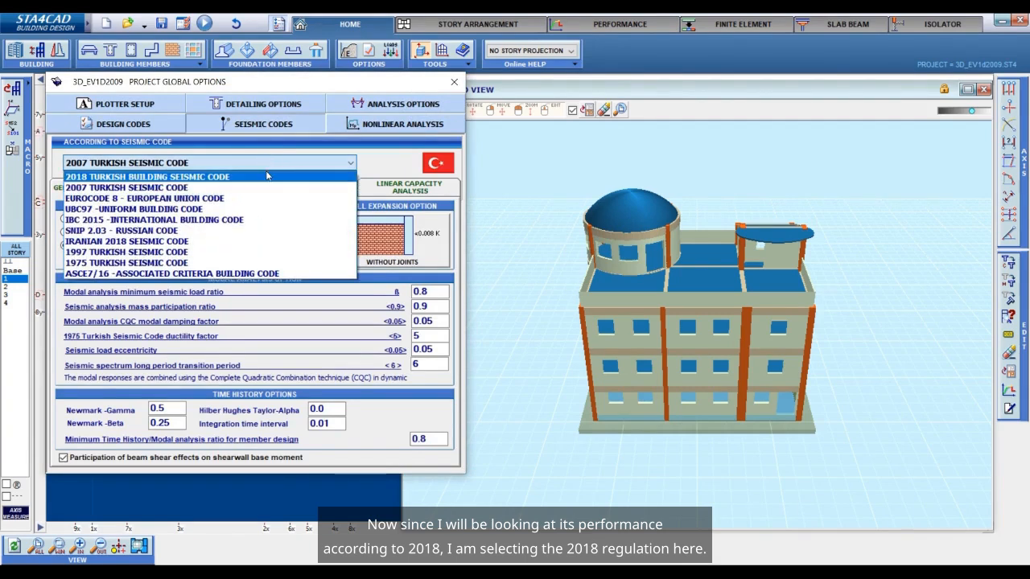
{"action": "left_click", "coordinate": [267, 176]}
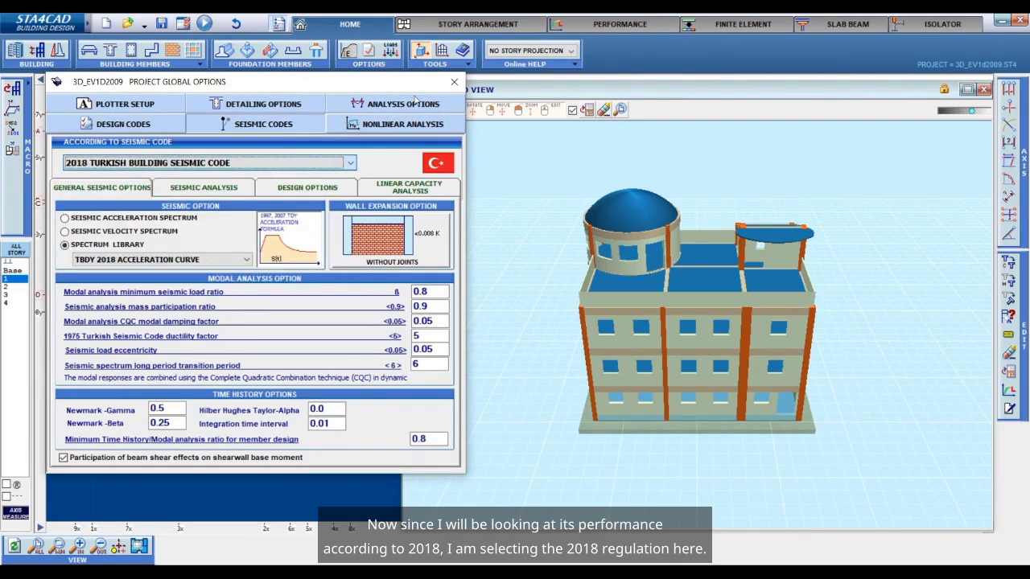
{"action": "left_click", "coordinate": [454, 87]}
In the general building data, set the structural behavior factor Rx/Ry to 1.
{"action": "left_click", "coordinate": [23, 56]}
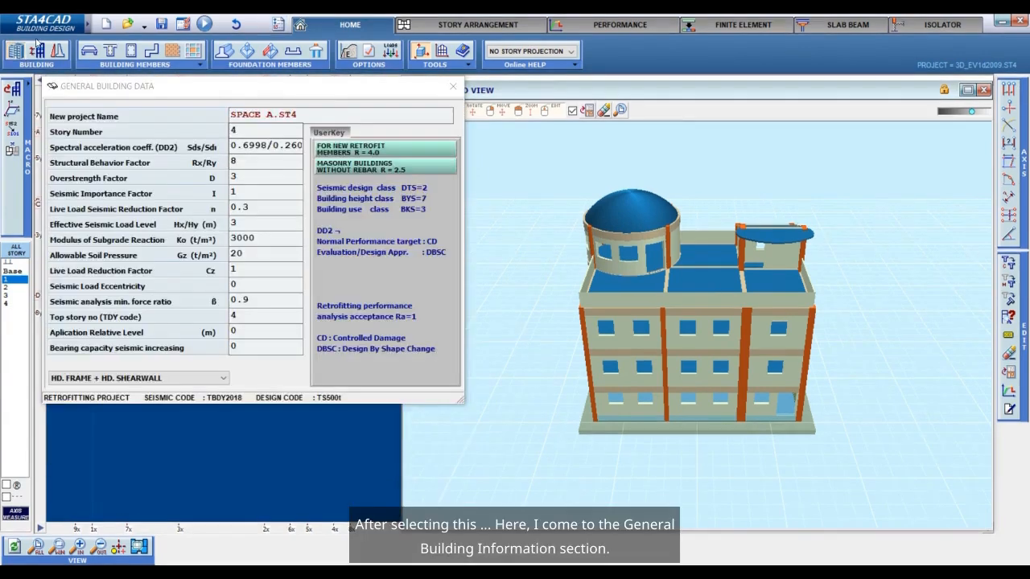
{"action": "left_click", "coordinate": [240, 144]}
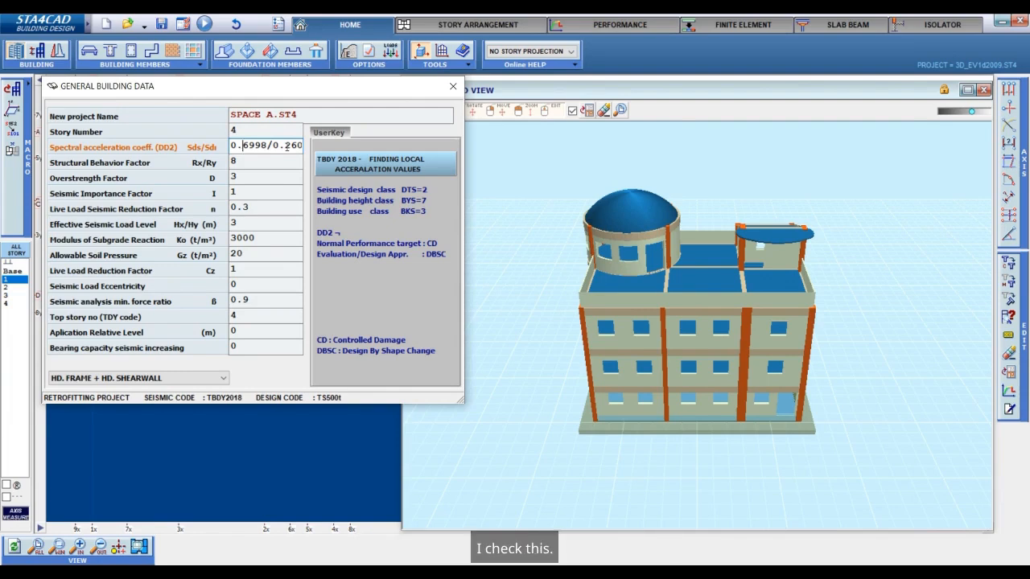
{"action": "left_click", "coordinate": [276, 160]}
{"action": "key", "text": "BackSpace"}
{"action": "type", "text": "1"}
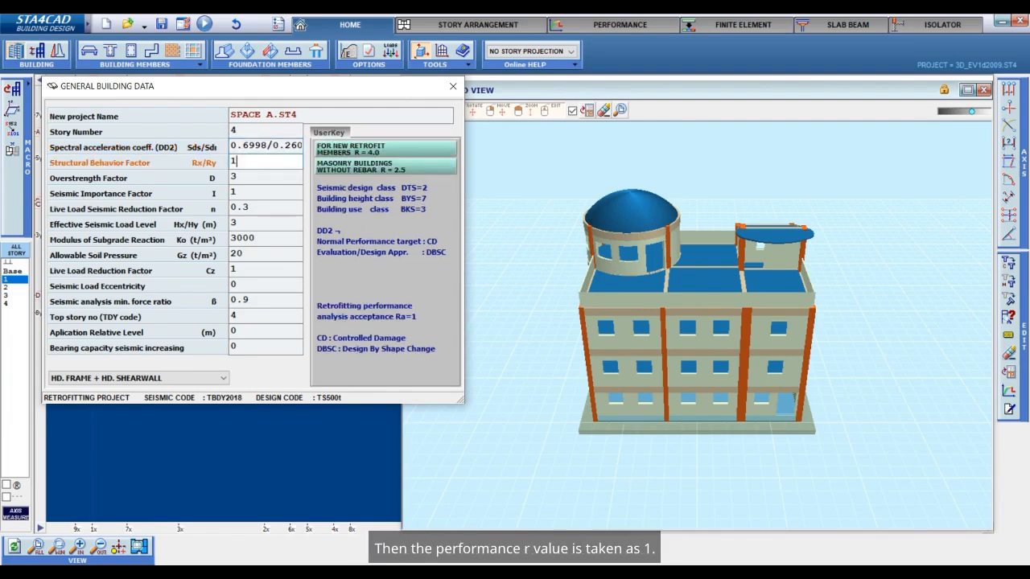
{"action": "left_click", "coordinate": [263, 181]}
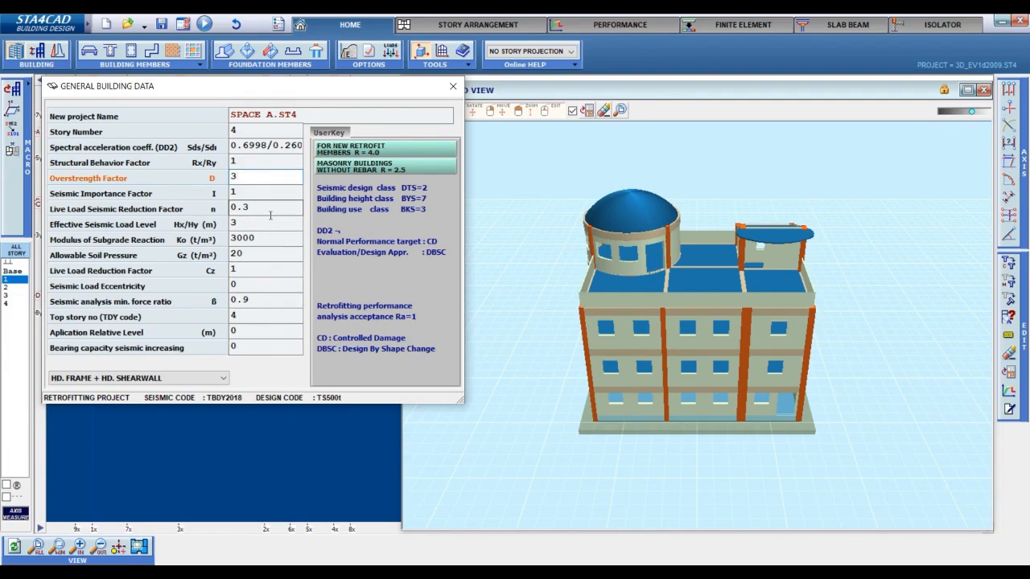
{"action": "left_click", "coordinate": [460, 92]}
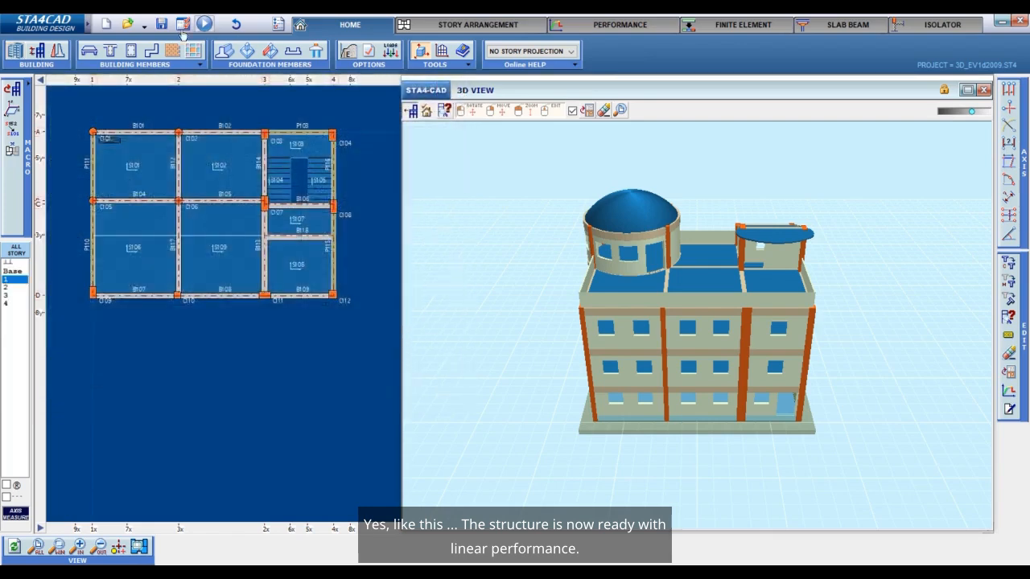
Save the project under the new name 3D_EV1d2009lineerperf in the STA4DATA folder.
{"action": "left_click", "coordinate": [162, 23]}
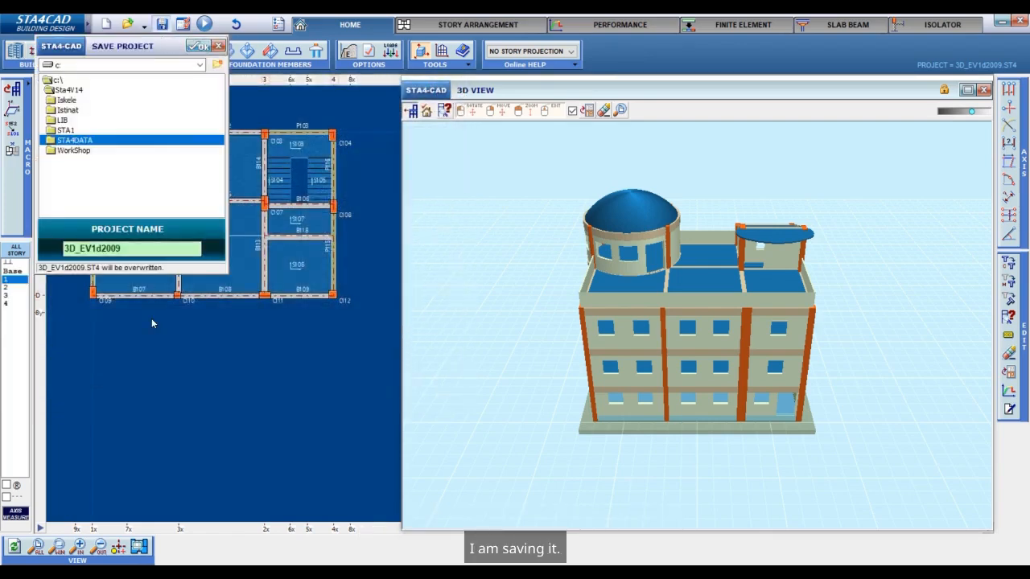
{"action": "left_click", "coordinate": [144, 253]}
{"action": "type", "text": "lineerperf"}
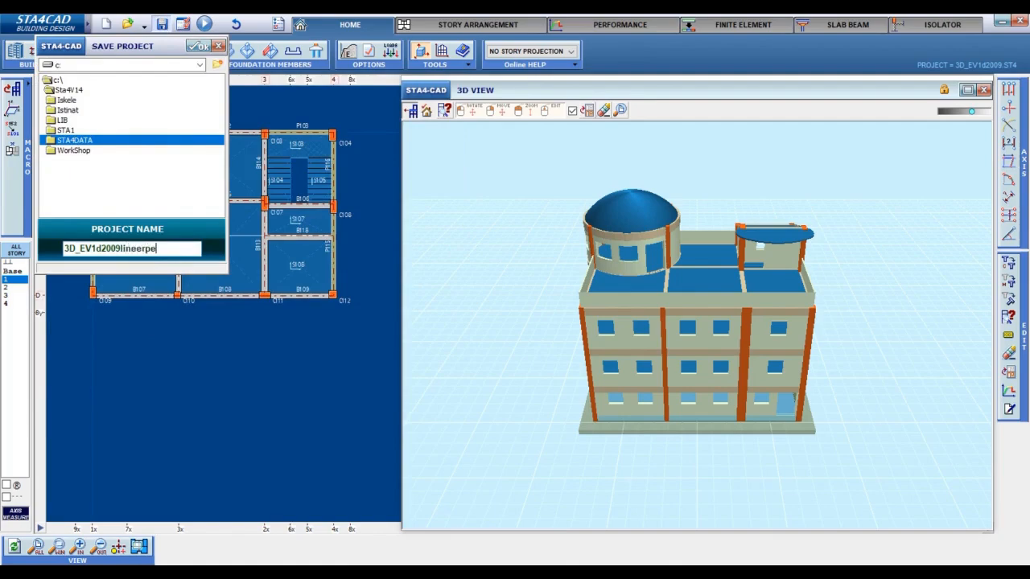
{"action": "left_click", "coordinate": [203, 46]}
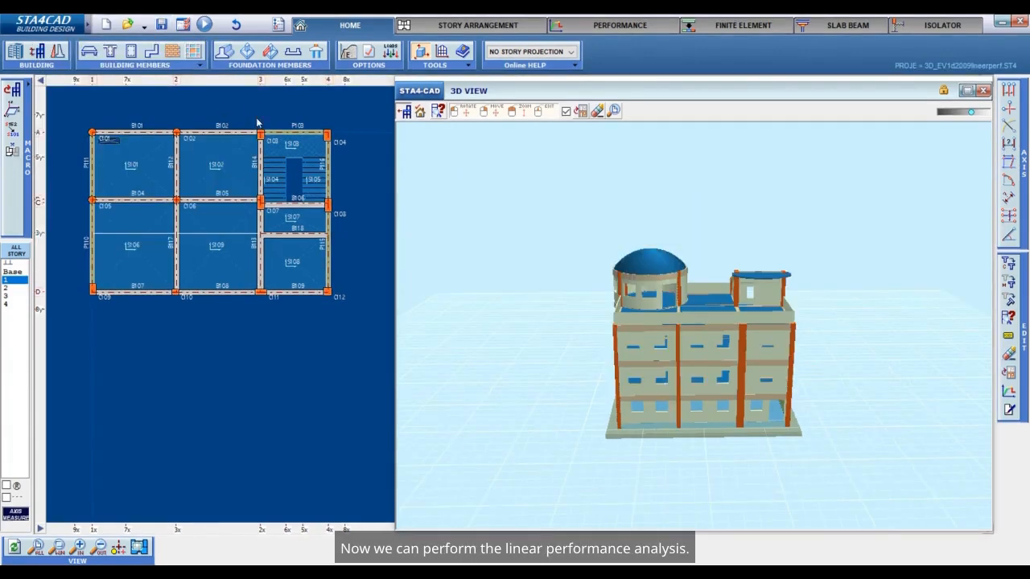
Run the linear building analysis and open the TBDY2018 building seismic performance report.
{"action": "left_click", "coordinate": [204, 24]}
{"action": "left_click", "coordinate": [276, 27]}
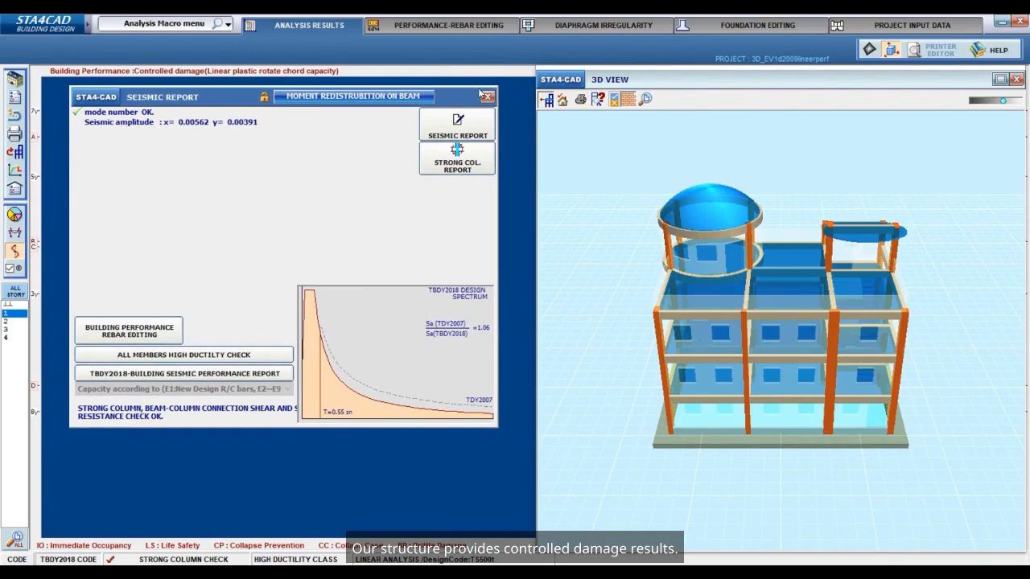
{"action": "left_click", "coordinate": [253, 374]}
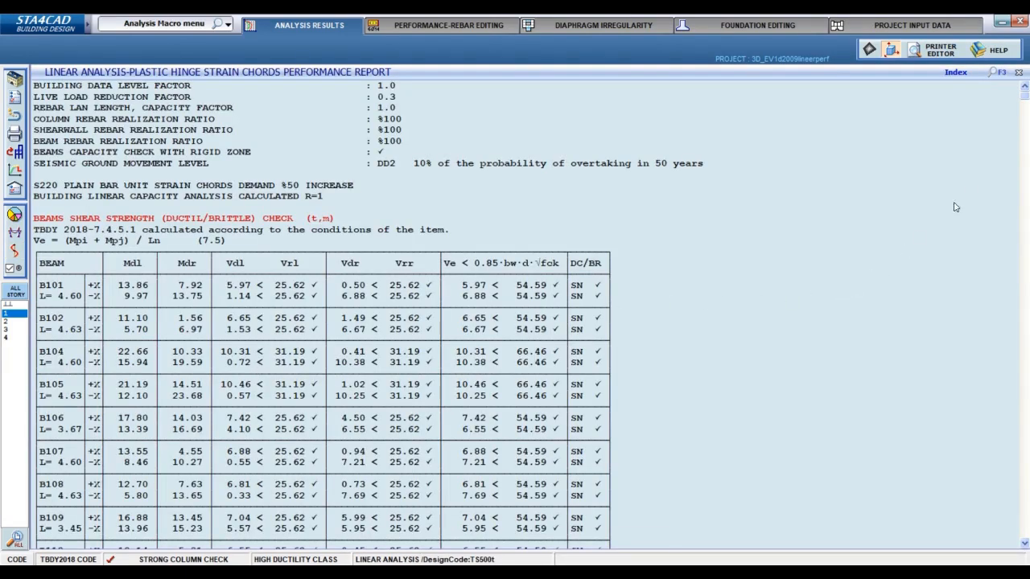
Examine the story and column EKO controls in the linear performance report, then return to the project input data.
{"action": "left_click", "coordinate": [964, 72]}
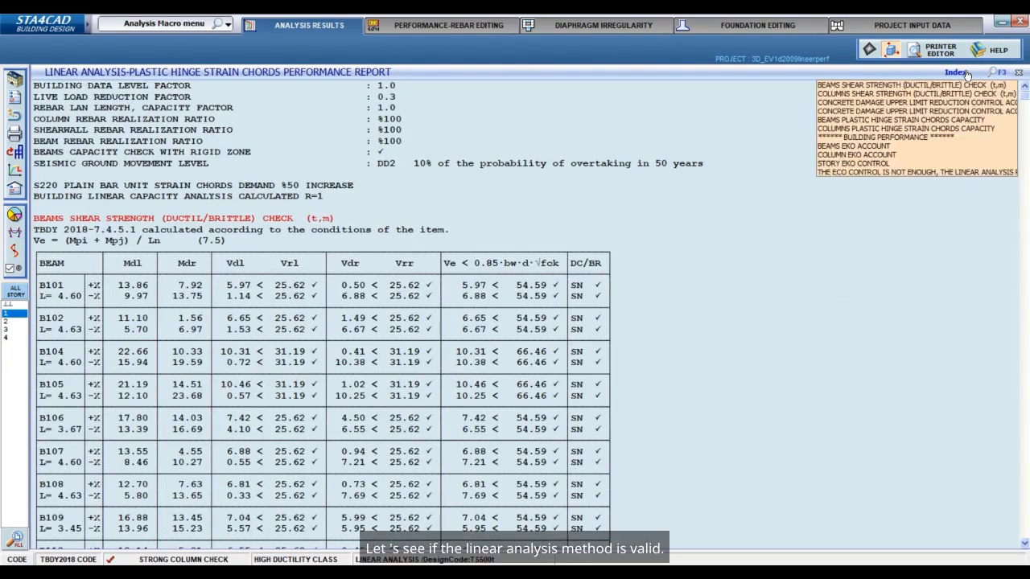
{"action": "left_click", "coordinate": [851, 163]}
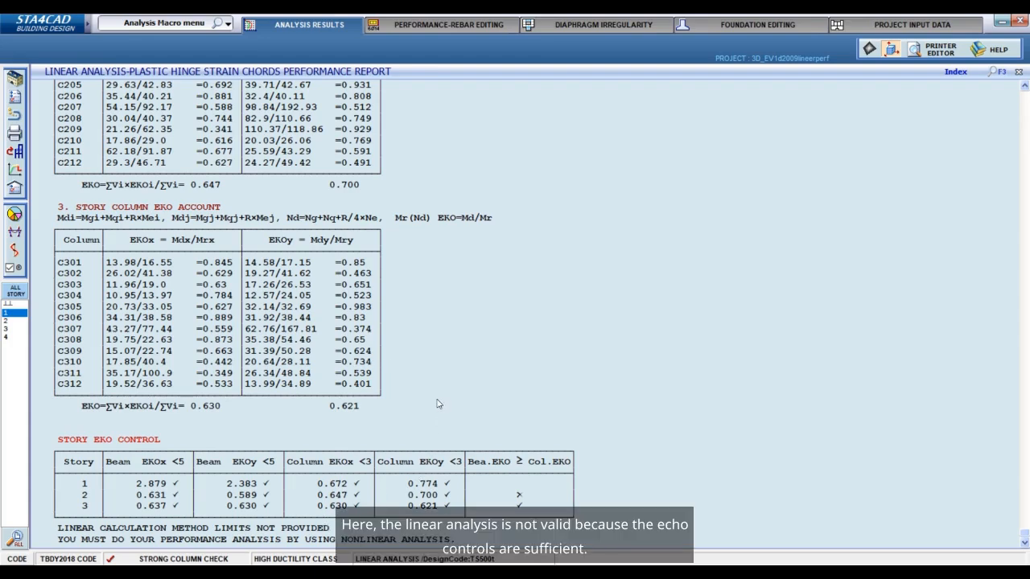
{"action": "scroll", "coordinate": [437, 404], "scroll_direction": "up", "scroll_amount": 10}
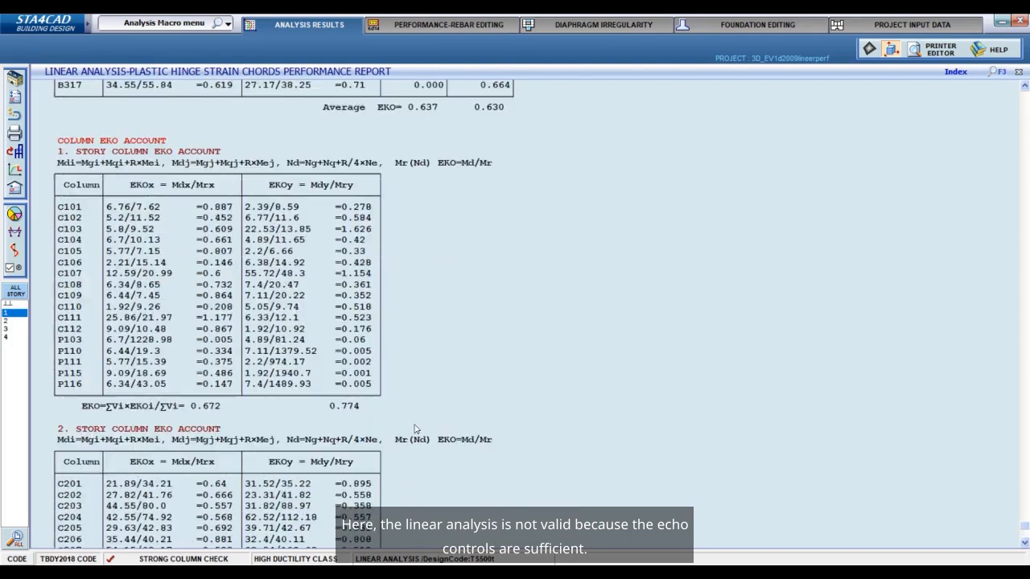
{"action": "left_click", "coordinate": [885, 25]}
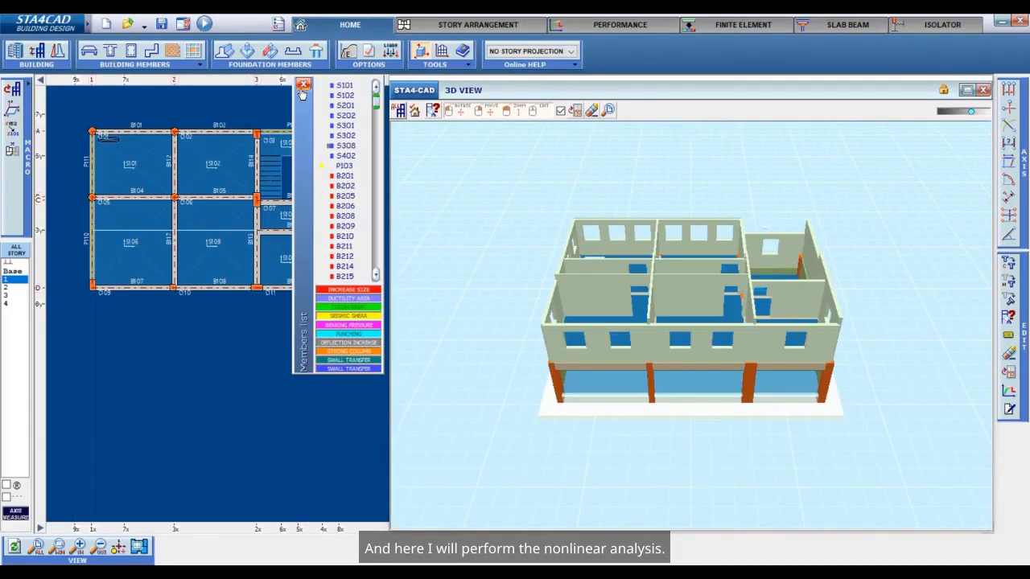
Save a copy of the project as 3D_EV1d2009nonlineerperf for the nonlinear analysis.
{"action": "left_click", "coordinate": [162, 24]}
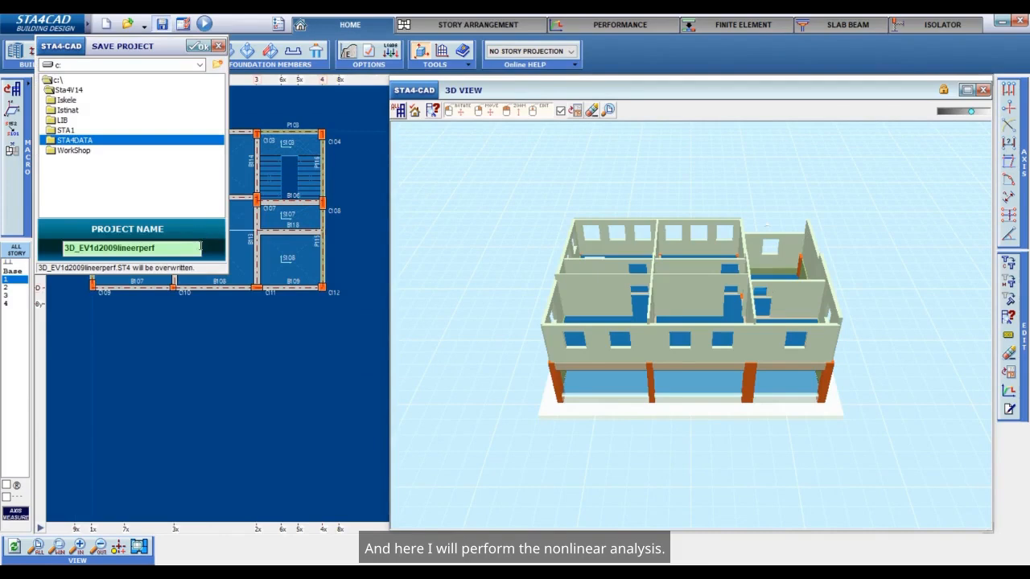
{"action": "left_click", "coordinate": [118, 248]}
{"action": "type", "text": "no"}
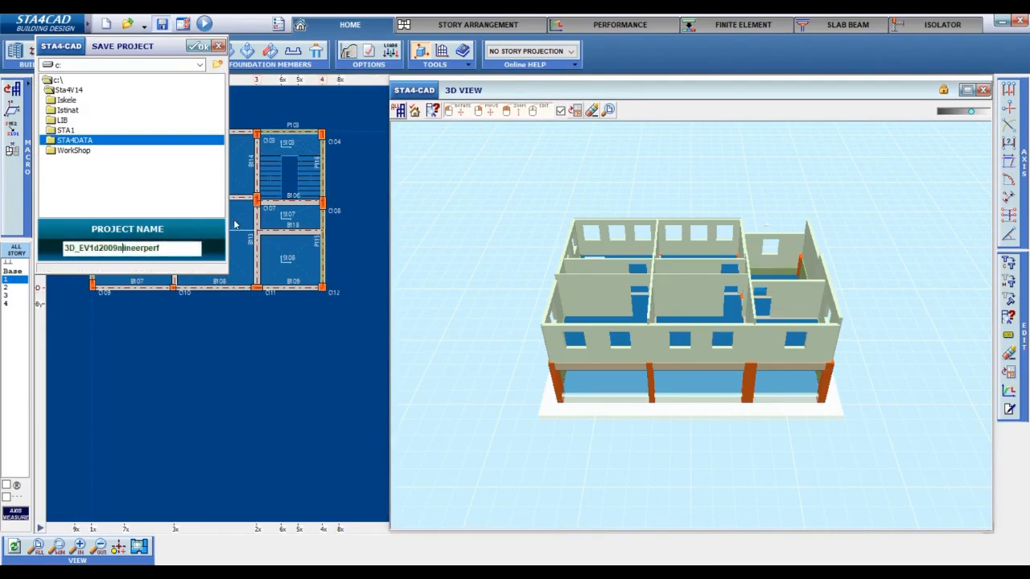
{"action": "type", "text": "n"}
{"action": "left_click", "coordinate": [198, 47]}
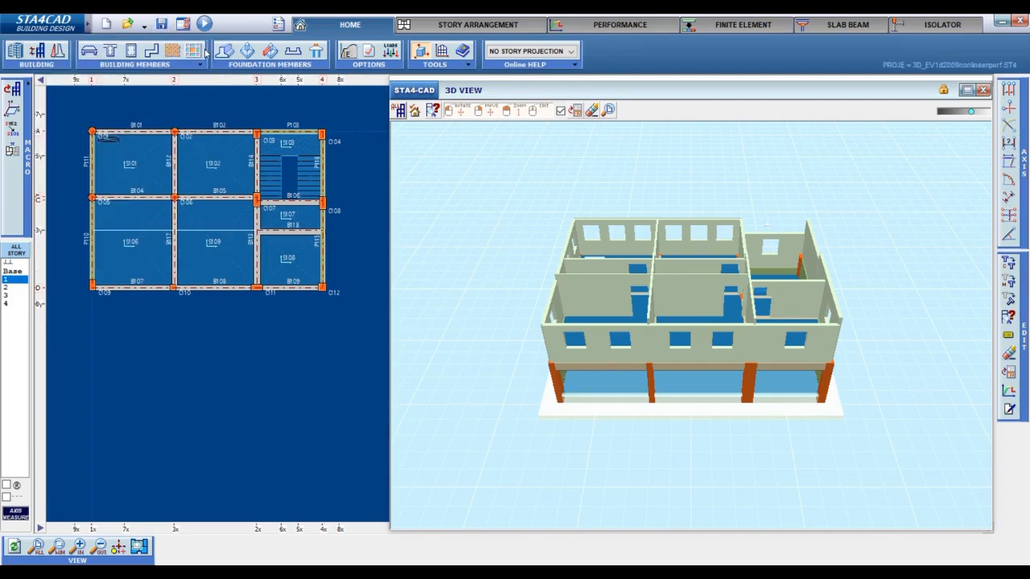
Switch the static analysis to nonlinear with primary mode nonlinear seismic analysis, and accept the project options.
{"action": "left_click", "coordinate": [366, 55]}
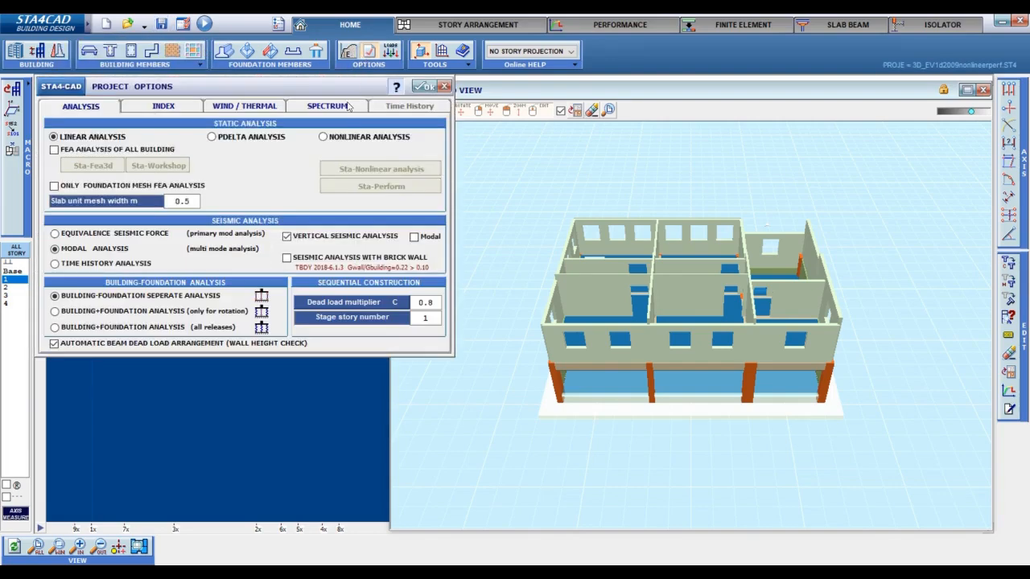
{"action": "left_click", "coordinate": [322, 137]}
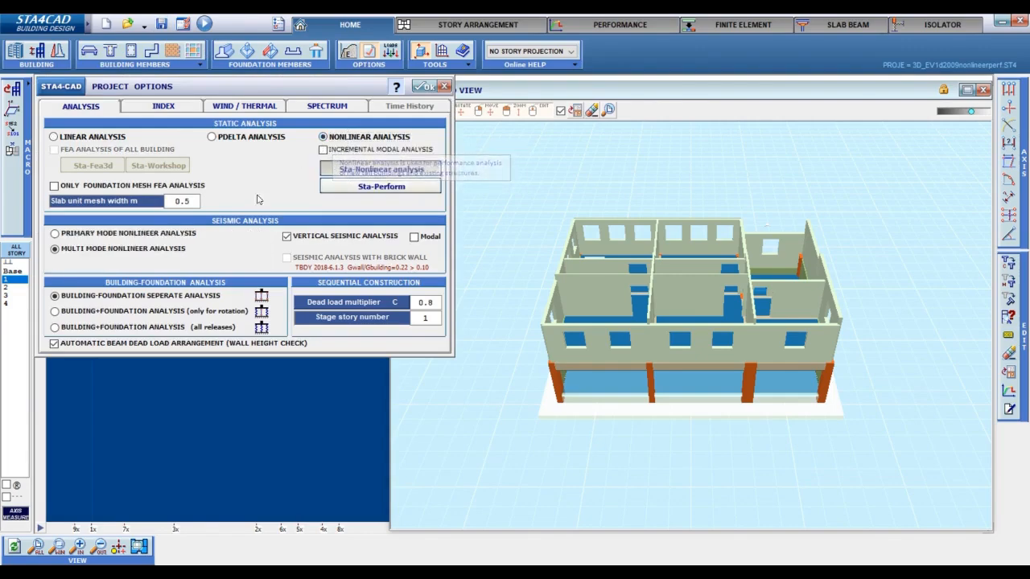
{"action": "left_click", "coordinate": [193, 234]}
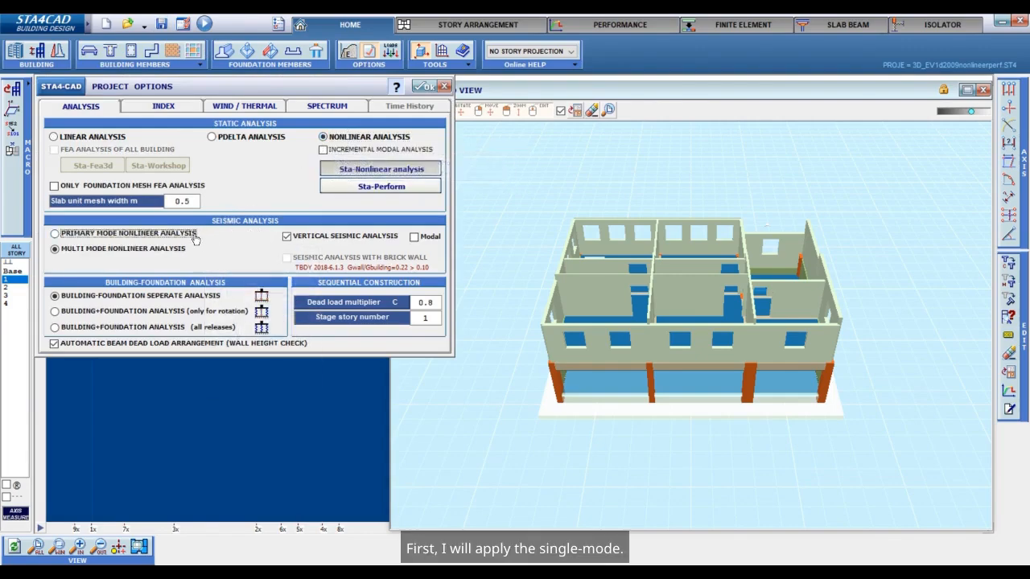
{"action": "left_click", "coordinate": [422, 87]}
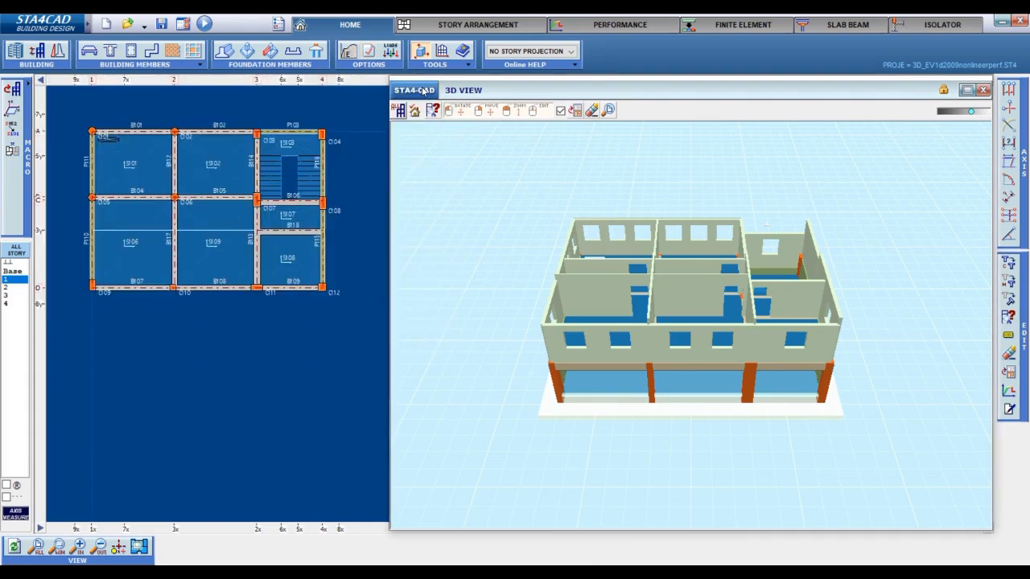
Save the project over 3D_EV1d2009nonlineerperf and run the STA4 building analysis.
{"action": "left_click", "coordinate": [160, 26]}
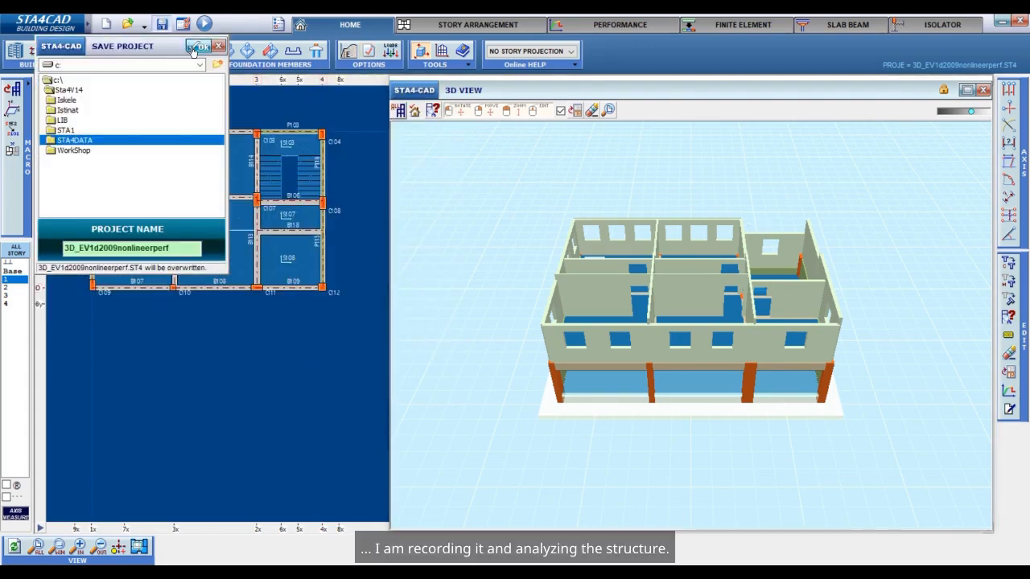
{"action": "left_click", "coordinate": [197, 46]}
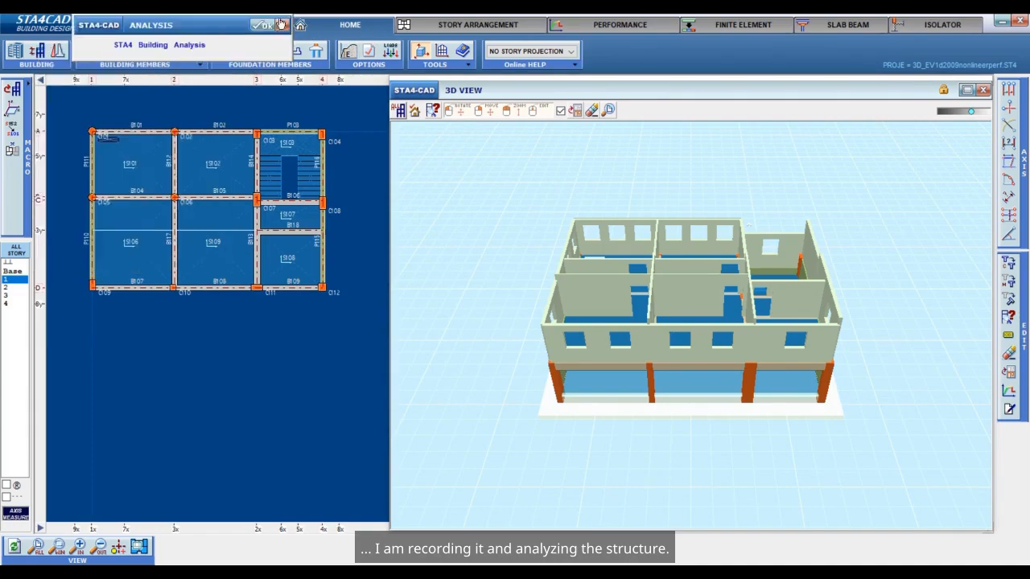
{"action": "left_click", "coordinate": [268, 26]}
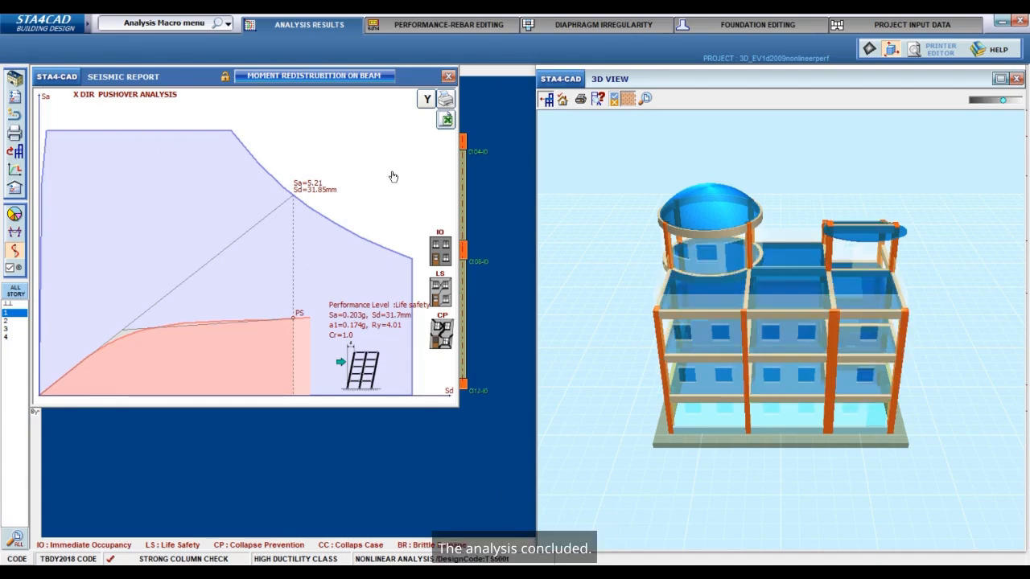
Review the pushover results and the nonlinear performance report, including the single mode analysis controls, and leave the analysis results.
{"action": "left_click", "coordinate": [392, 176]}
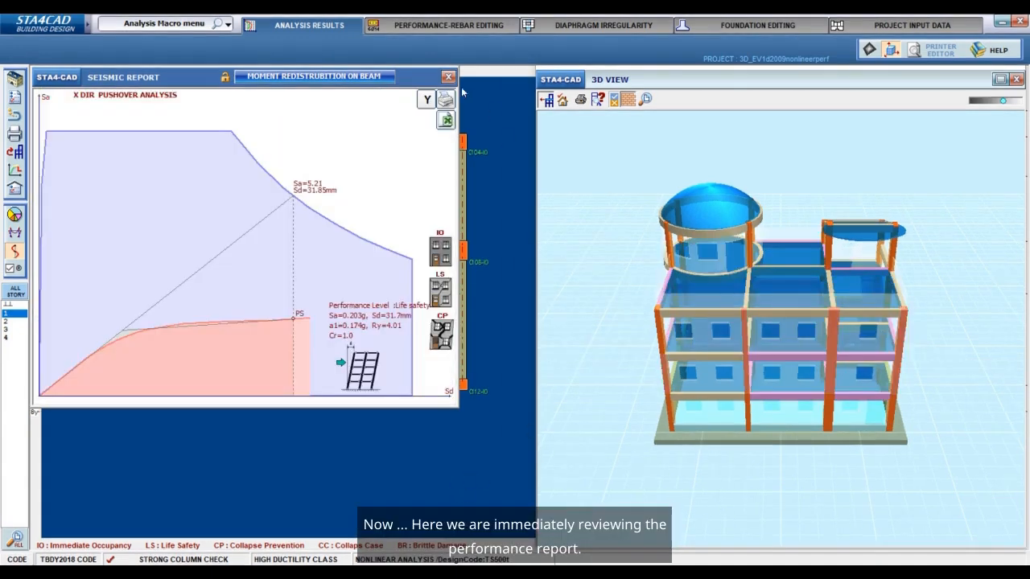
{"action": "left_click", "coordinate": [425, 214]}
{"action": "left_click", "coordinate": [242, 314]}
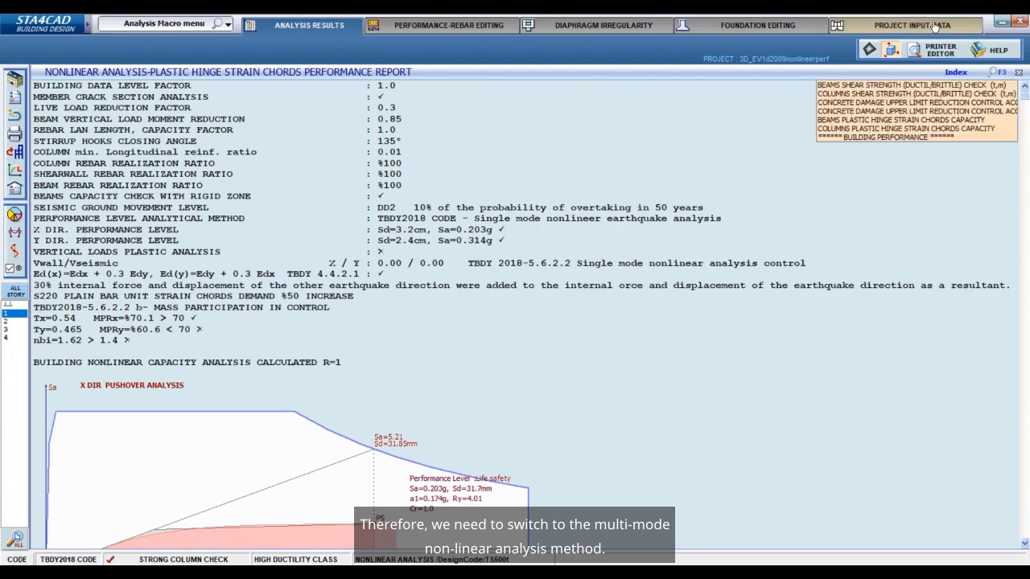
{"action": "left_click", "coordinate": [1021, 22]}
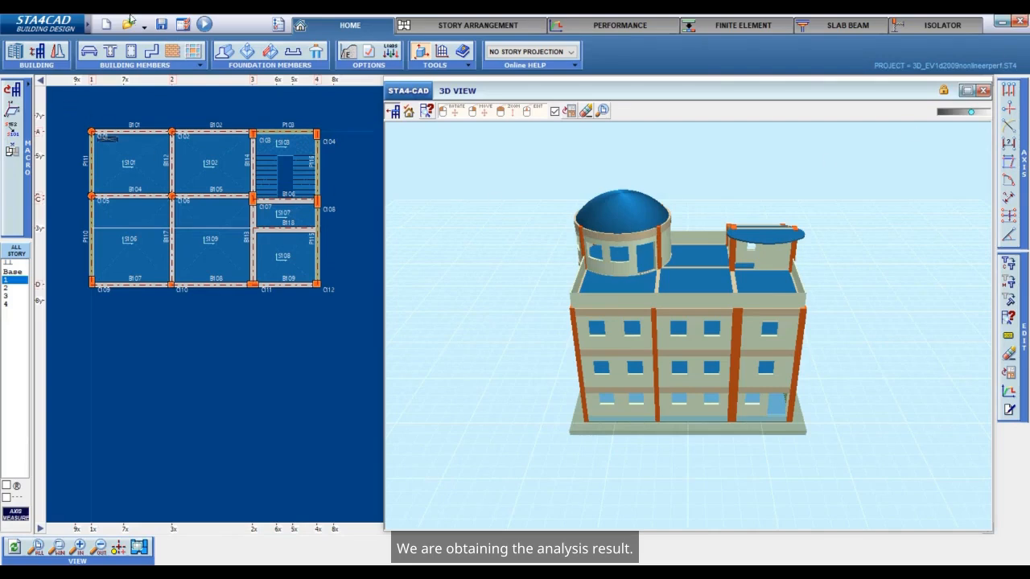
Save a copy of the project as 3D_EV1d2009nonlineerperfmulti in the STA4DATA folder.
{"action": "left_click", "coordinate": [163, 25]}
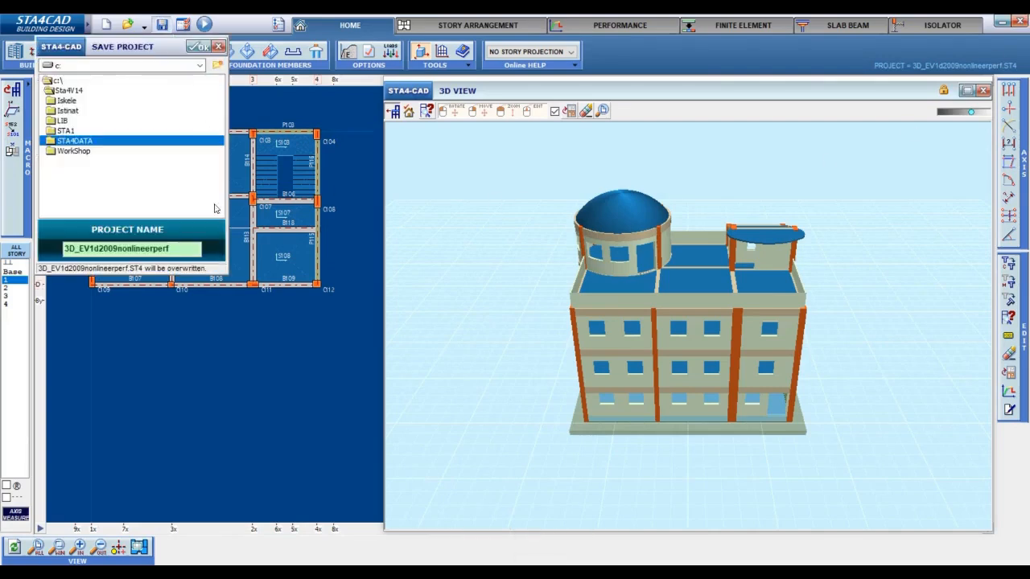
{"action": "left_click", "coordinate": [183, 250]}
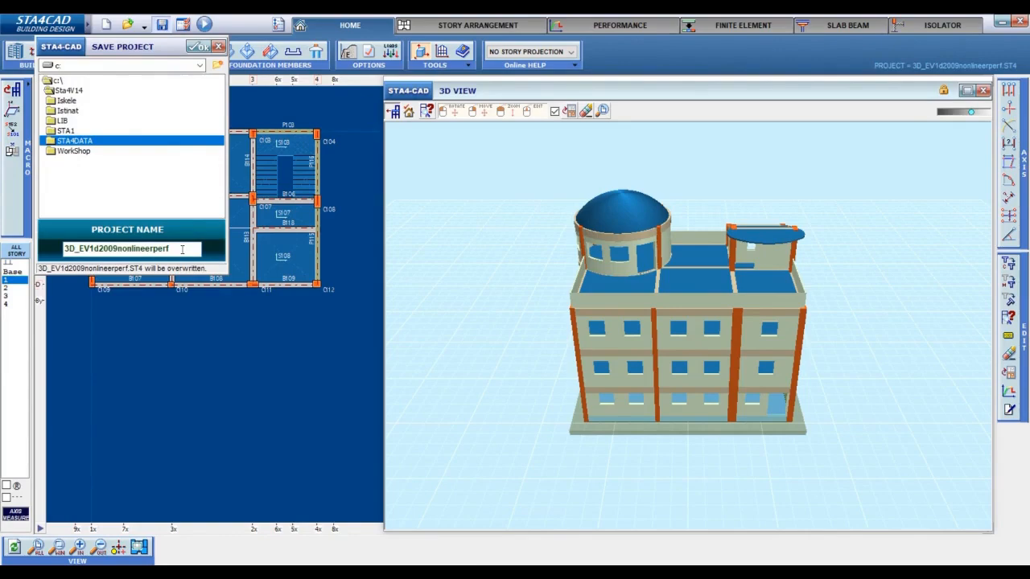
{"action": "type", "text": "multi"}
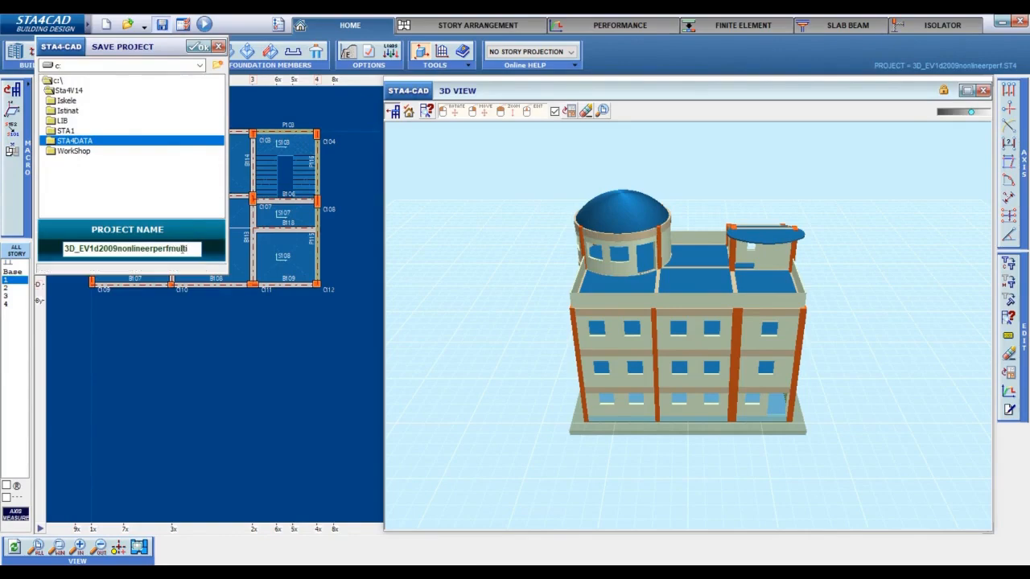
{"action": "left_click", "coordinate": [195, 48]}
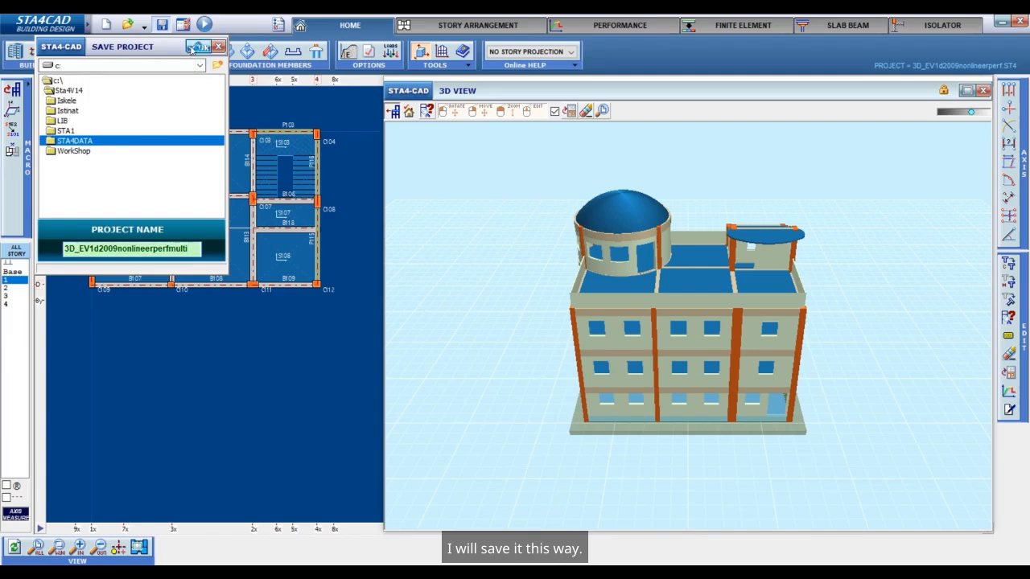
Switch the seismic analysis to multi mode nonlinear analysis and accept the project options.
{"action": "left_click", "coordinate": [367, 53]}
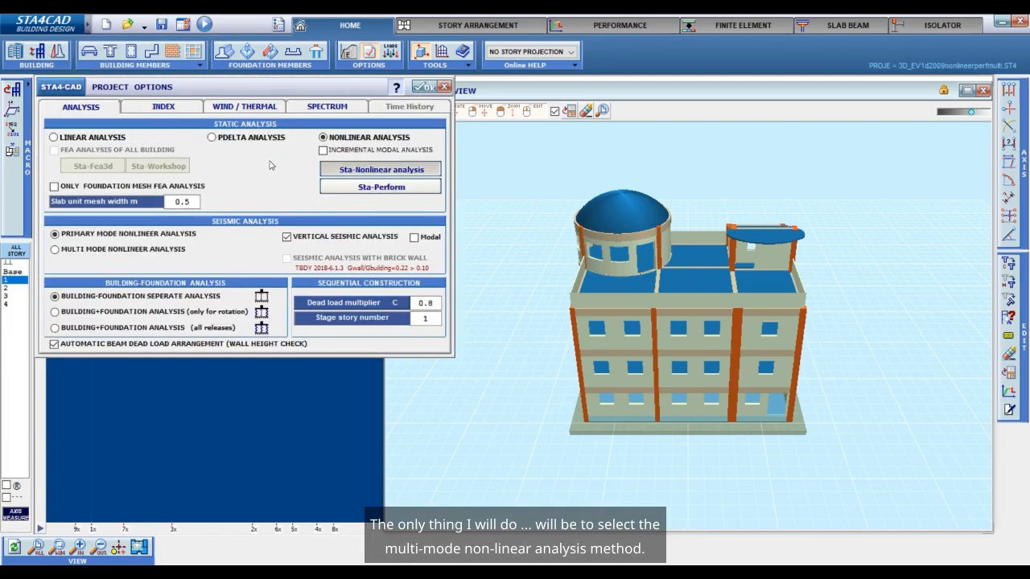
{"action": "left_click", "coordinate": [132, 251]}
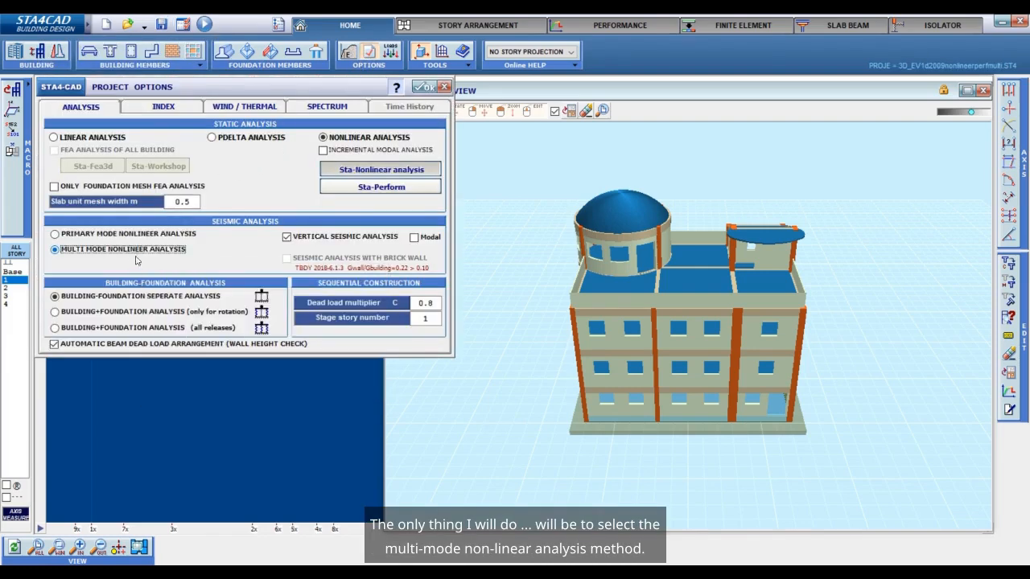
{"action": "left_click", "coordinate": [426, 87]}
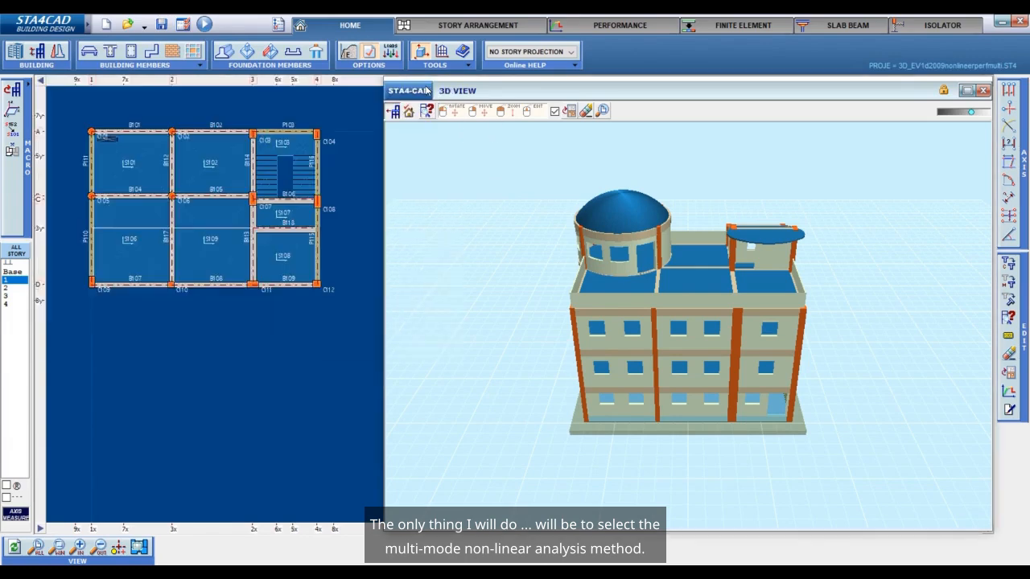
Save the project over 3D_EV1d2009nonlineerperfmulti and run the STA4 building analysis.
{"action": "left_click", "coordinate": [161, 24]}
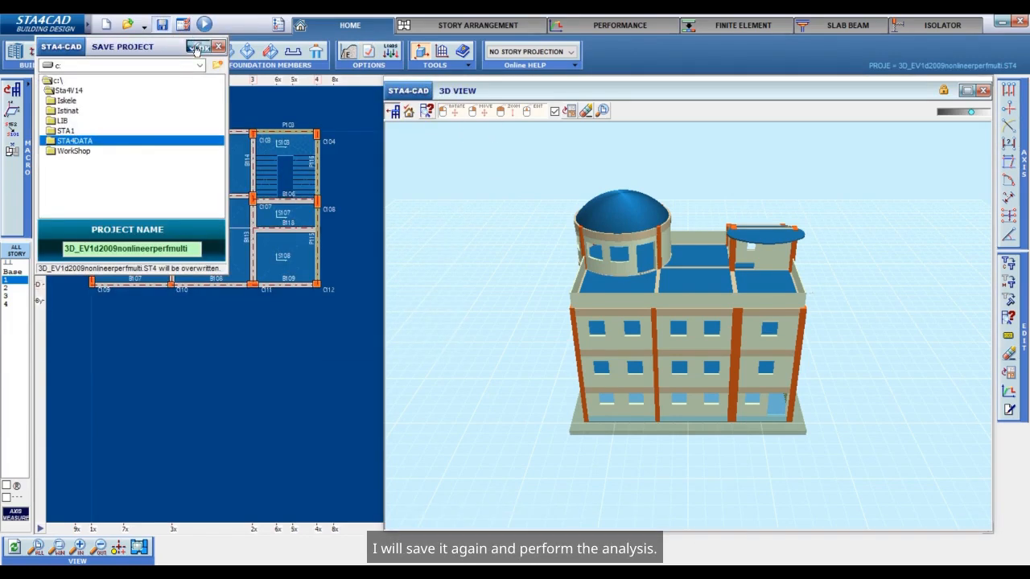
{"action": "left_click", "coordinate": [198, 45]}
{"action": "left_click", "coordinate": [204, 24]}
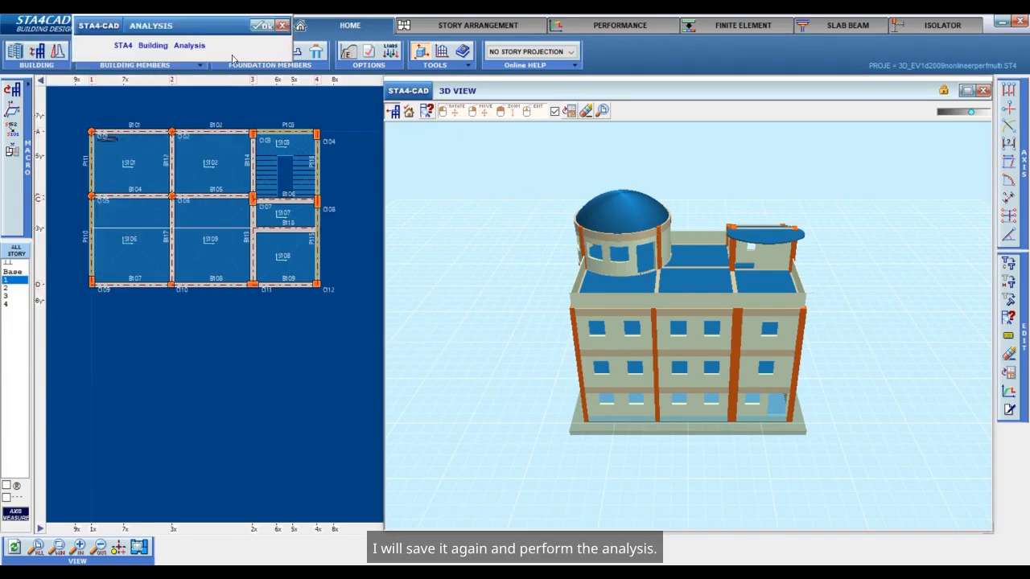
{"action": "left_click", "coordinate": [263, 26]}
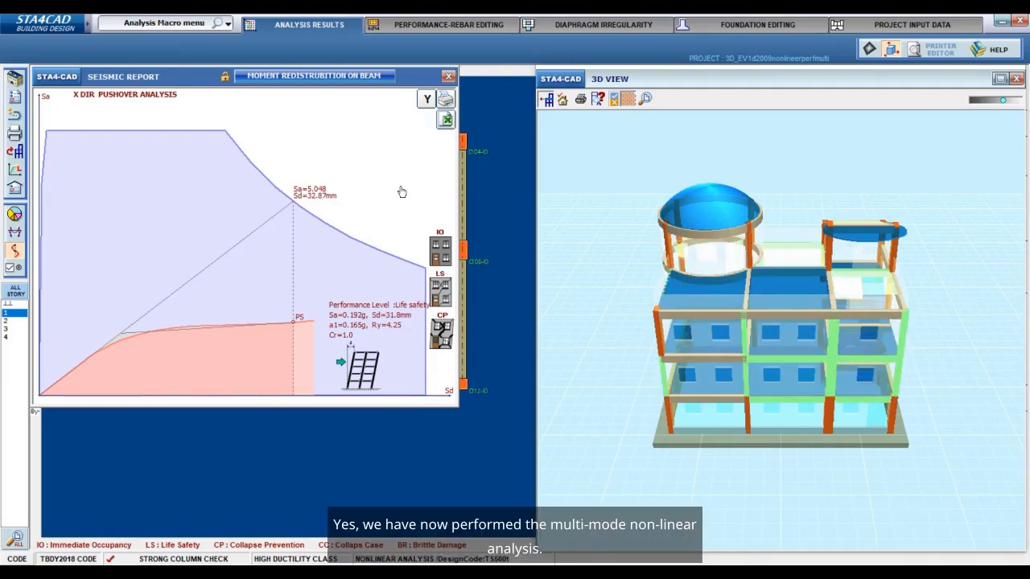
Examine the building performance section and brittle members in the nonlinear plastic hinge performance report, return to the project input, and close the members list.
{"action": "left_click", "coordinate": [402, 191]}
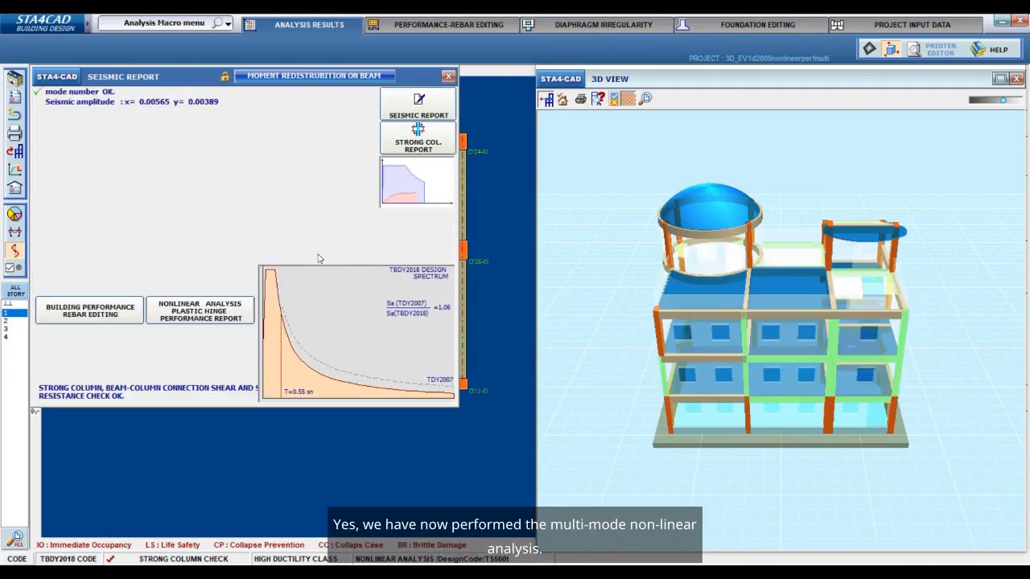
{"action": "left_click", "coordinate": [224, 312]}
{"action": "mouse_move", "coordinate": [956, 87]}
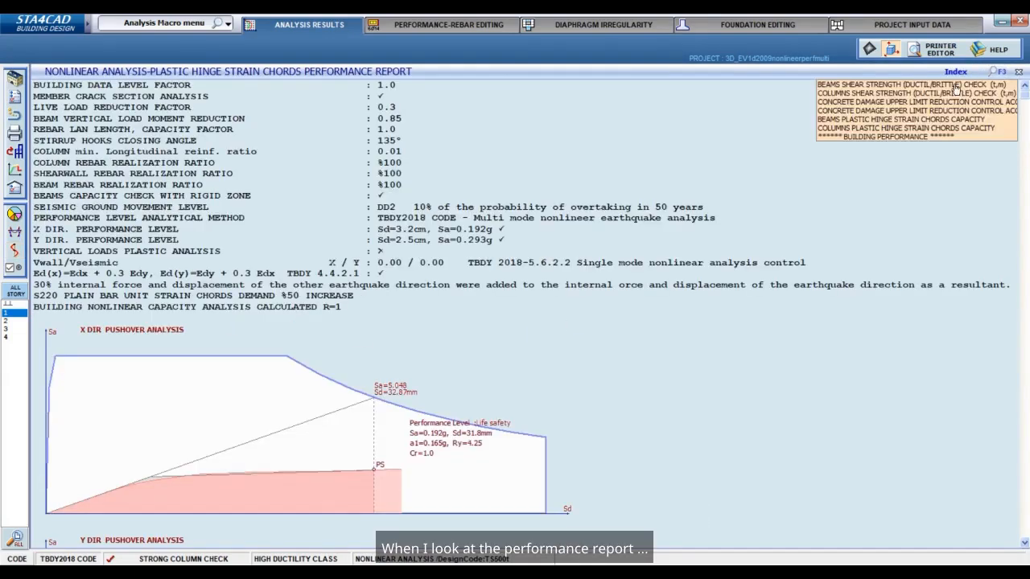
{"action": "left_click", "coordinate": [942, 136]}
{"action": "scroll", "coordinate": [596, 407], "scroll_direction": "down", "scroll_amount": 3}
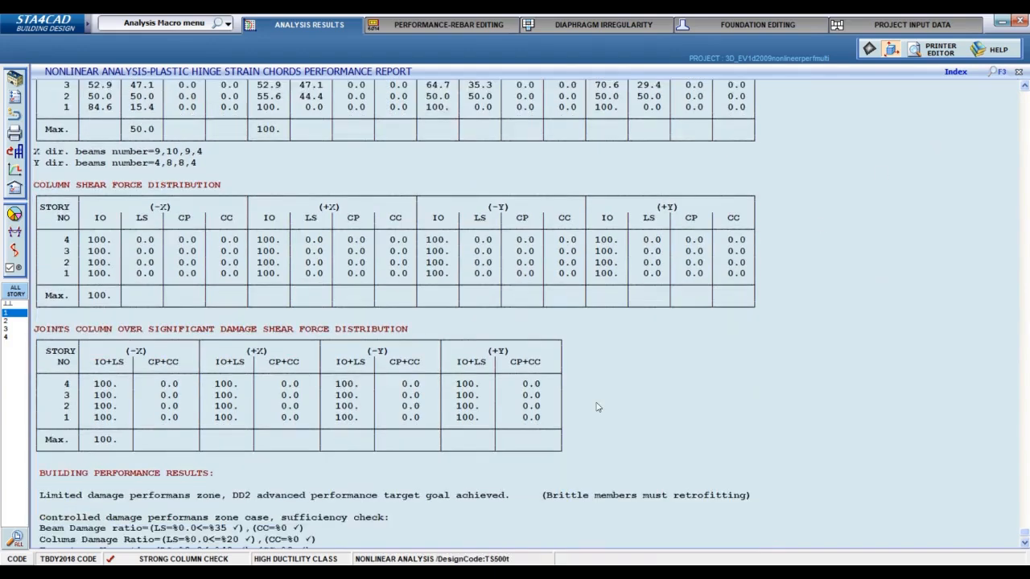
{"action": "scroll", "coordinate": [597, 407], "scroll_direction": "down", "scroll_amount": 1}
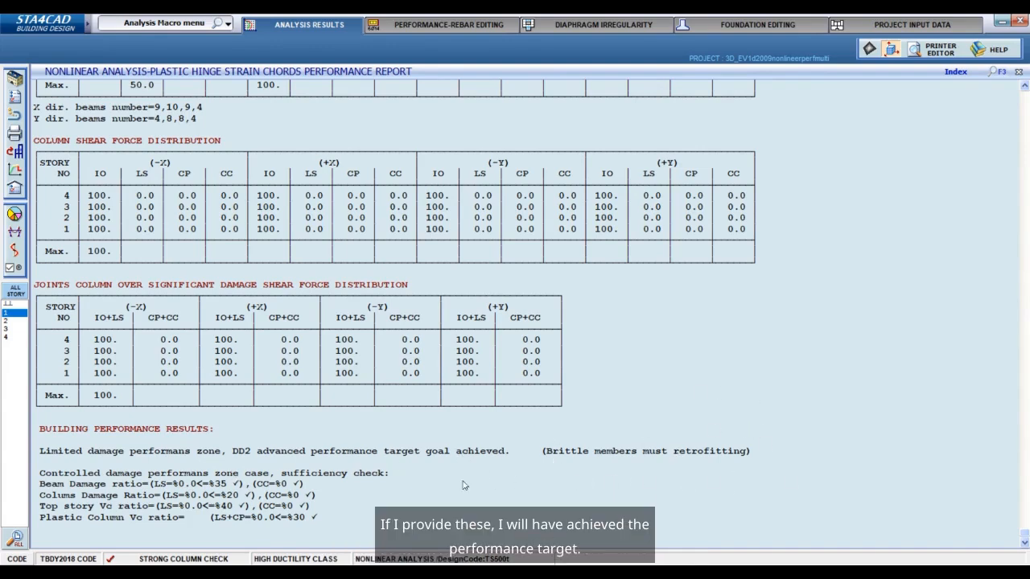
{"action": "scroll", "coordinate": [565, 427], "scroll_direction": "up", "scroll_amount": 6}
{"action": "scroll", "coordinate": [543, 417], "scroll_direction": "up", "scroll_amount": 2}
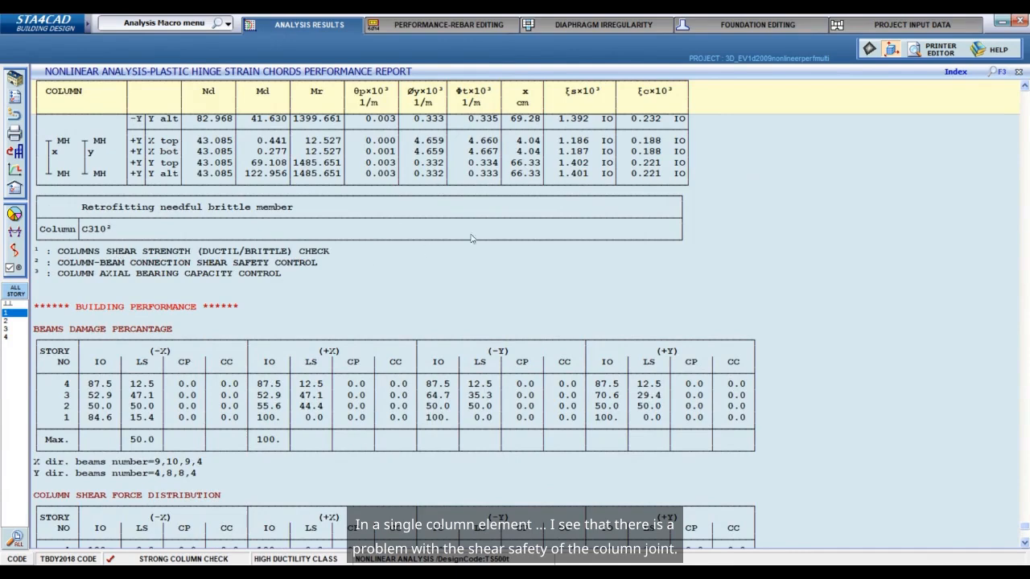
{"action": "left_click", "coordinate": [910, 26]}
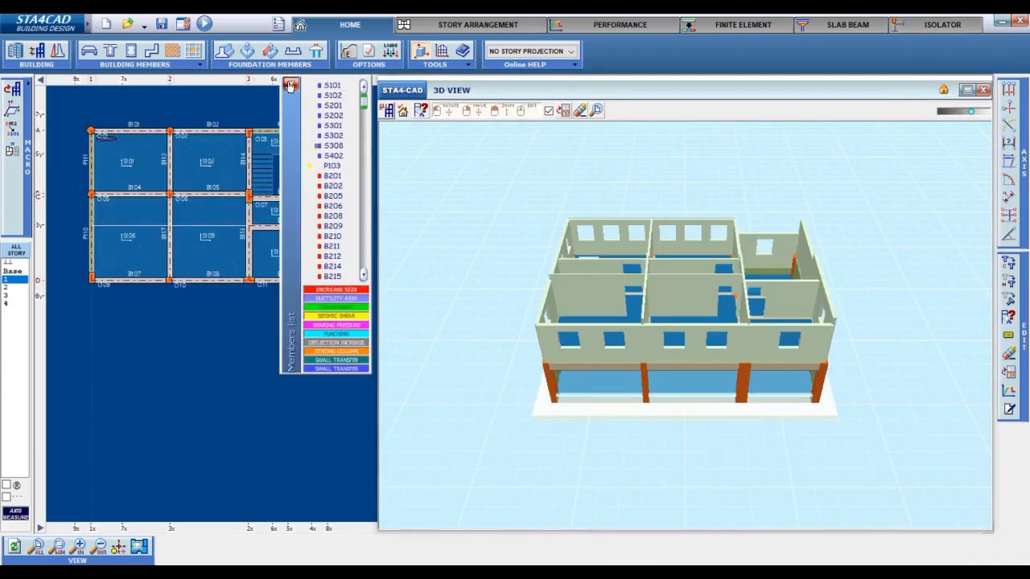
{"action": "left_click", "coordinate": [289, 85]}
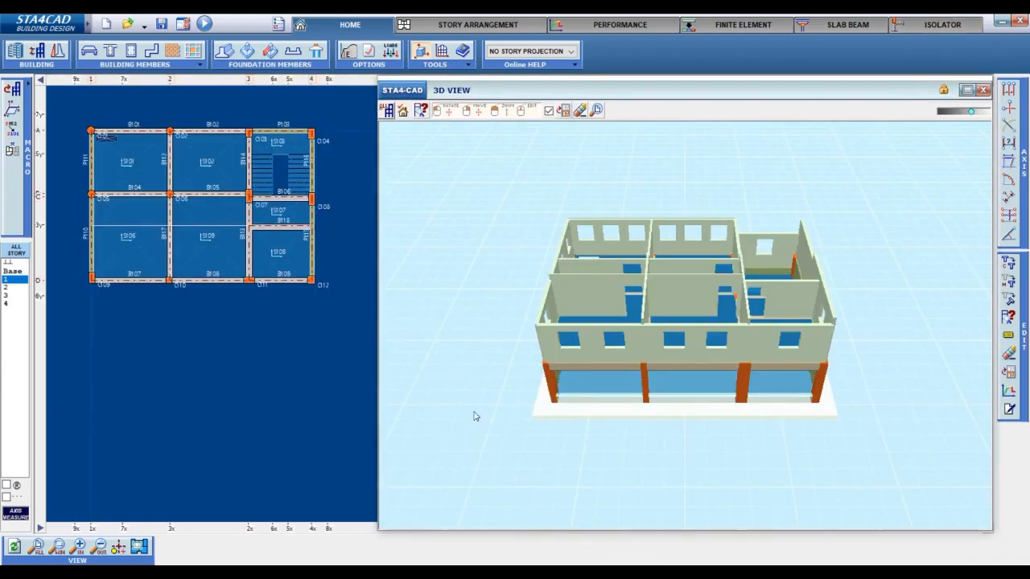
Save a copy of the project as 3D_EV1d2009retrofitting in the STA4DATA folder.
{"action": "left_click", "coordinate": [160, 25]}
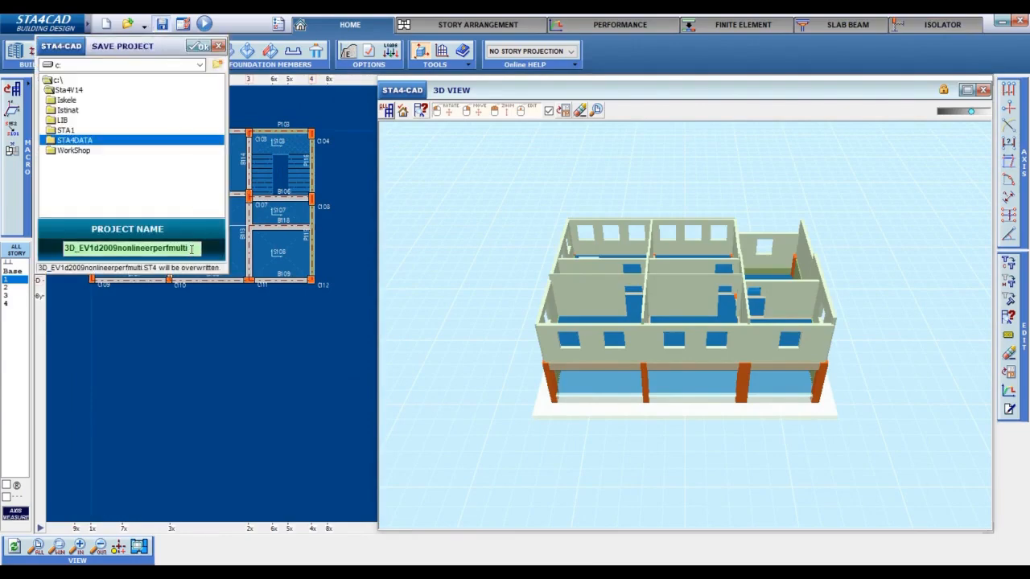
{"action": "left_click", "coordinate": [195, 249]}
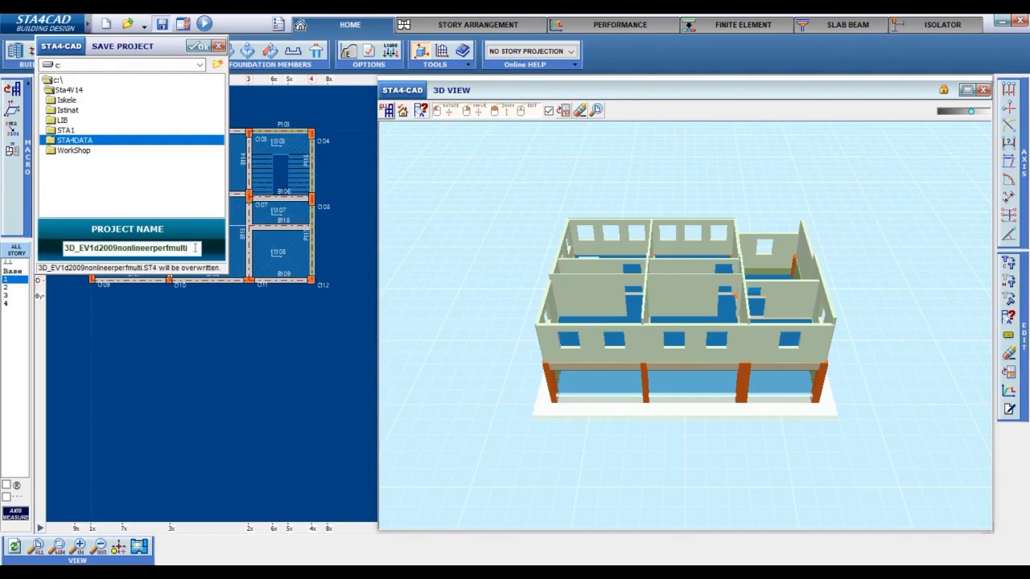
{"action": "key", "text": "BackSpace"}
{"action": "key", "text": "BackSpace"}
{"action": "key", "text": "BackSpace"}
{"action": "key", "text": "BackSpace"}
{"action": "key", "text": "BackSpace"}
{"action": "key", "text": "BackSpace"}
{"action": "key", "text": "BackSpace"}
{"action": "key", "text": "BackSpace"}
{"action": "key", "text": "BackSpace"}
{"action": "key", "text": "BackSpace"}
{"action": "key", "text": "BackSpace"}
{"action": "key", "text": "BackSpace"}
{"action": "key", "text": "BackSpace"}
{"action": "key", "text": "BackSpace"}
{"action": "key", "text": "BackSpace"}
{"action": "type", "text": "retrofitting"}
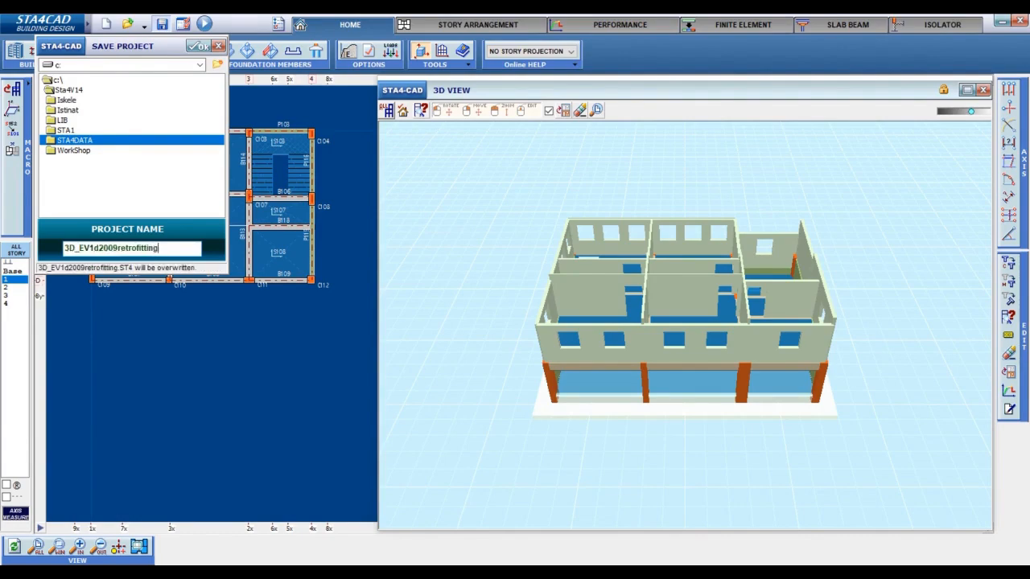
{"action": "left_click", "coordinate": [201, 45]}
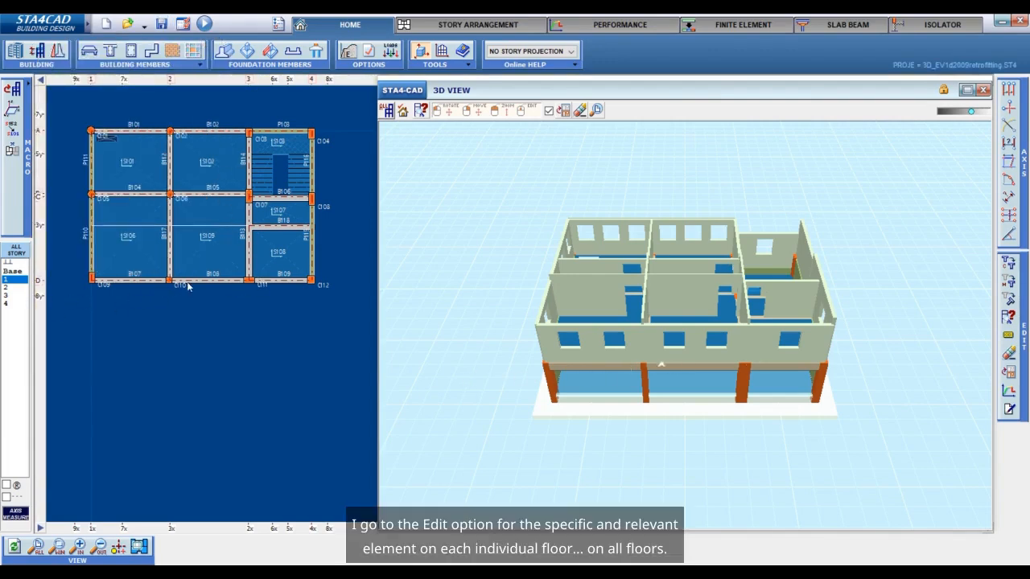
Apply a 15 cm thick jacket on all four sides of column C110 on all stories, using the columns-only selection filter.
{"action": "scroll", "coordinate": [163, 288], "scroll_direction": "up", "scroll_amount": 2}
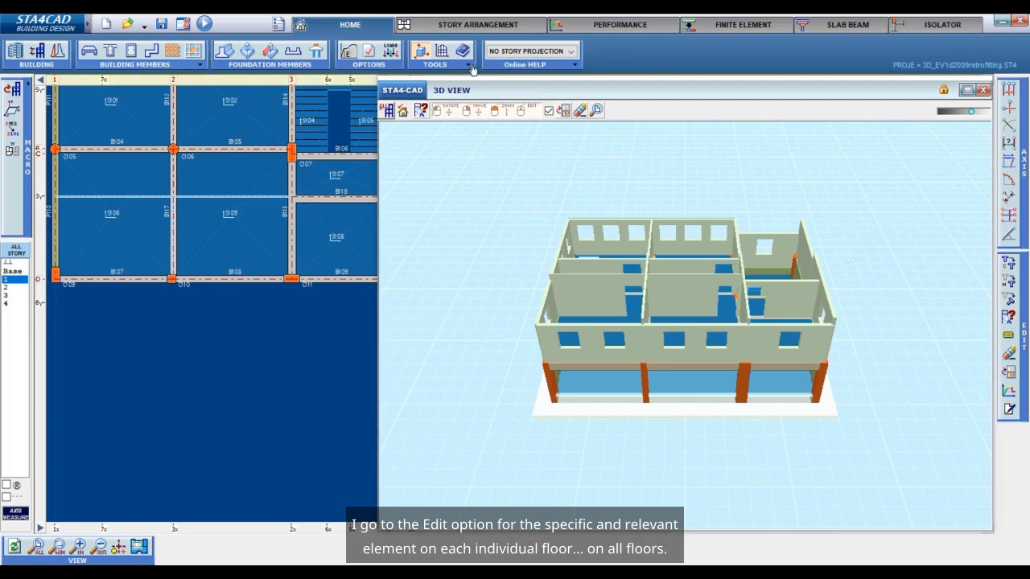
{"action": "left_click", "coordinate": [489, 25]}
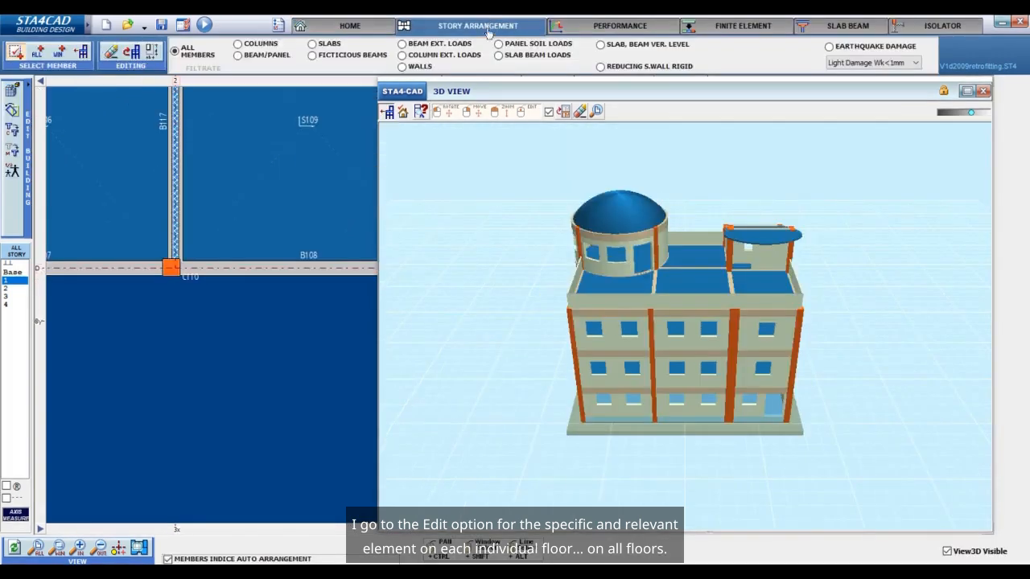
{"action": "left_click", "coordinate": [84, 58]}
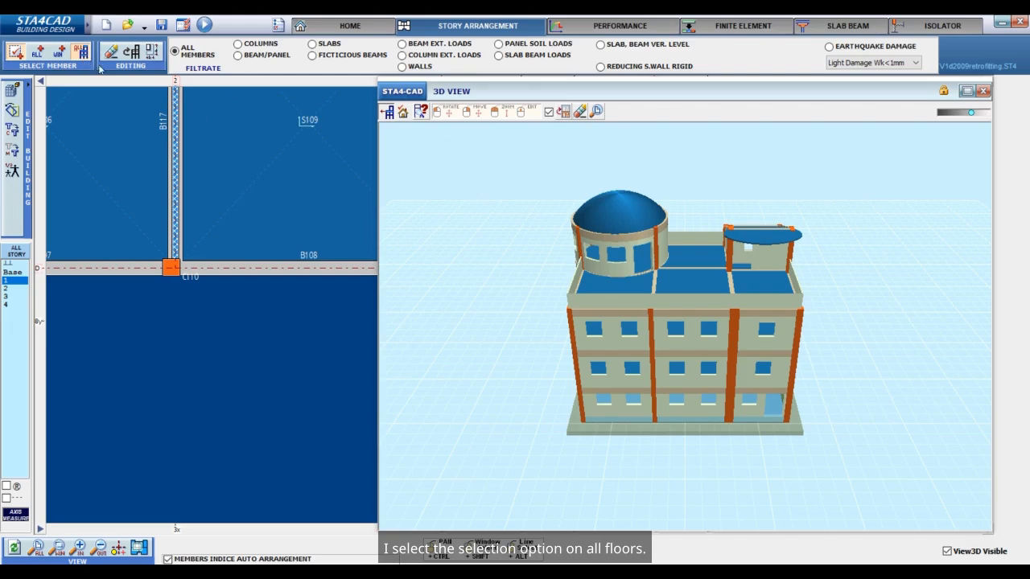
{"action": "left_click", "coordinate": [265, 45]}
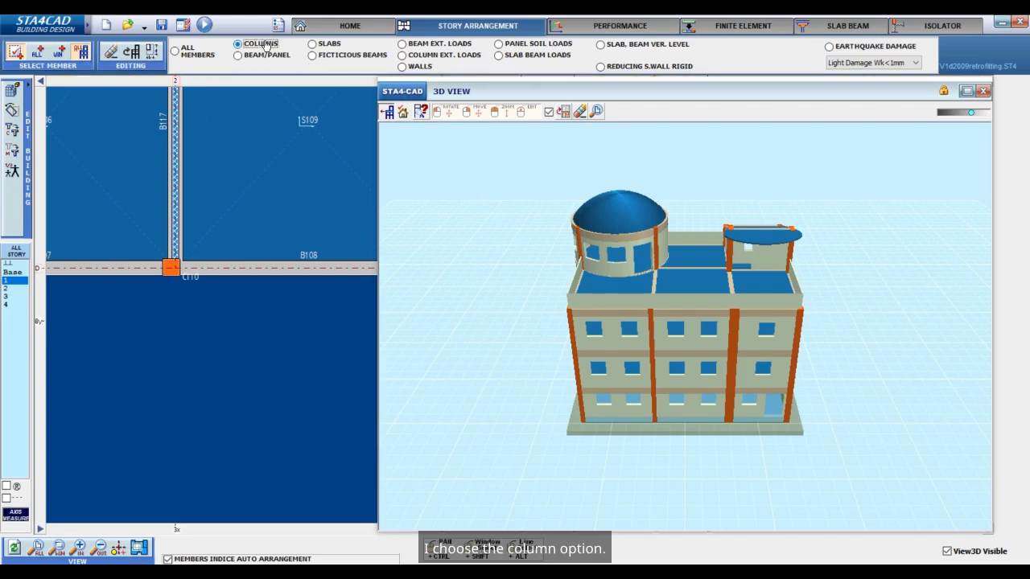
{"action": "left_click", "coordinate": [171, 269]}
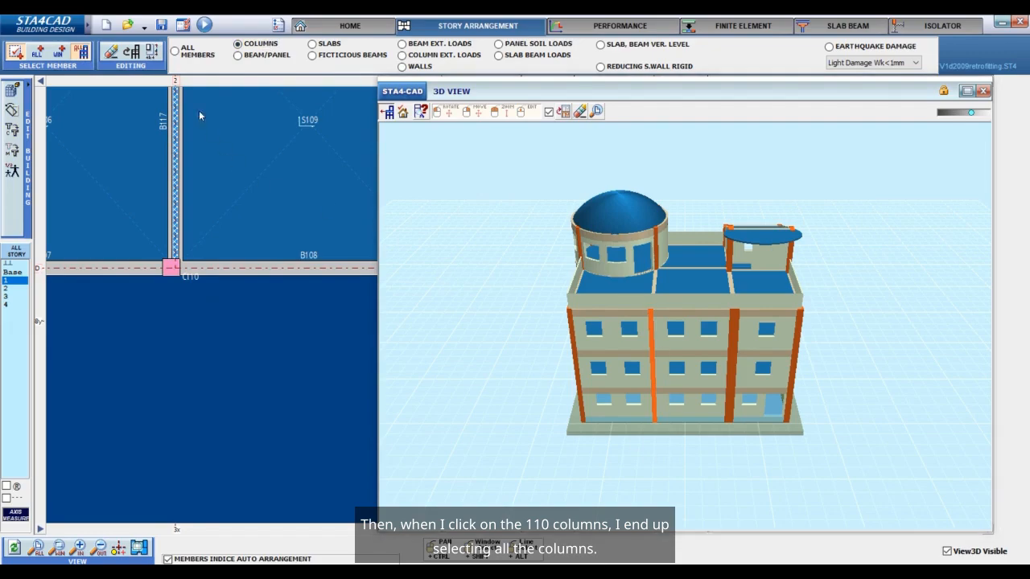
{"action": "left_click", "coordinate": [153, 52]}
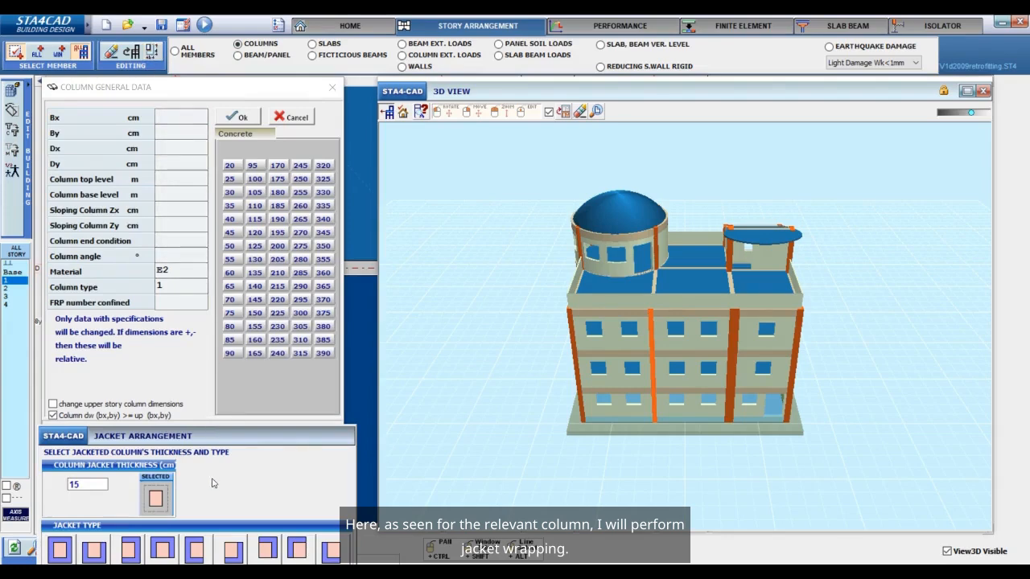
{"action": "double_click", "coordinate": [101, 485]}
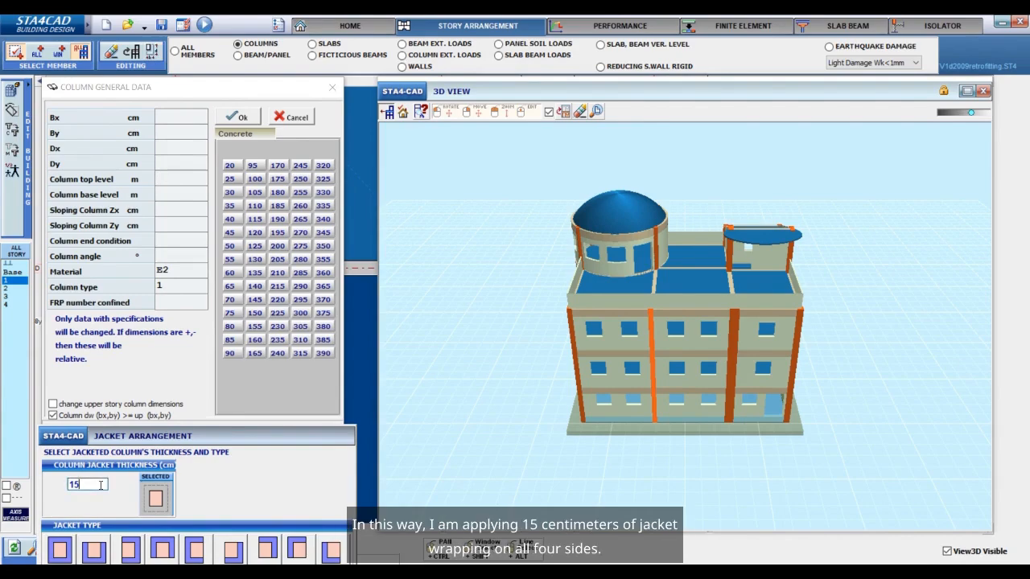
{"action": "left_click", "coordinate": [63, 550]}
{"action": "left_click", "coordinate": [62, 549]}
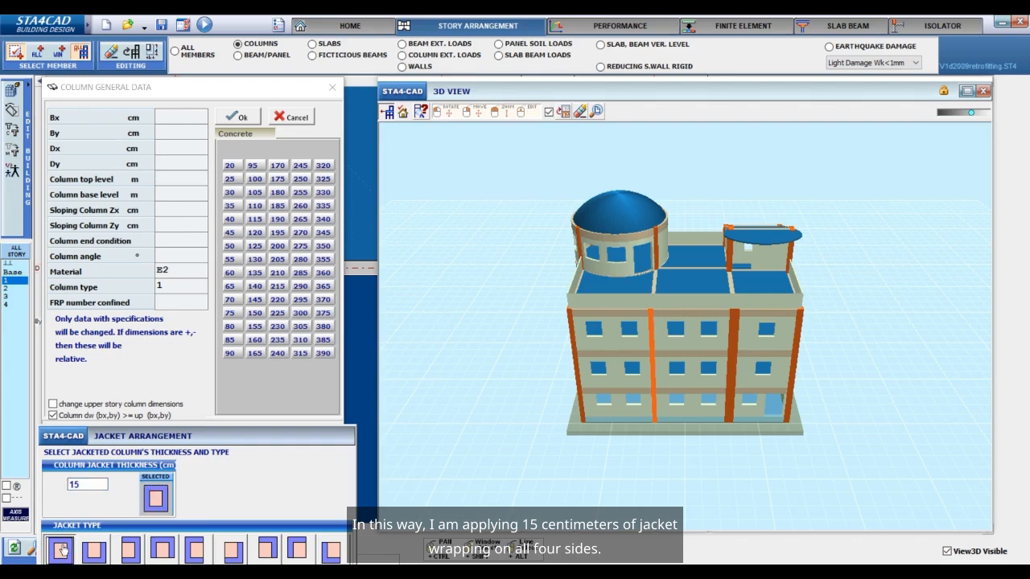
{"action": "left_click", "coordinate": [241, 116]}
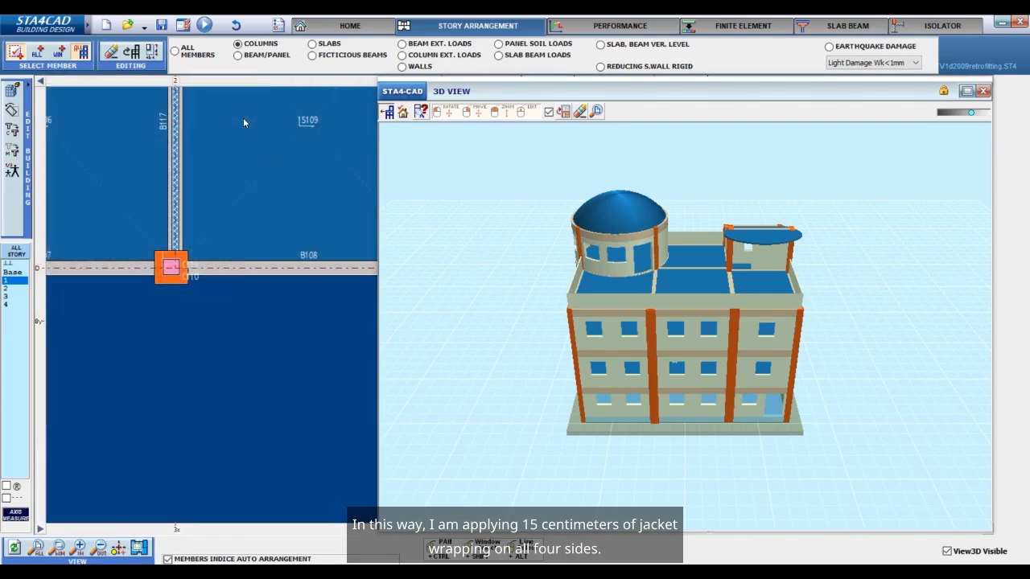
Check the jacketed column in the plans of stories 2, 3 and 4, and return to story 1.
{"action": "left_click", "coordinate": [318, 25]}
{"action": "left_click", "coordinate": [10, 288]}
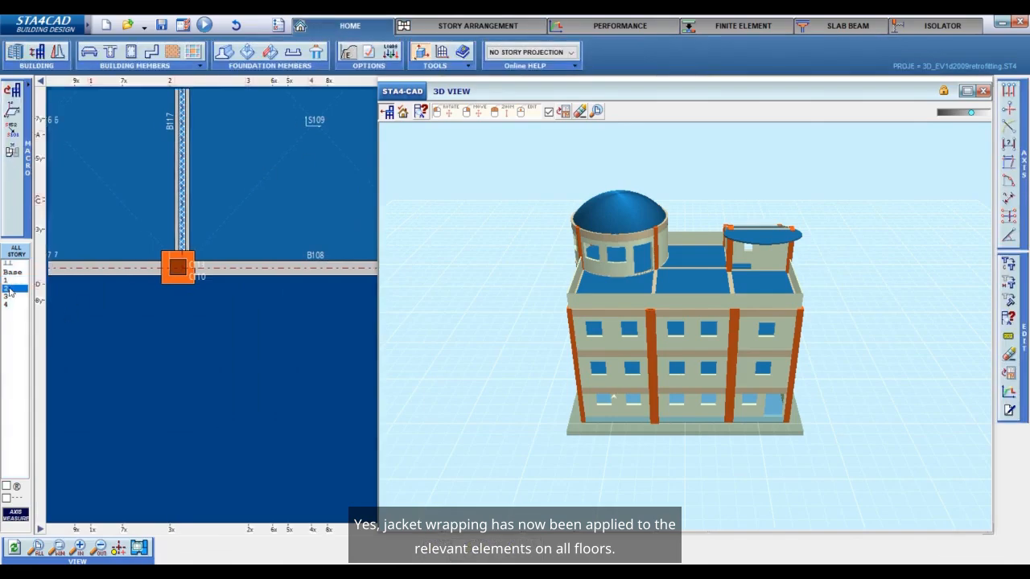
{"action": "left_click", "coordinate": [10, 296]}
{"action": "left_click", "coordinate": [12, 304]}
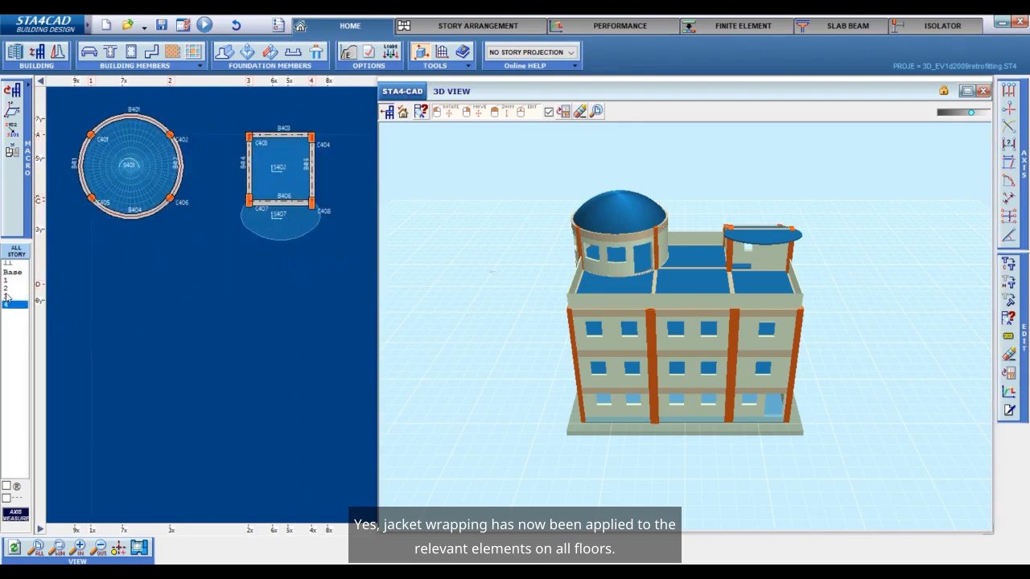
{"action": "left_click", "coordinate": [6, 291]}
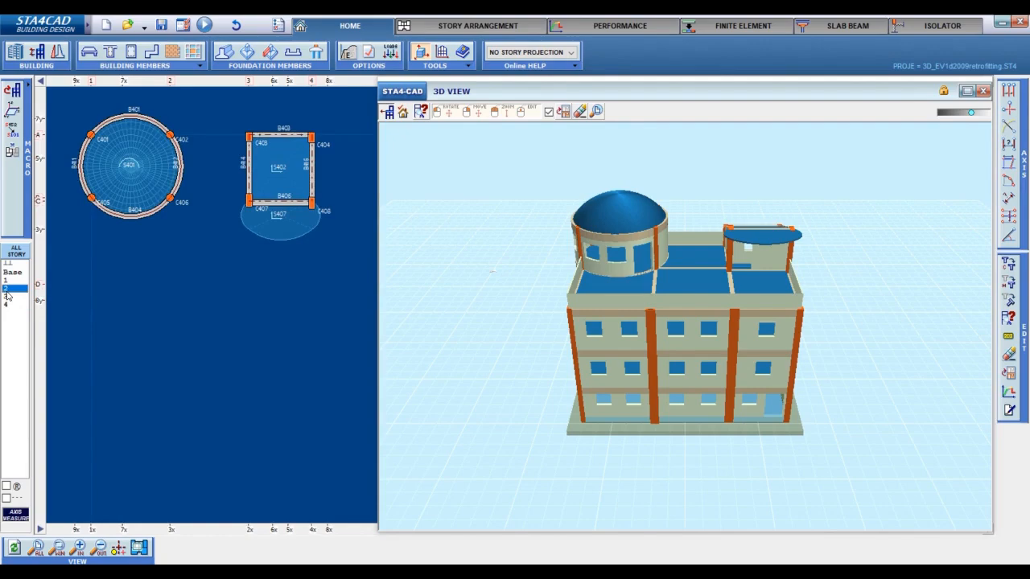
{"action": "scroll", "coordinate": [161, 279], "scroll_direction": "up", "scroll_amount": 5}
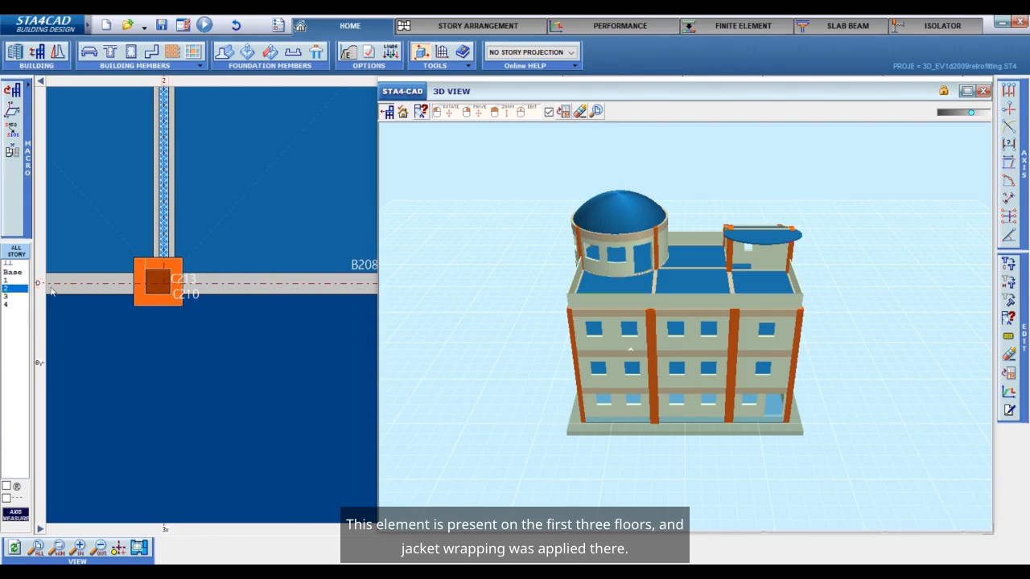
{"action": "left_click", "coordinate": [22, 280]}
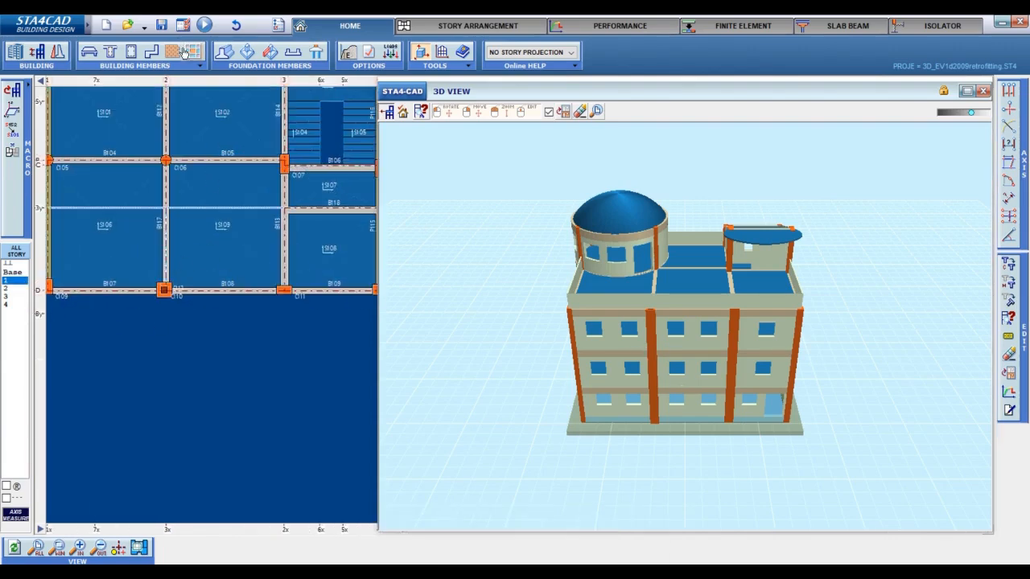
Save the jacketed project over 3D_EV1d2009retrofitting.
{"action": "left_click", "coordinate": [162, 25]}
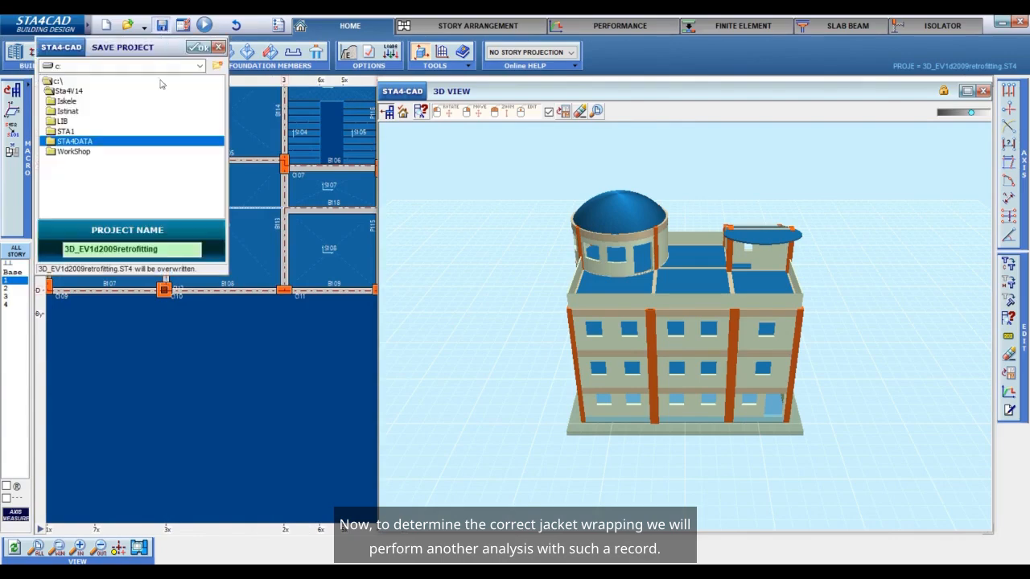
{"action": "left_click", "coordinate": [175, 250]}
{"action": "left_click", "coordinate": [197, 47]}
Switch the static analysis to linear analysis and accept the project options.
{"action": "left_click", "coordinate": [367, 51]}
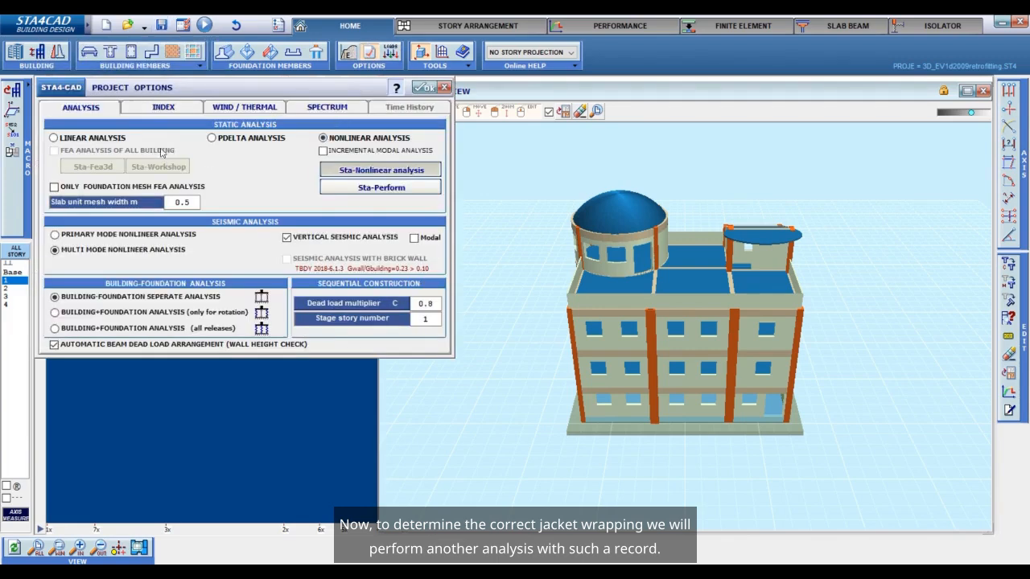
{"action": "left_click", "coordinate": [111, 140]}
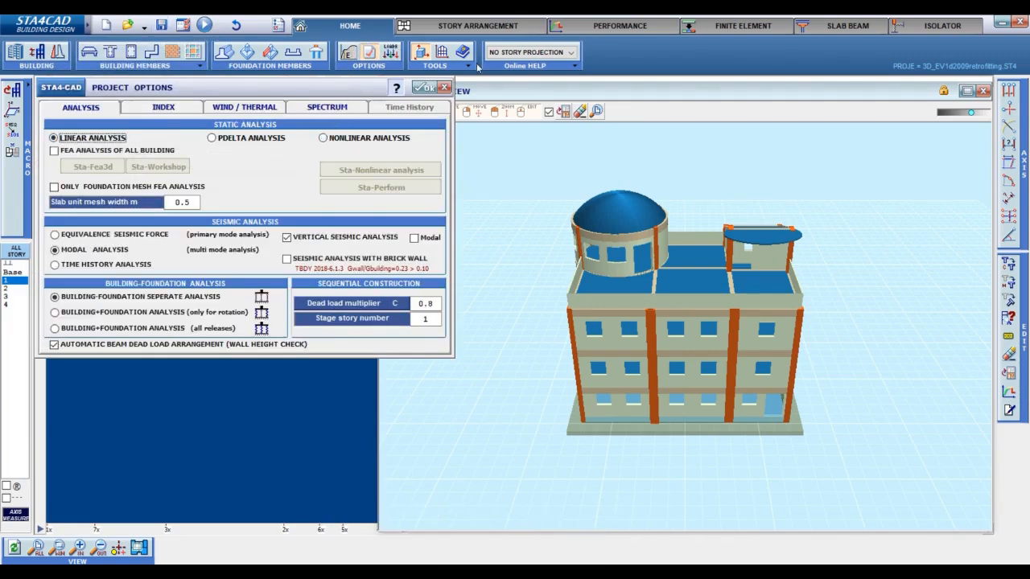
{"action": "left_click", "coordinate": [424, 86]}
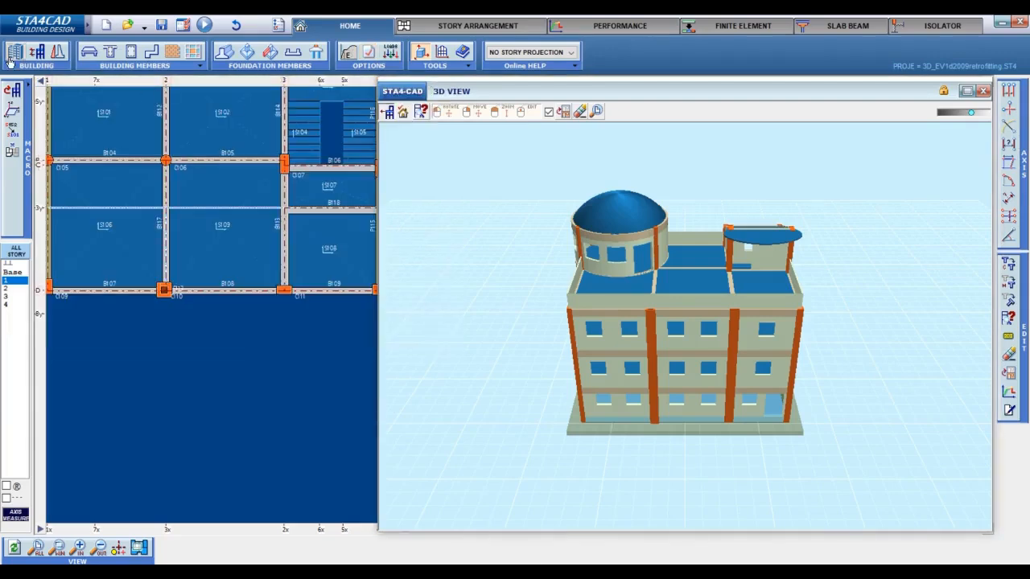
Set the structural behavior factor to 4 in the general building data, using the preset for new retrofit members.
{"action": "left_click", "coordinate": [13, 55]}
{"action": "left_click", "coordinate": [266, 164]}
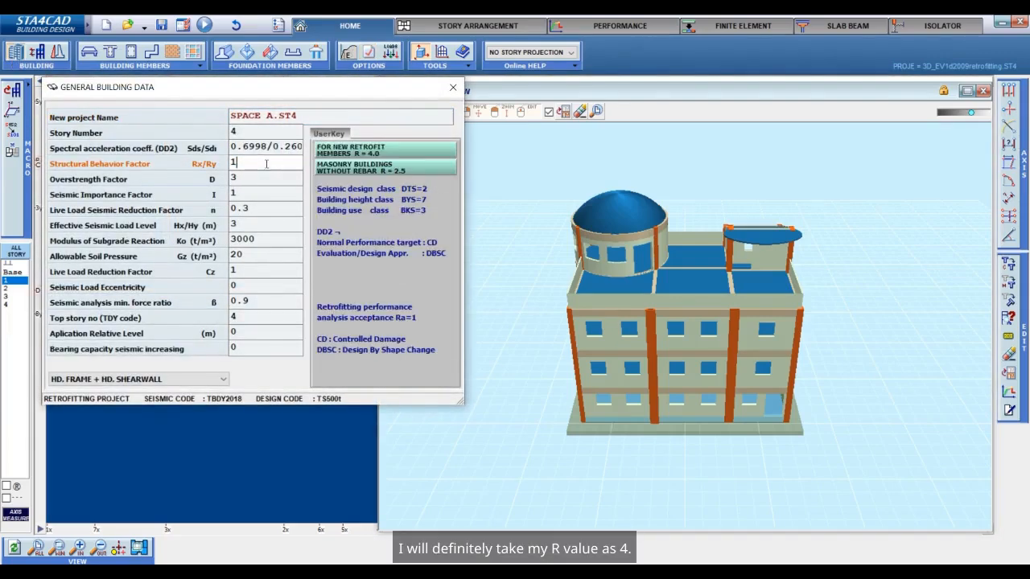
{"action": "left_click", "coordinate": [378, 149]}
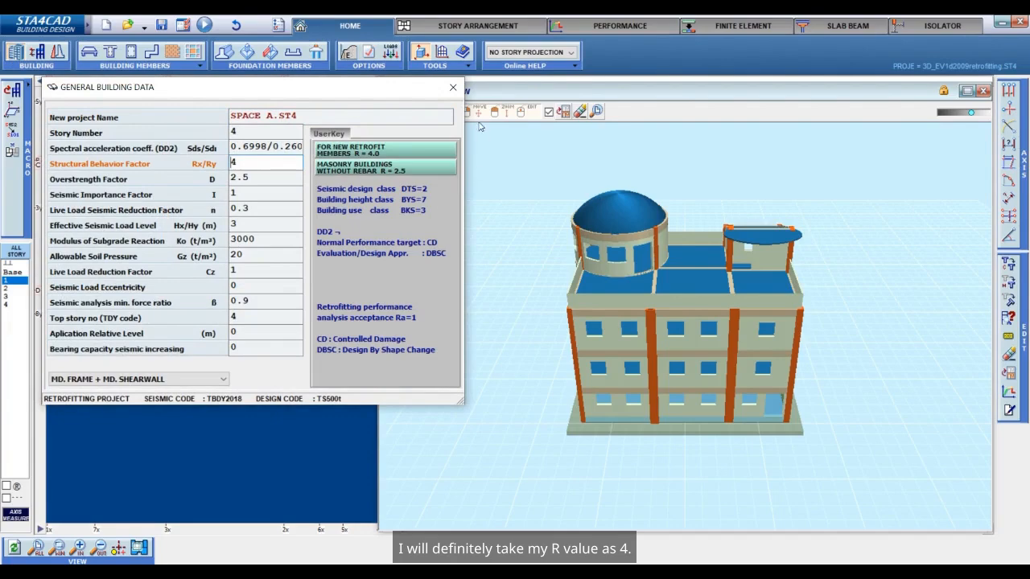
{"action": "left_click", "coordinate": [453, 91]}
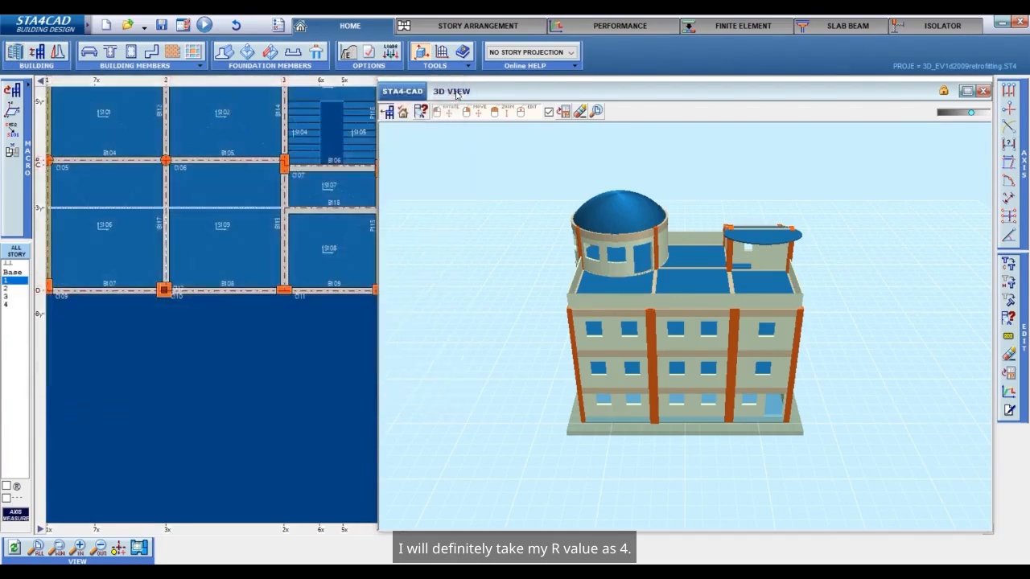
Save the retrofitted project and run the STA4 building analysis.
{"action": "left_click", "coordinate": [163, 26]}
{"action": "left_click", "coordinate": [199, 50]}
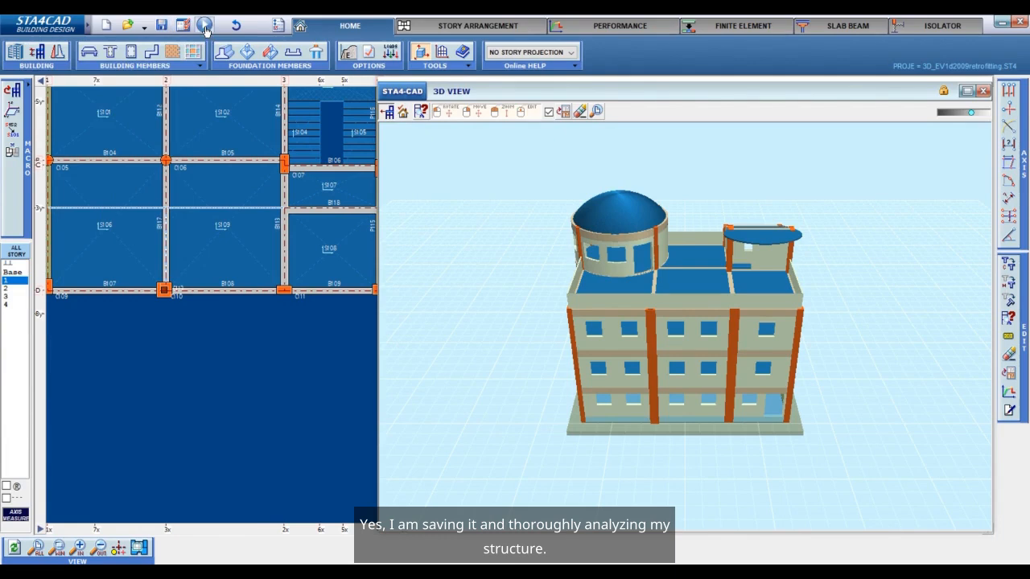
{"action": "left_click", "coordinate": [206, 27]}
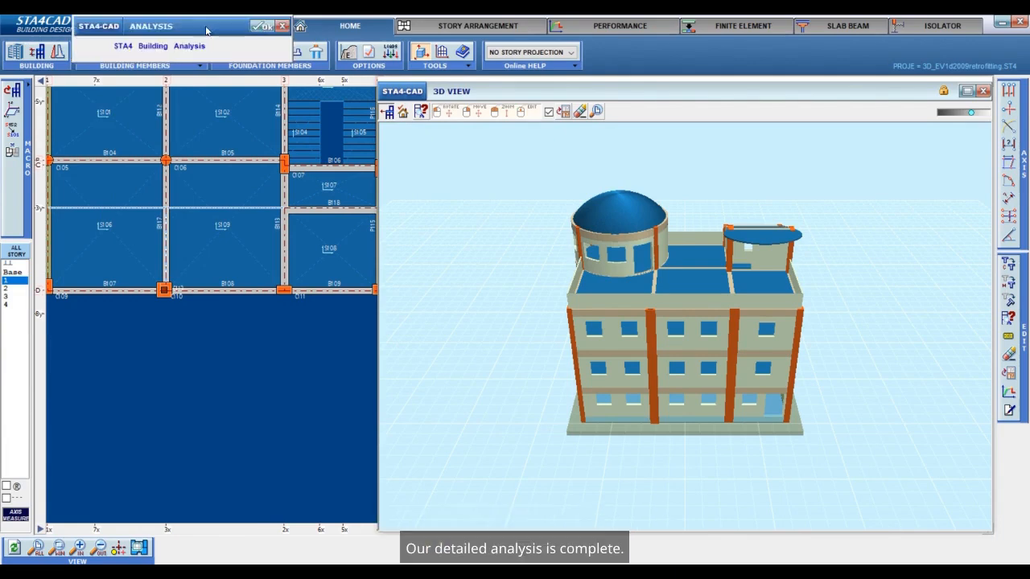
{"action": "left_click", "coordinate": [257, 29]}
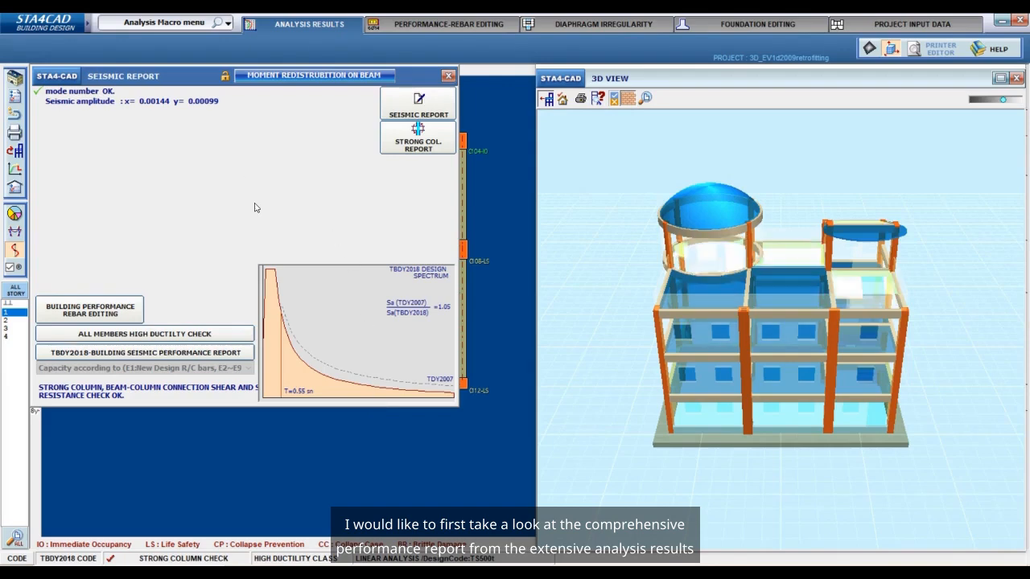
View the TBDY2018 building seismic performance report for the linear analysis and close it.
{"action": "left_click", "coordinate": [238, 353]}
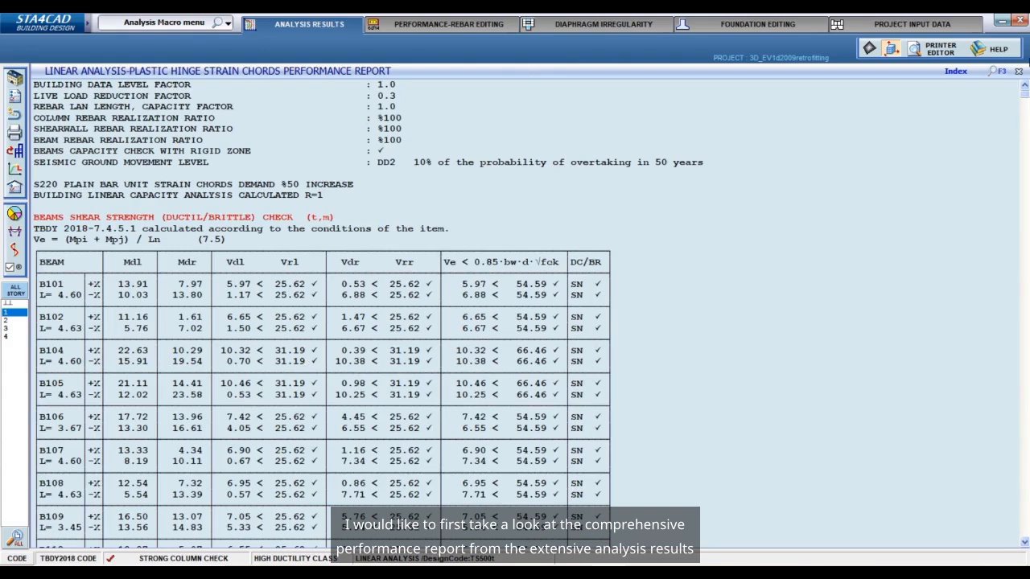
{"action": "left_click", "coordinate": [963, 73]}
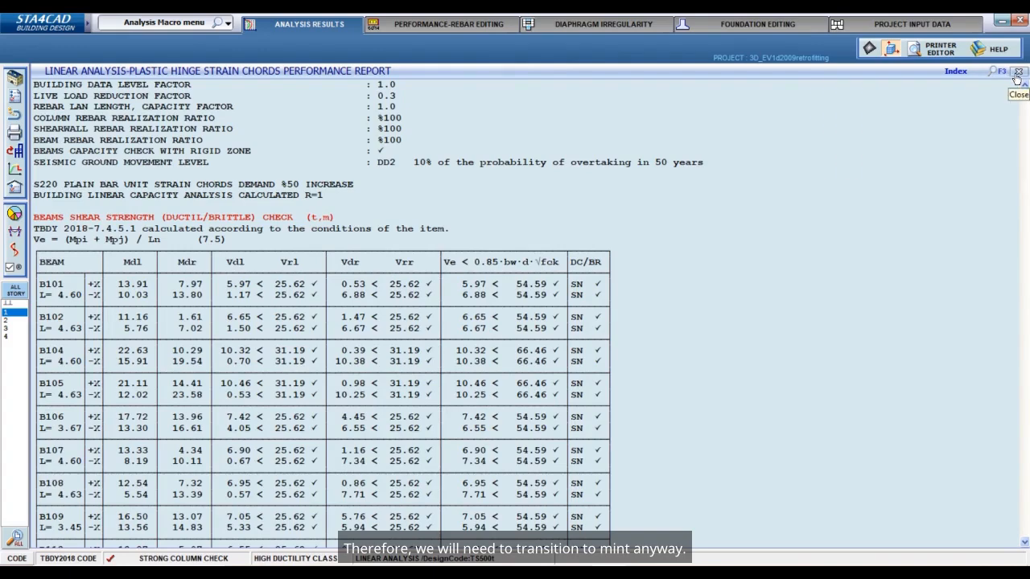
{"action": "left_click", "coordinate": [1016, 74]}
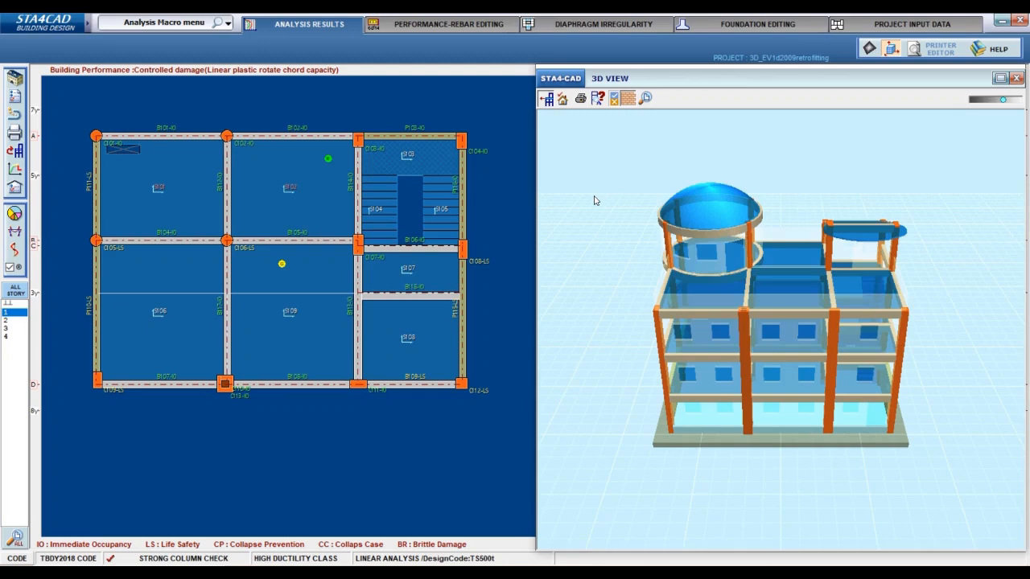
Examine the design results and reinforcement of jacket column C113 on story 1, and return to the plan.
{"action": "scroll", "coordinate": [232, 395], "scroll_direction": "up", "scroll_amount": 3}
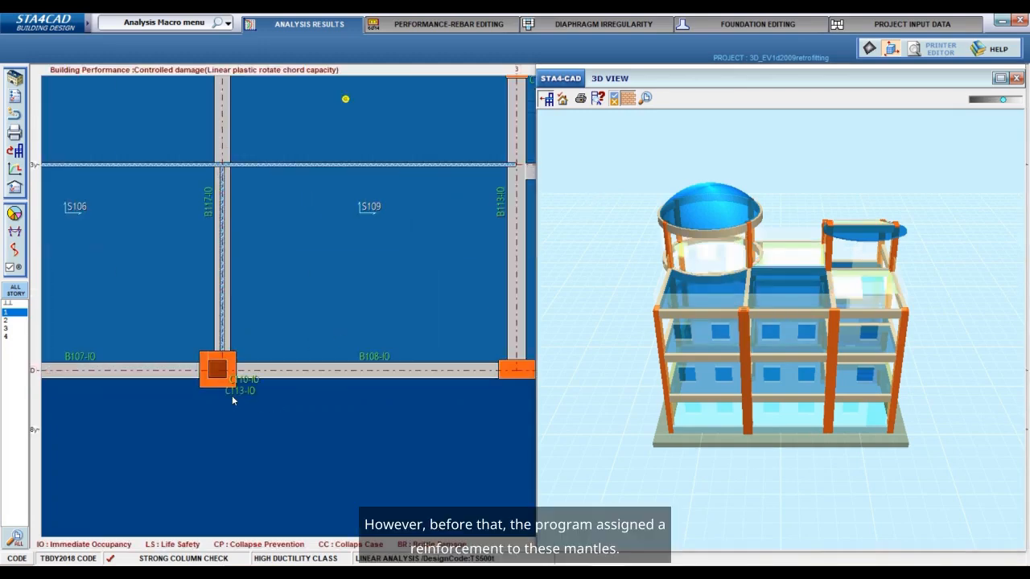
{"action": "scroll", "coordinate": [230, 356], "scroll_direction": "up", "scroll_amount": 3}
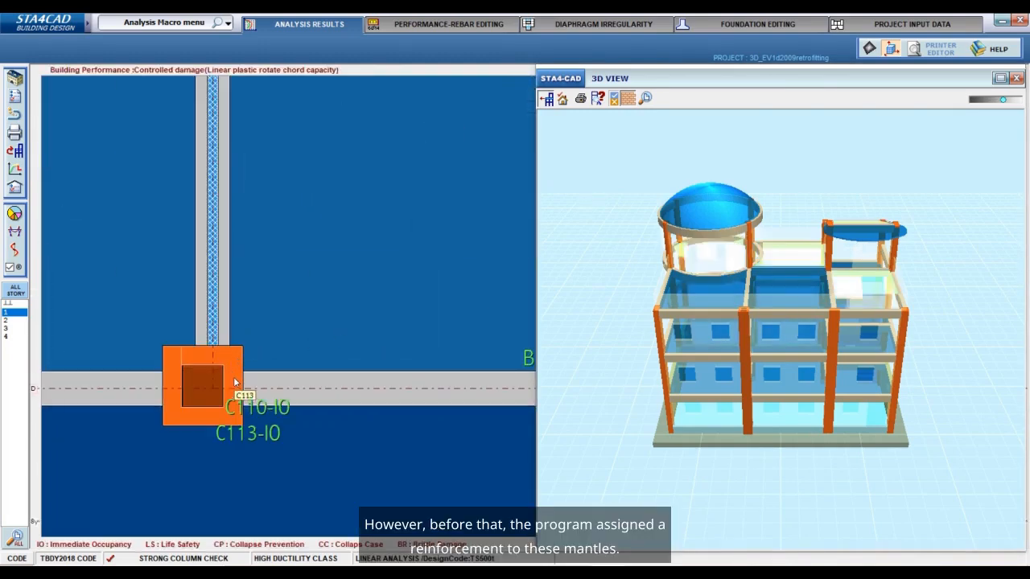
{"action": "double_click", "coordinate": [234, 382]}
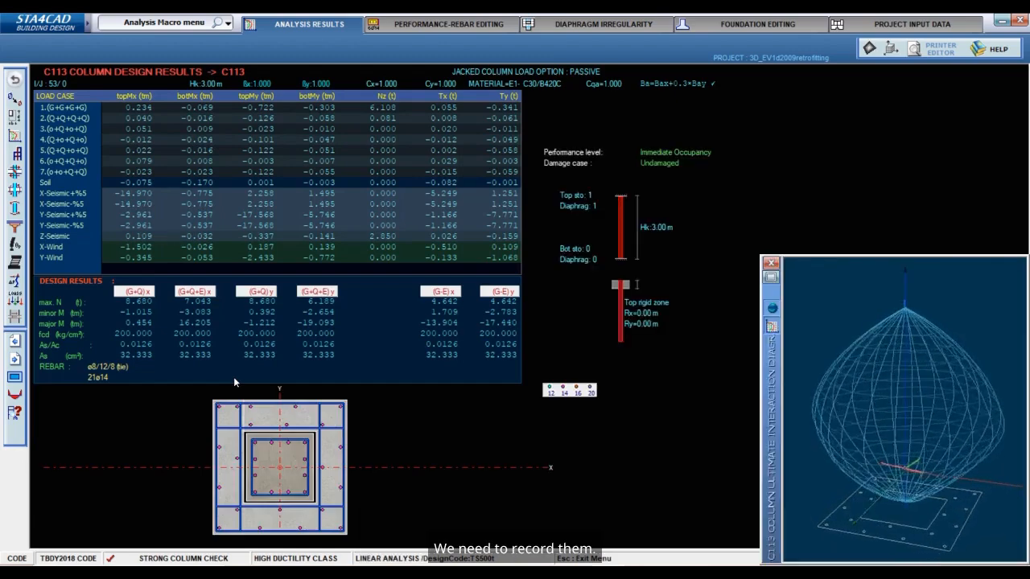
{"action": "left_click", "coordinate": [14, 84]}
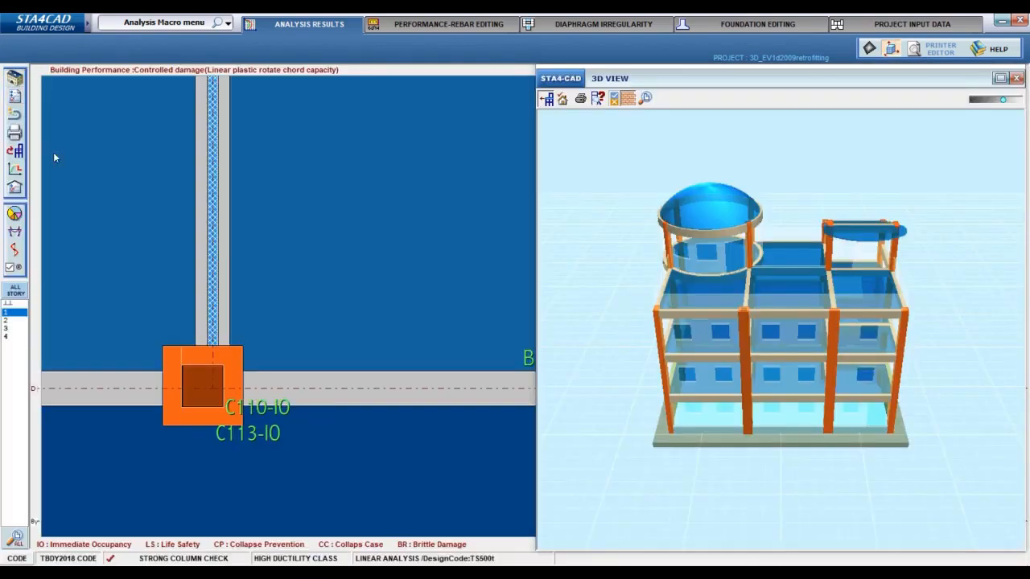
Copy the design rebar of the new E1 members to their existing rebar across the building, and return to the analysis results.
{"action": "left_click", "coordinate": [462, 26]}
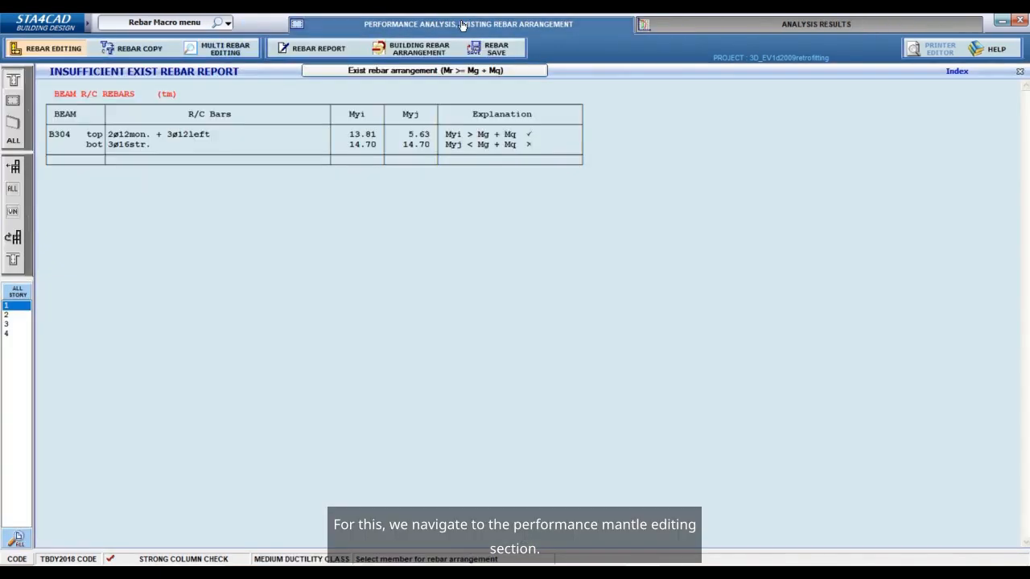
{"action": "left_click", "coordinate": [430, 52]}
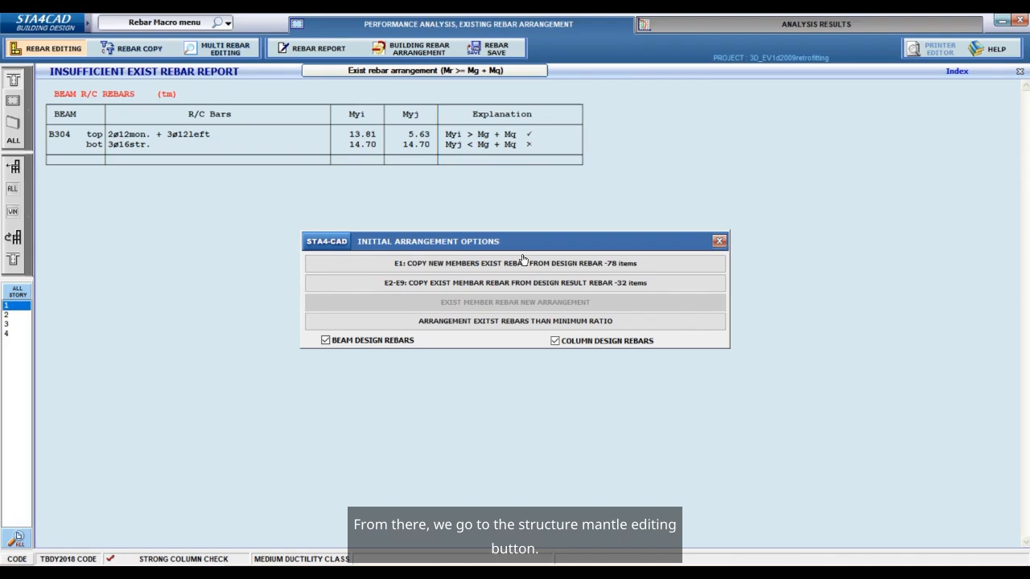
{"action": "left_click", "coordinate": [463, 270]}
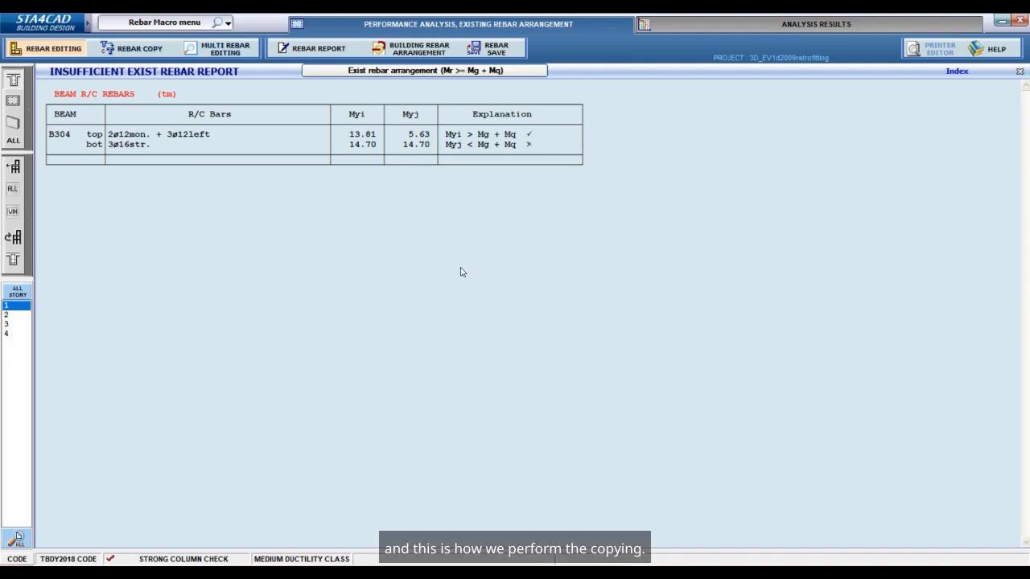
{"action": "left_click", "coordinate": [1020, 74]}
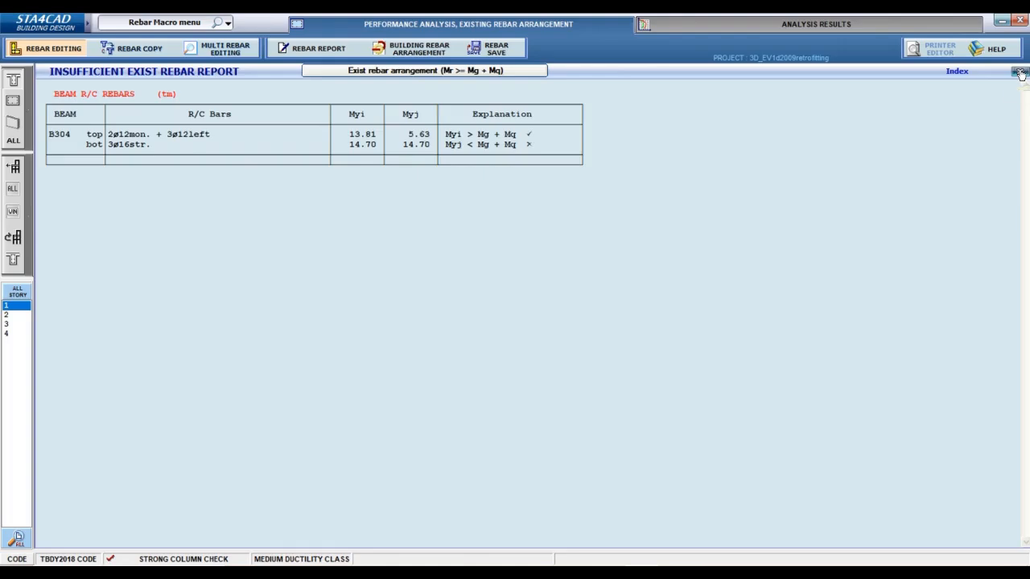
{"action": "left_click", "coordinate": [815, 23]}
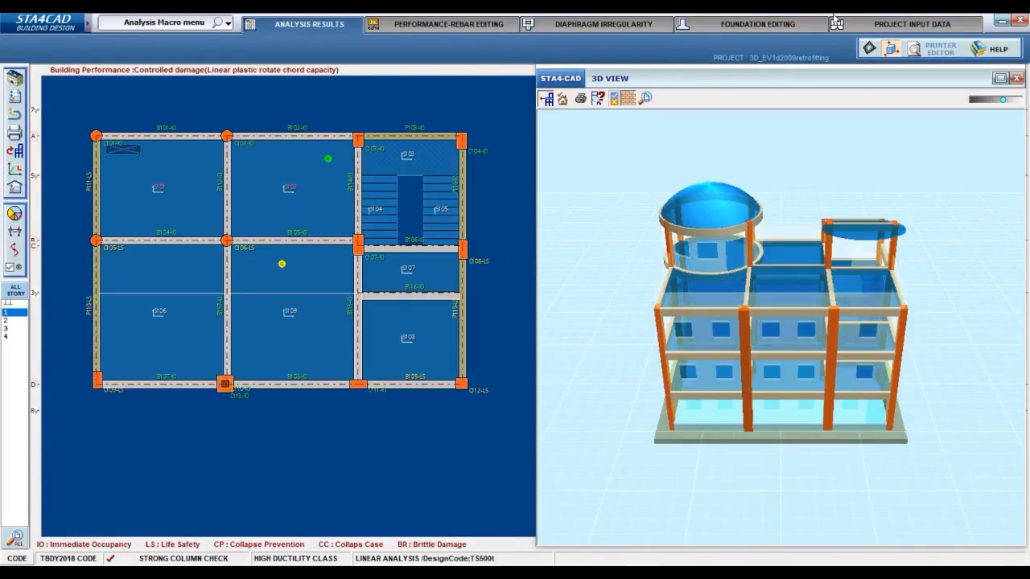
Return to the project input data and switch the static analysis to nonlinear with primary mode nonlinear seismic analysis.
{"action": "left_click", "coordinate": [881, 24]}
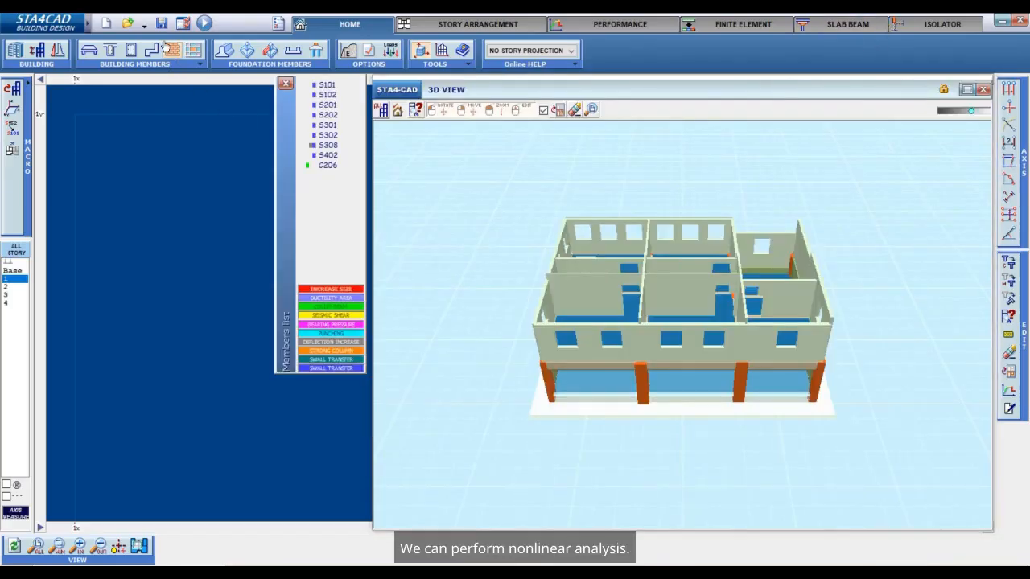
{"action": "left_click", "coordinate": [283, 82]}
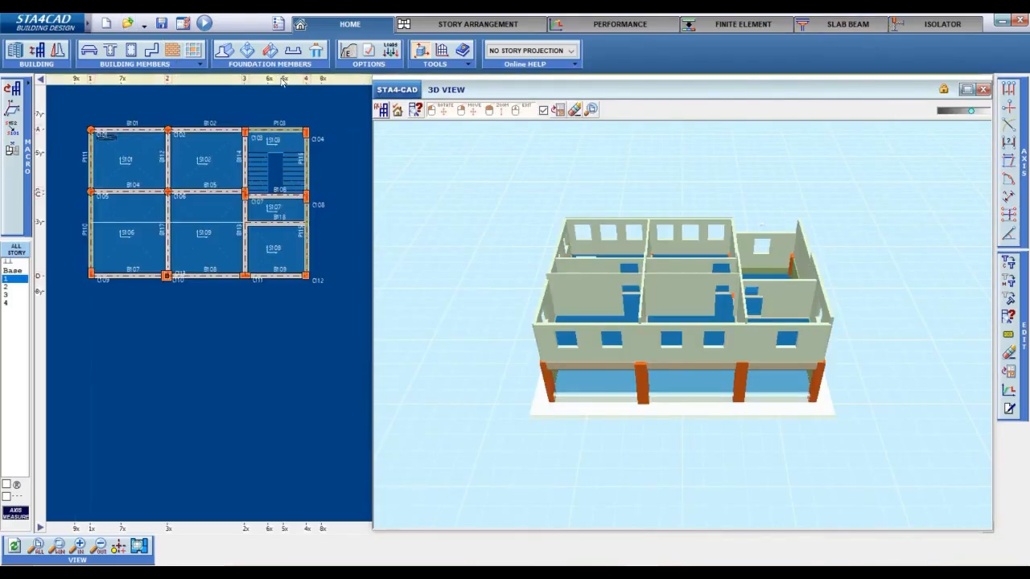
{"action": "left_click", "coordinate": [369, 50]}
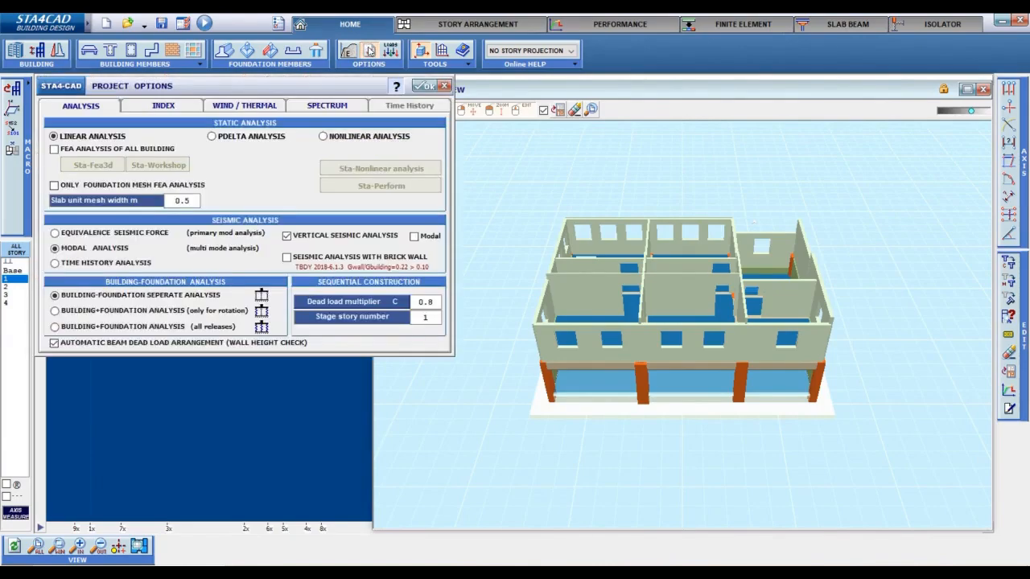
{"action": "left_click", "coordinate": [349, 137]}
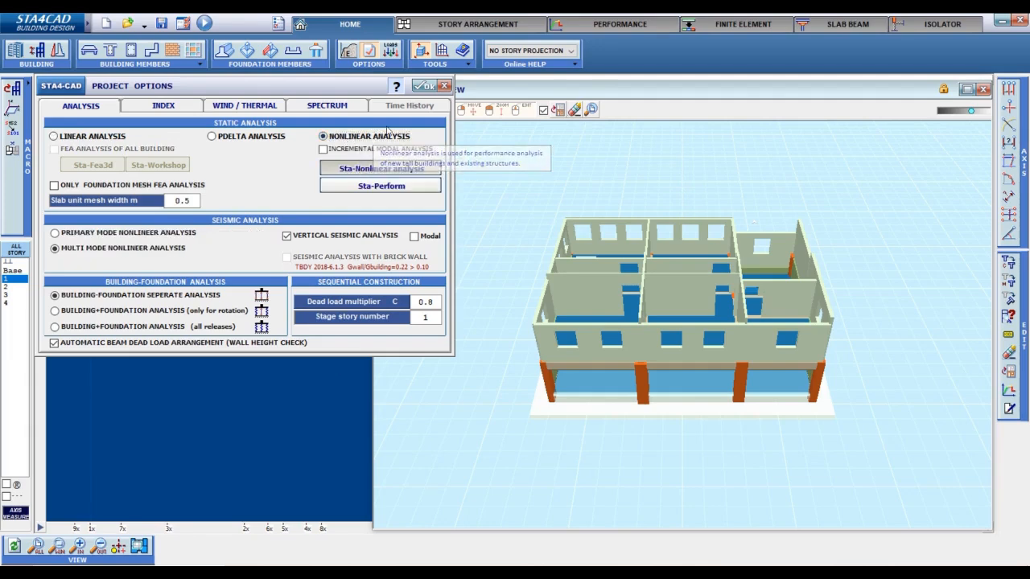
{"action": "left_click", "coordinate": [190, 234]}
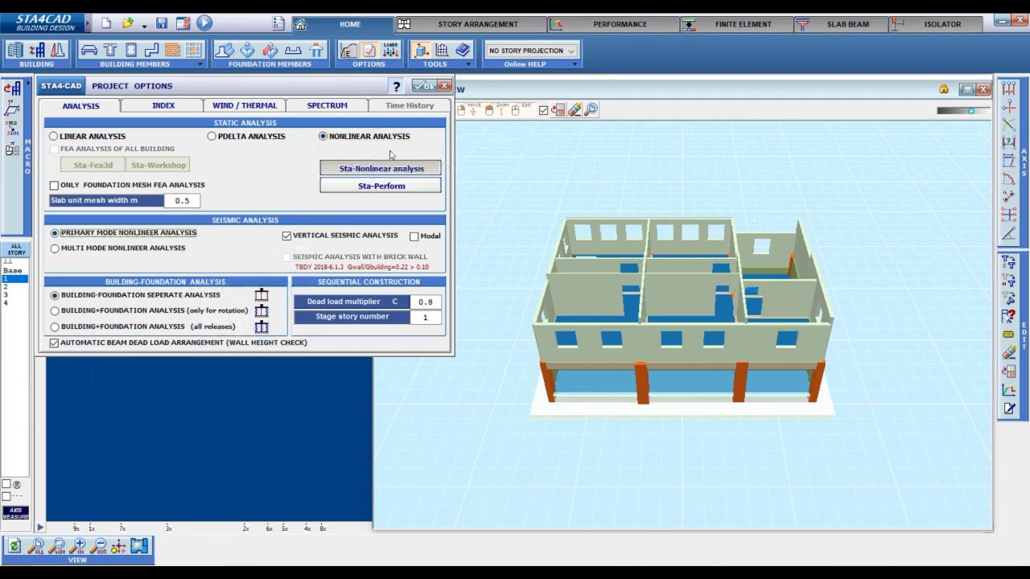
{"action": "left_click", "coordinate": [426, 87]}
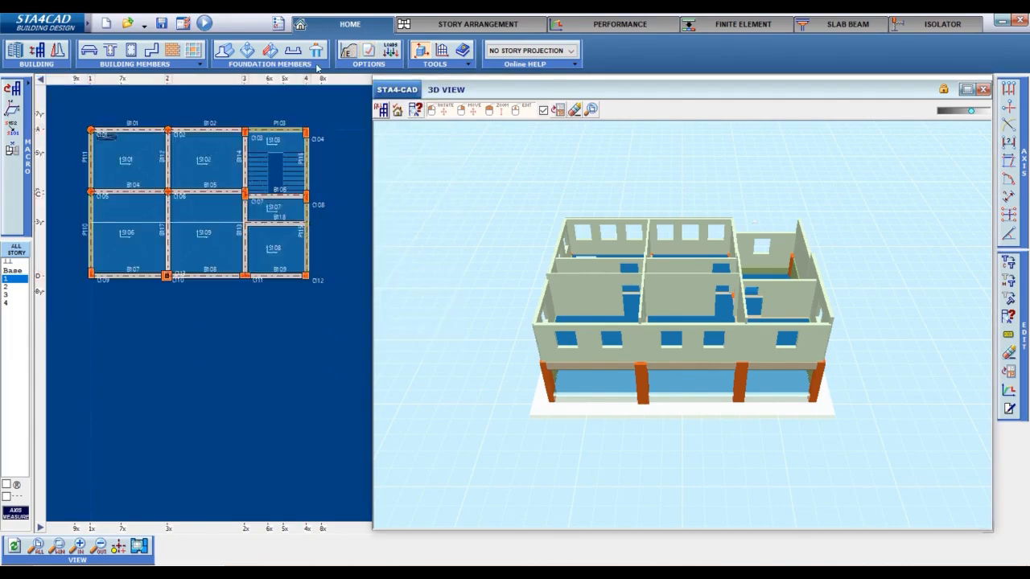
Save the project under the new name 3D_EV1d2009retrofittingnonlineer.
{"action": "left_click", "coordinate": [163, 24]}
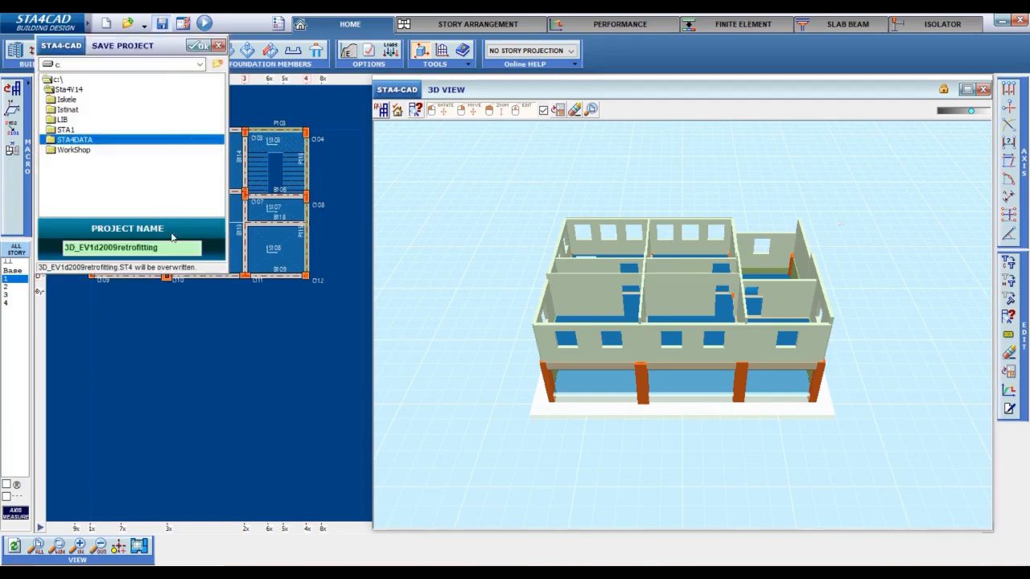
{"action": "left_click", "coordinate": [172, 247]}
{"action": "type", "text": "no"}
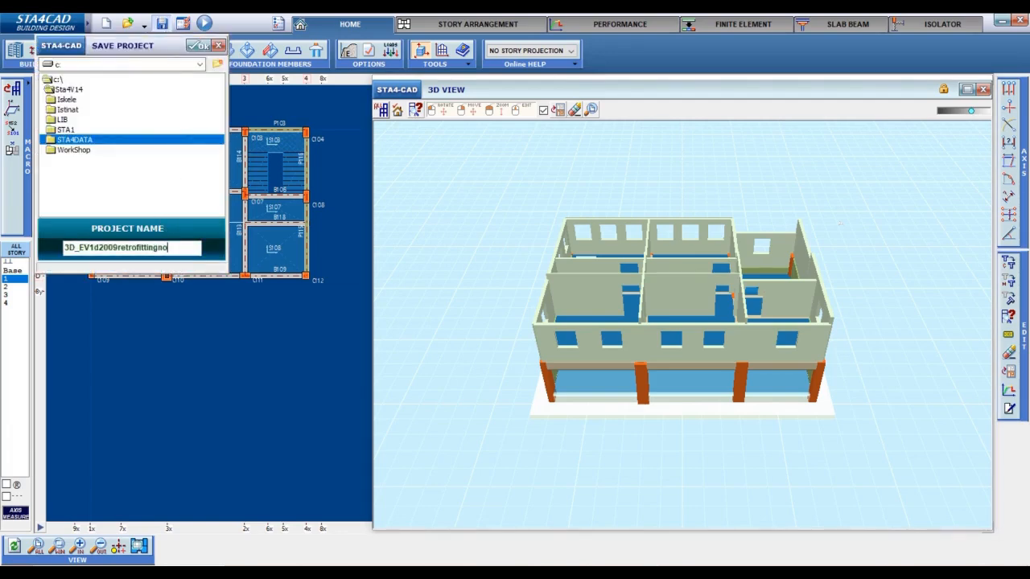
{"action": "type", "text": "nlineer"}
{"action": "left_click", "coordinate": [197, 46]}
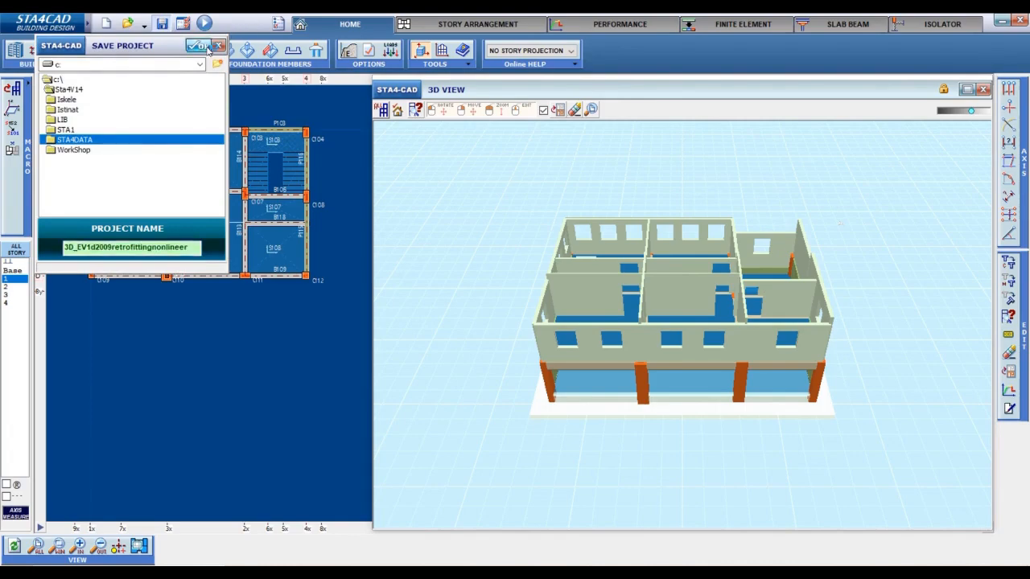
Set the structural behavior factor to 1 in the general building data and save over 3D_EV1d2009retrofittingnonlineer.
{"action": "left_click", "coordinate": [8, 63]}
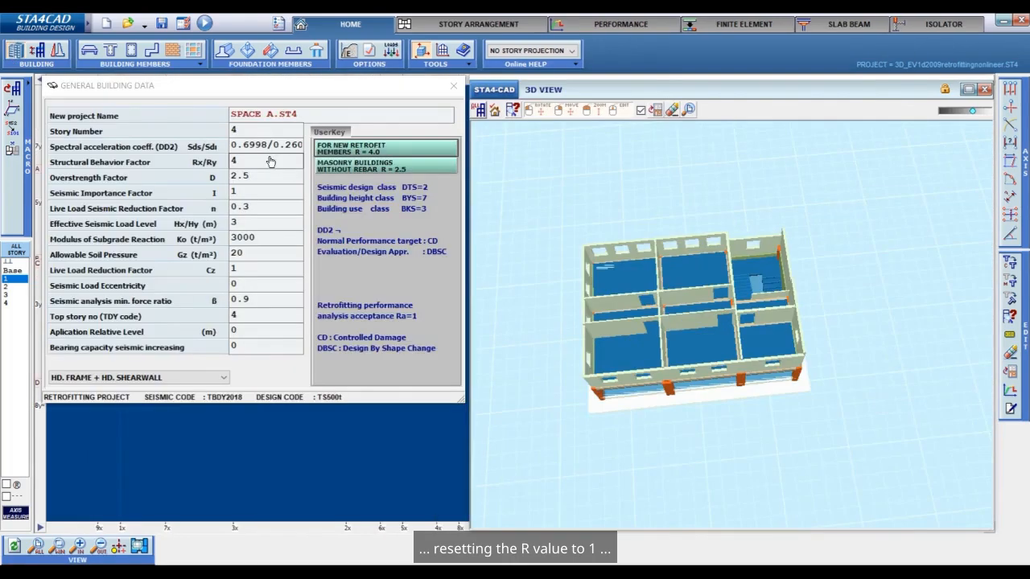
{"action": "left_click", "coordinate": [249, 163]}
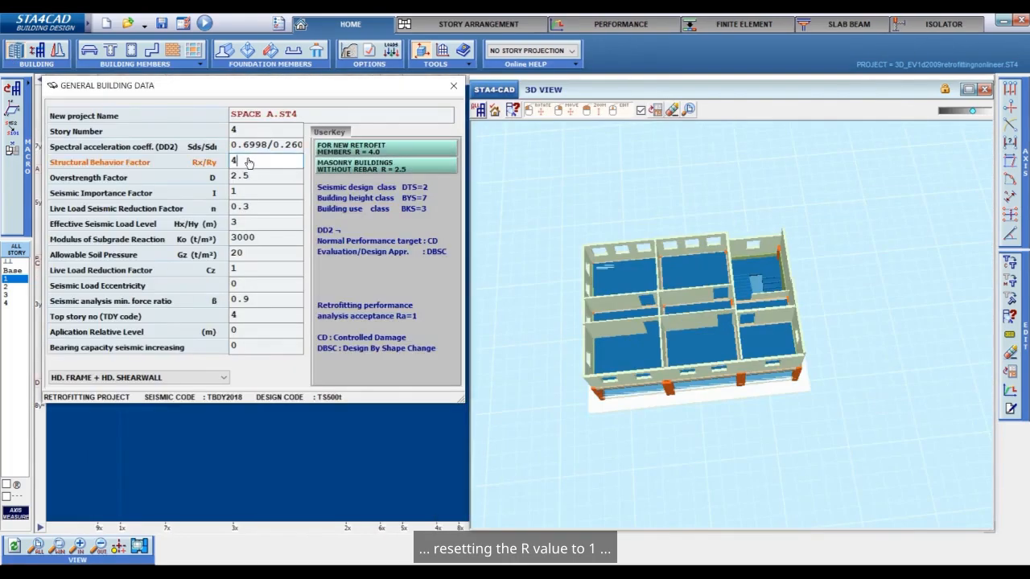
{"action": "type", "text": "1"}
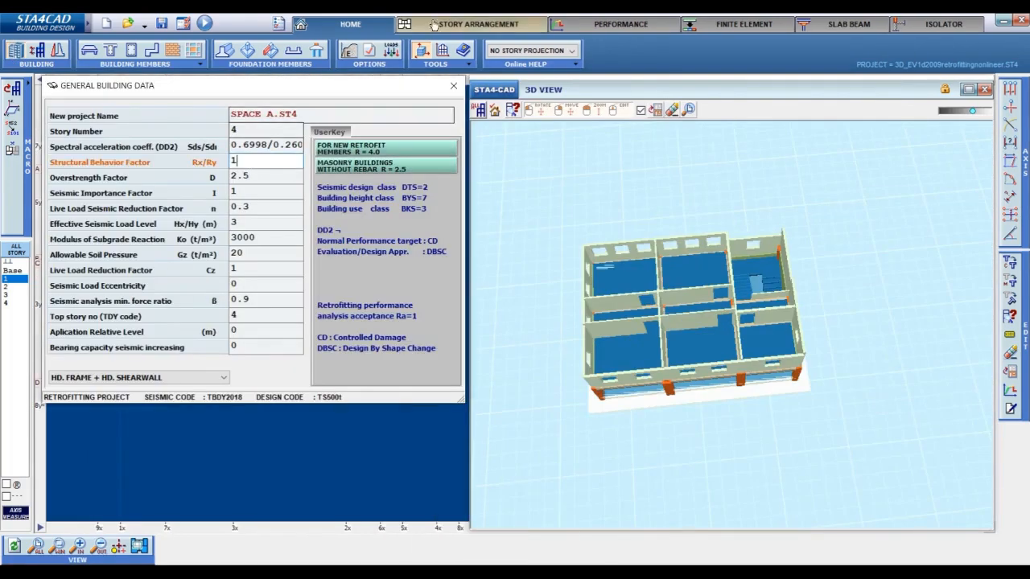
{"action": "left_click", "coordinate": [453, 86]}
{"action": "left_click", "coordinate": [162, 24]}
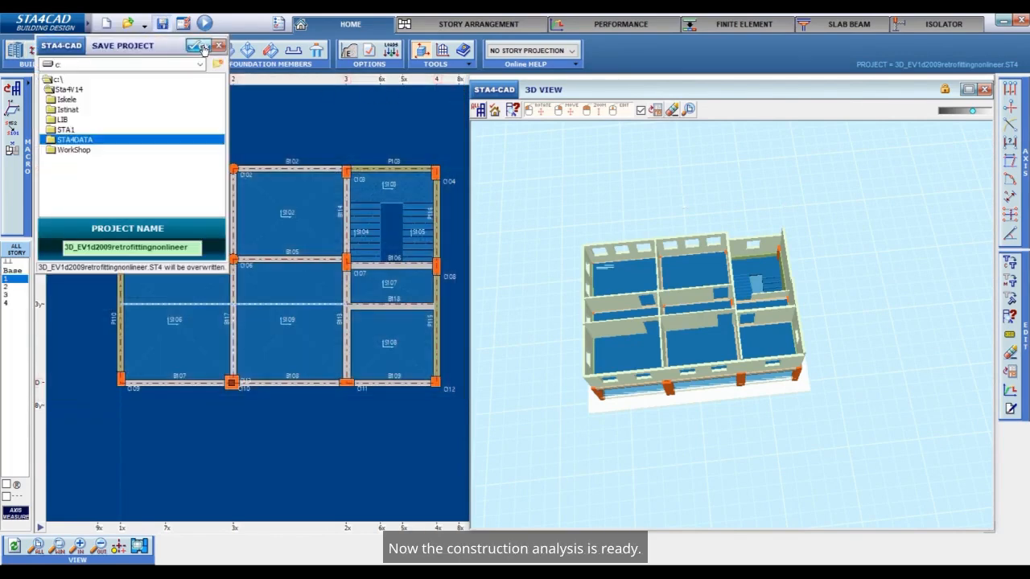
{"action": "left_click", "coordinate": [197, 45]}
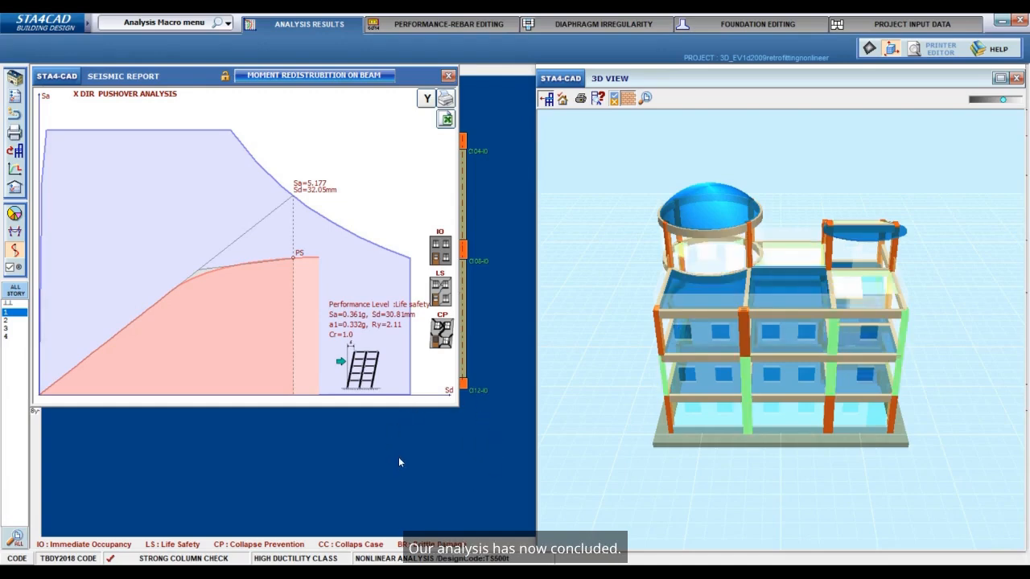
Check the single-mode criteria in the nonlinear plastic hinge performance report, and return to the project input data.
{"action": "left_click", "coordinate": [407, 230]}
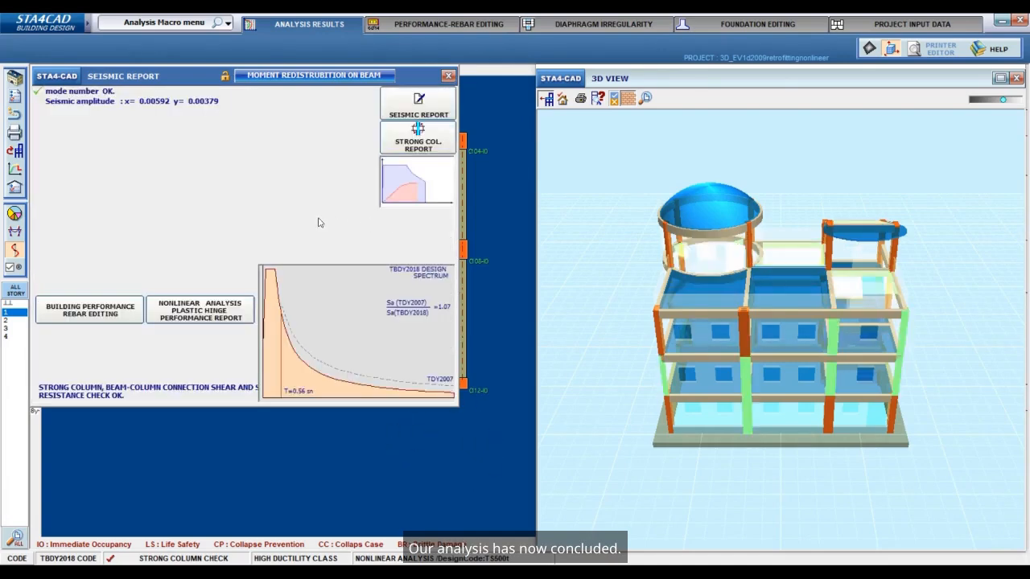
{"action": "left_click", "coordinate": [214, 318]}
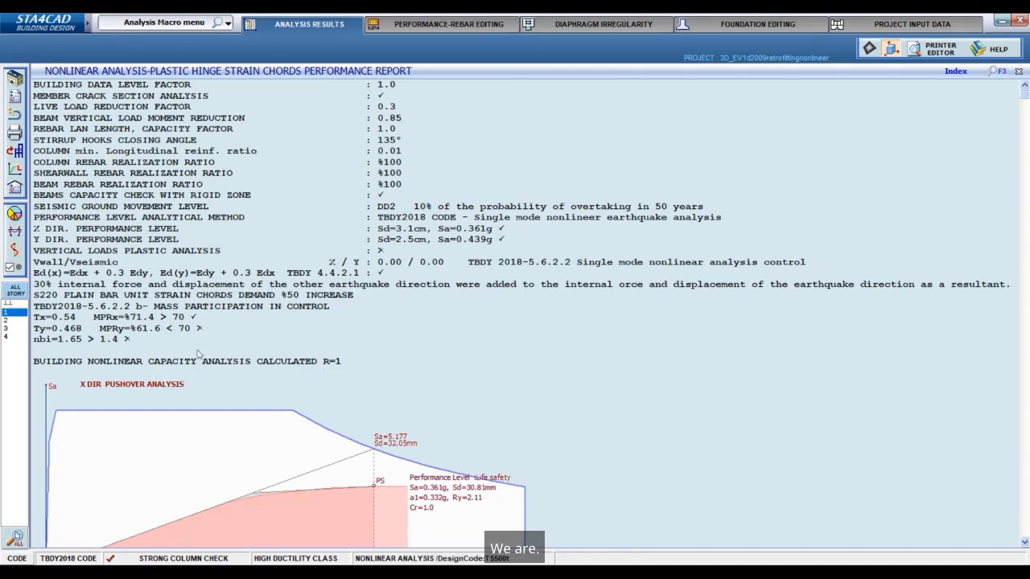
{"action": "left_click", "coordinate": [940, 29]}
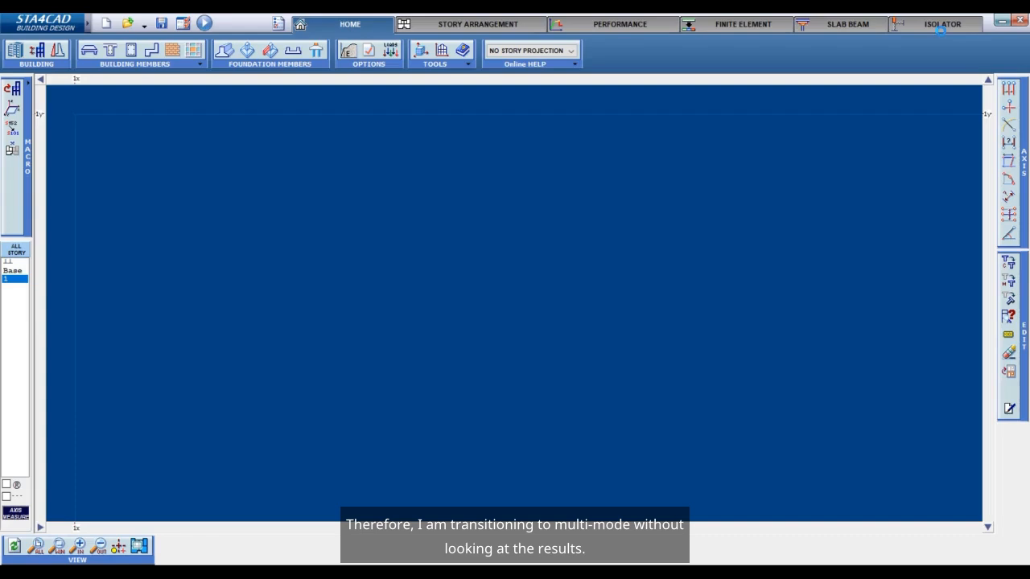
Return to the building model, close the members list and save the project under the new name 3D_EV1d2009retrofittingmultinonlineer.
{"action": "mouse_move", "coordinate": [641, 571]}
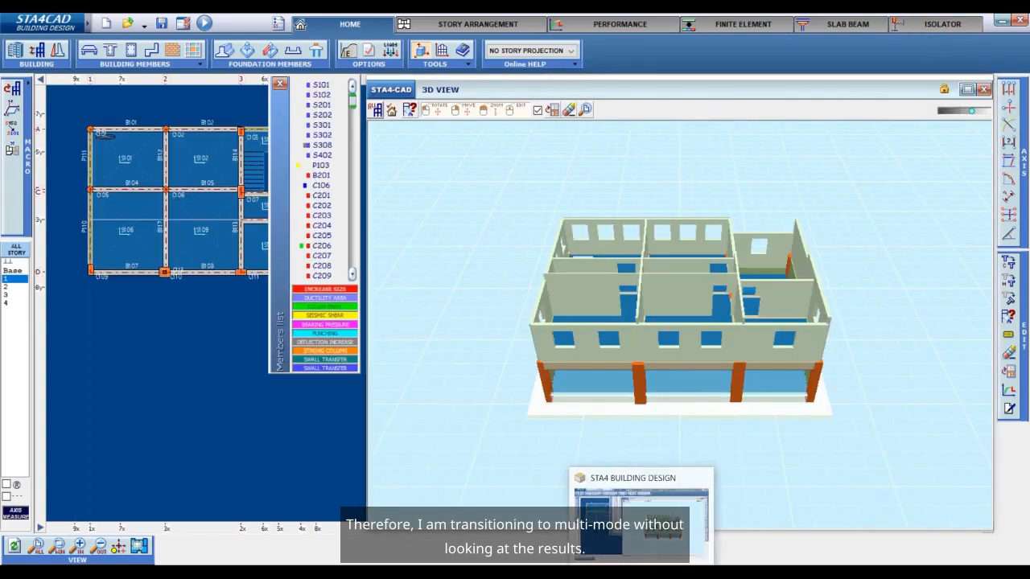
{"action": "left_click", "coordinate": [280, 84]}
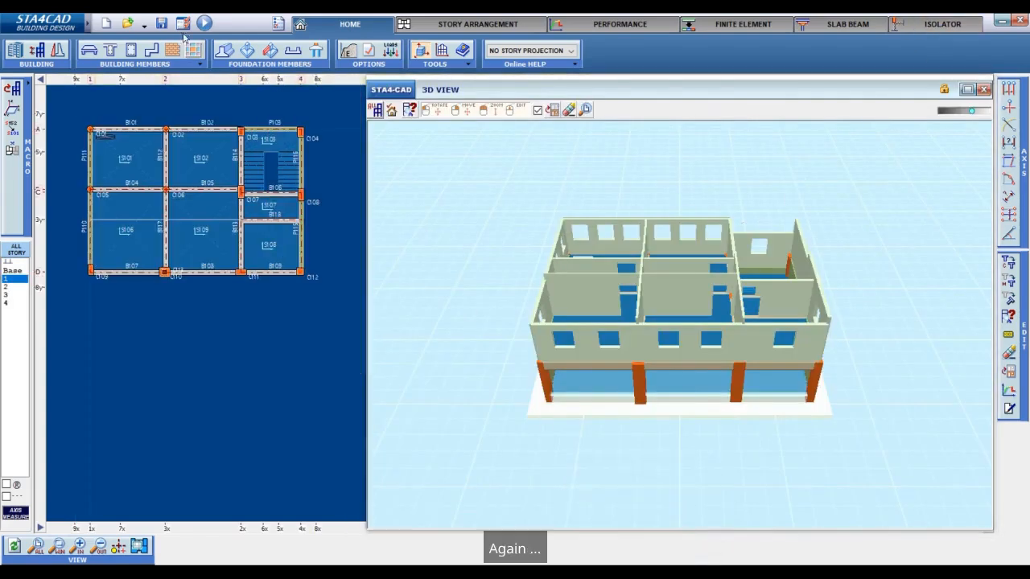
{"action": "left_click", "coordinate": [162, 23]}
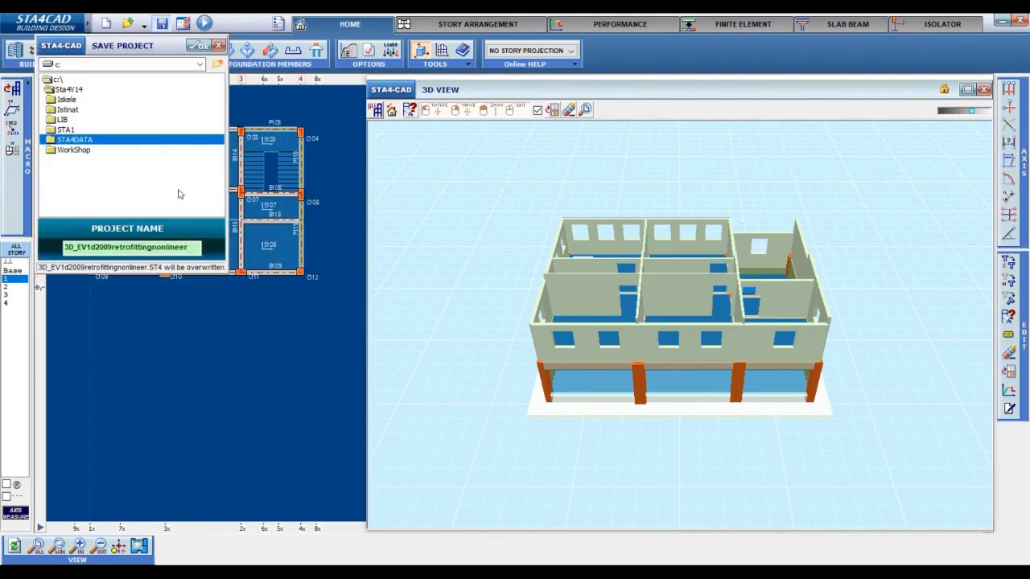
{"action": "left_click", "coordinate": [152, 247]}
{"action": "type", "text": "multi"}
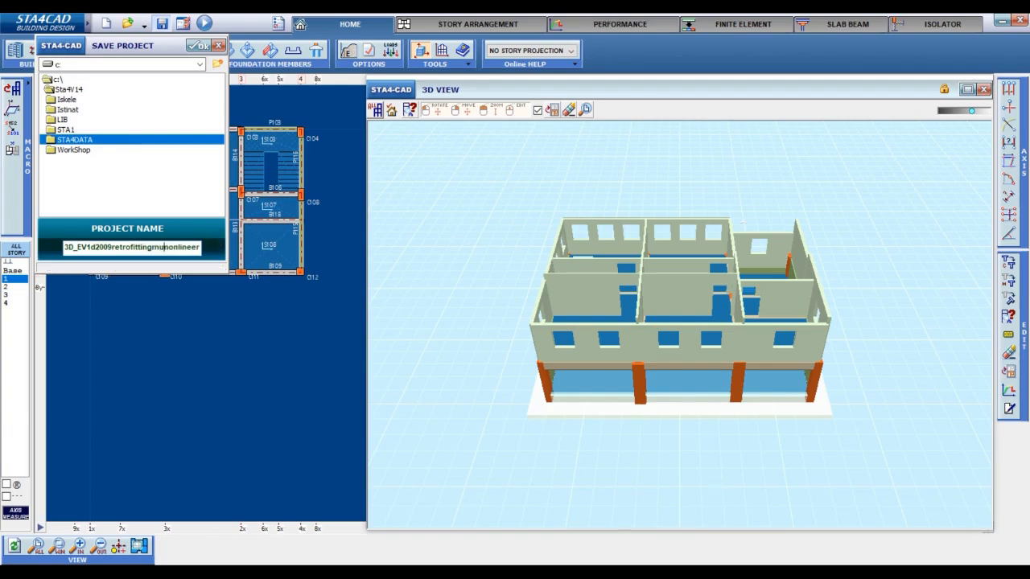
{"action": "left_click", "coordinate": [198, 45]}
Set the seismic analysis to multi mode nonlinear analysis in the project options and save over 3D_EV1d2009retrofittingmultinonlineer.
{"action": "left_click", "coordinate": [368, 54]}
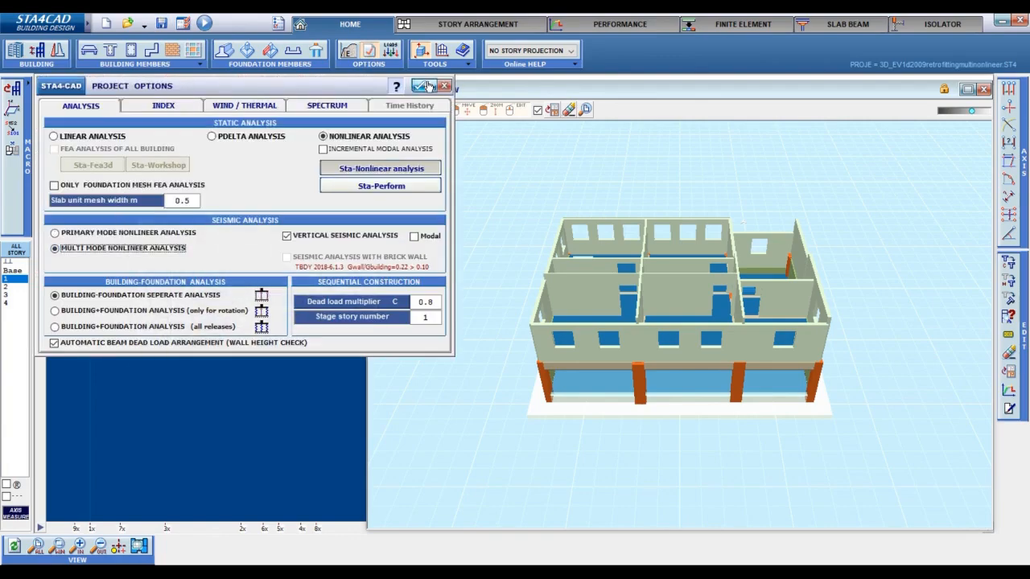
{"action": "left_click", "coordinate": [428, 86]}
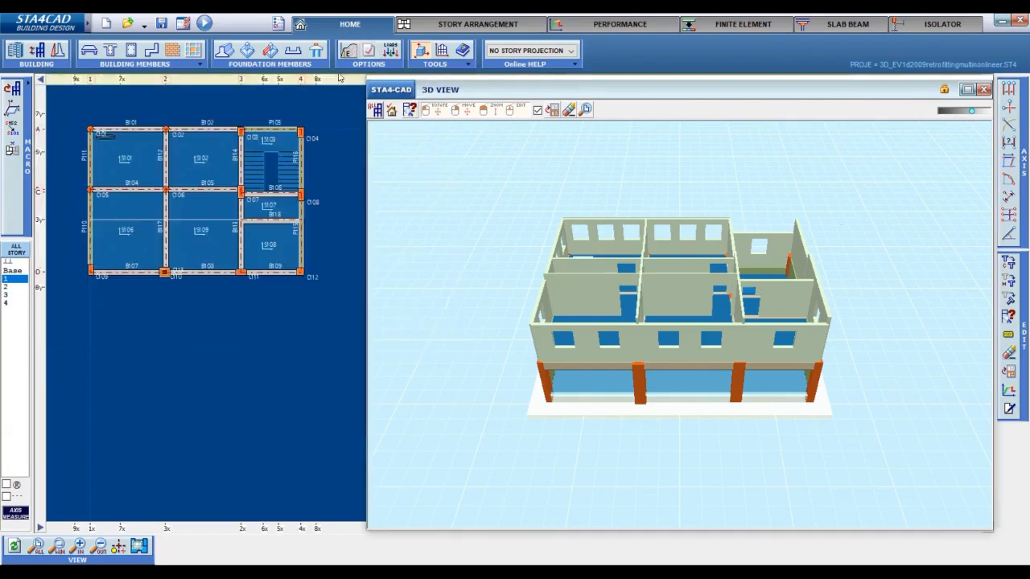
{"action": "left_click", "coordinate": [162, 24]}
{"action": "left_click", "coordinate": [198, 46]}
Run the building analysis and review the building performance results in the nonlinear plastic hinge performance report.
{"action": "left_click", "coordinate": [204, 24]}
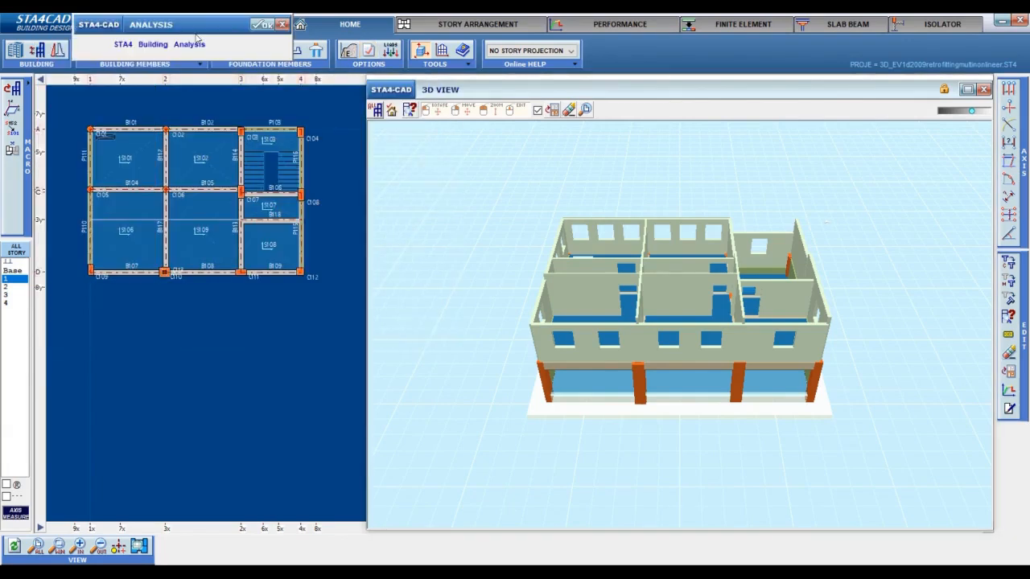
{"action": "left_click", "coordinate": [261, 26]}
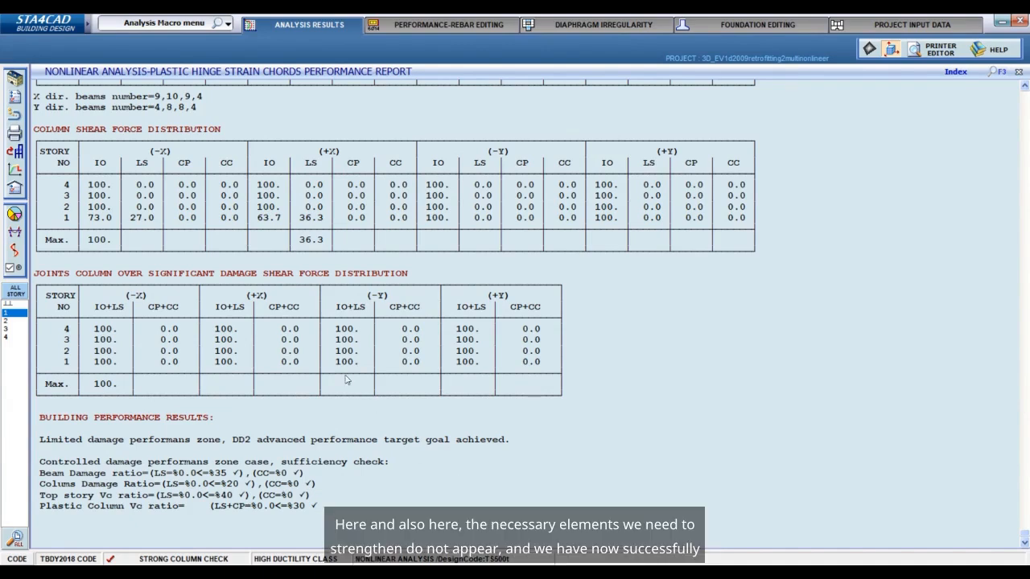
{"action": "scroll", "coordinate": [345, 380], "scroll_direction": "up", "scroll_amount": 5}
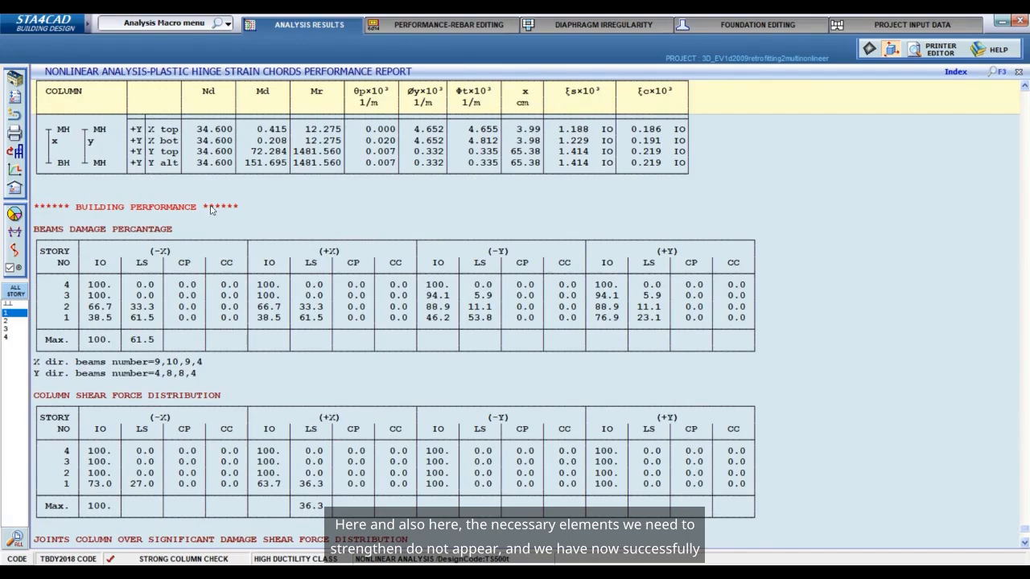
{"action": "scroll", "coordinate": [212, 209], "scroll_direction": "down", "scroll_amount": 5}
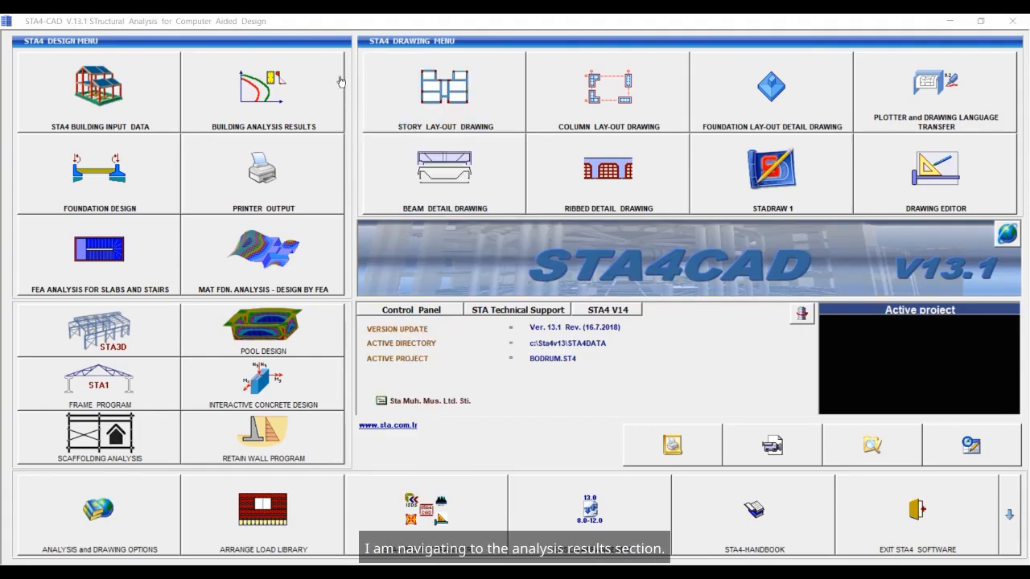
In the STA4-CAD V13.1 analysis results of BODRUM, copy the design rebar as existing rebar for the new E1 members and close the results.
{"action": "left_click", "coordinate": [298, 86]}
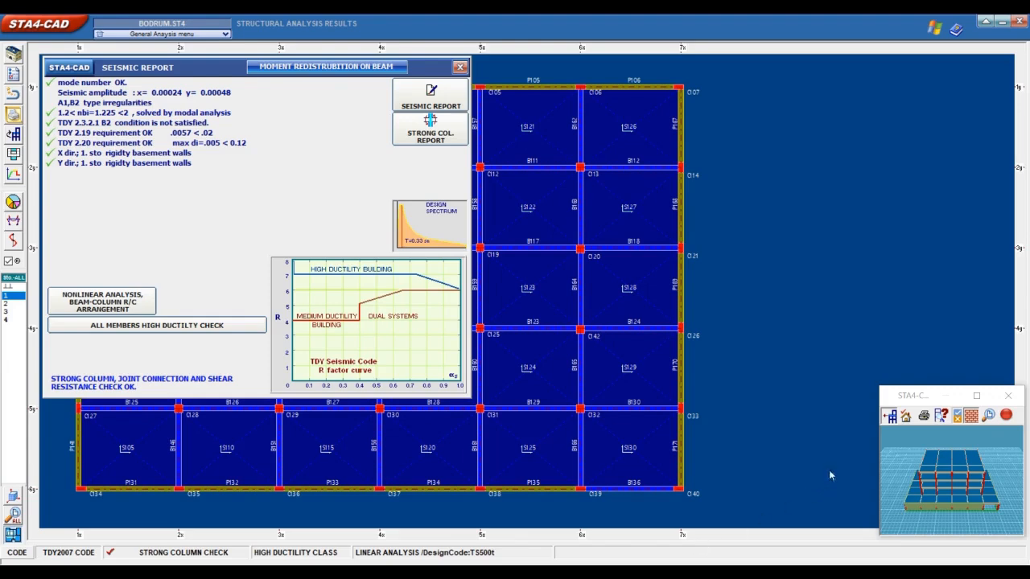
{"action": "left_click", "coordinate": [143, 303]}
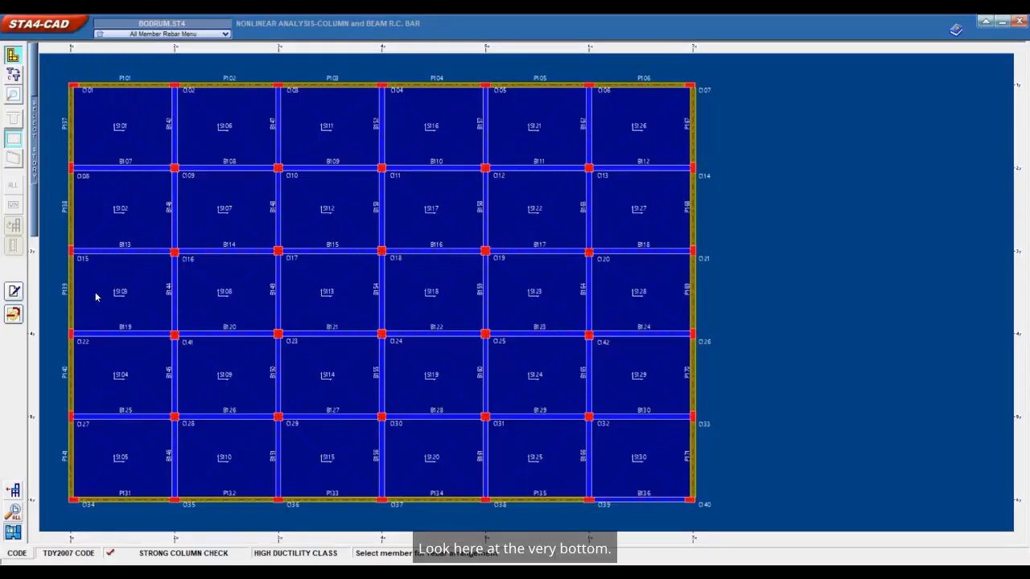
{"action": "left_click", "coordinate": [14, 315]}
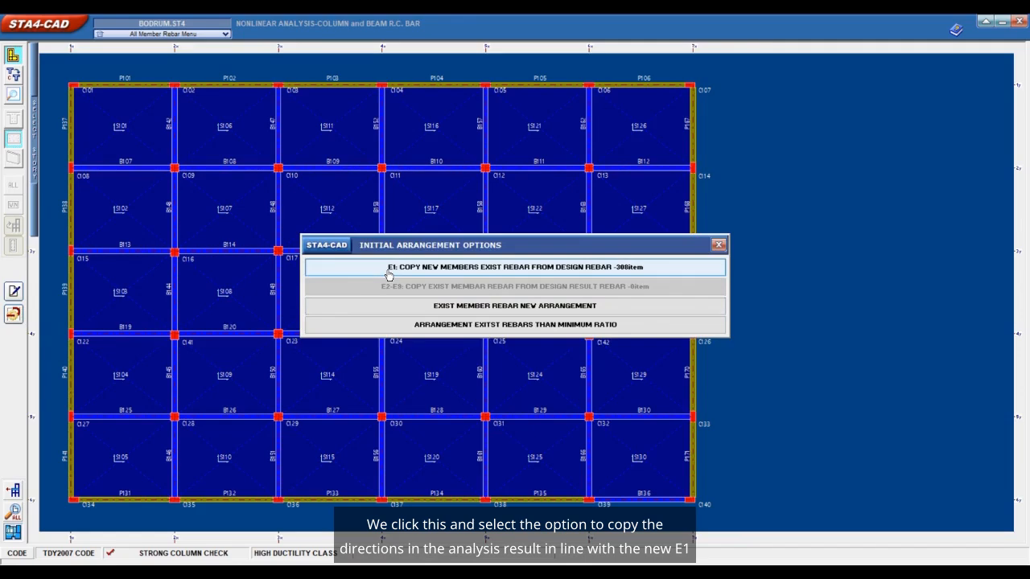
{"action": "left_click", "coordinate": [388, 274]}
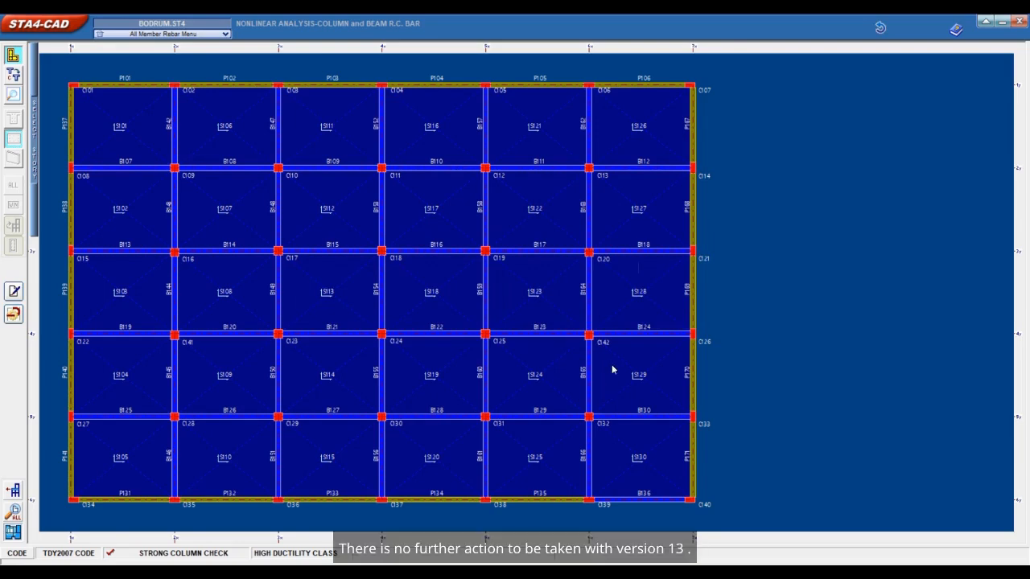
{"action": "left_click", "coordinate": [1018, 28]}
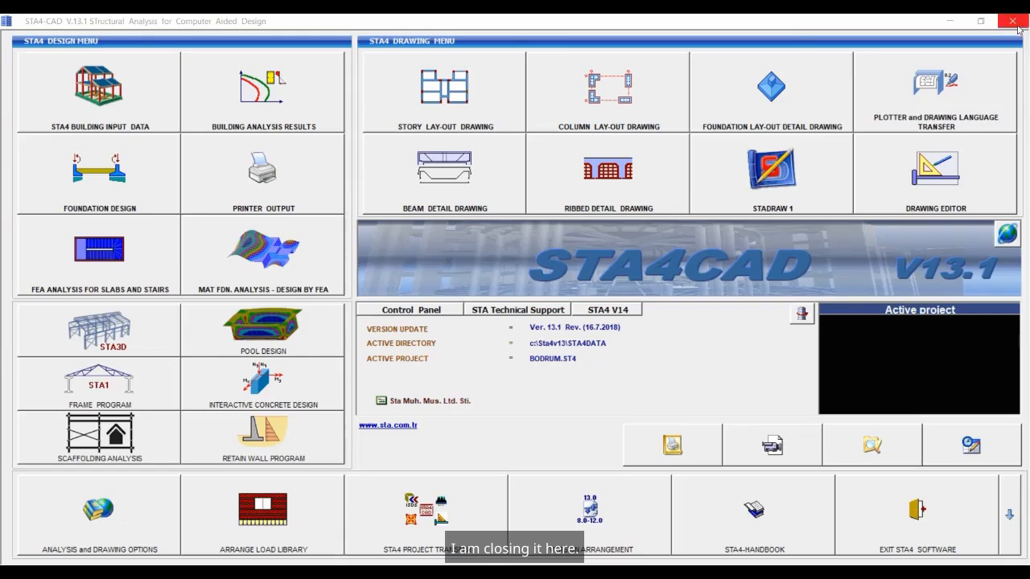
Switch to STA4-CAD V14.1 and open the project BODRUM.ST4 from the Sta4v13\STA4DATA folder in the building input data.
{"action": "left_click", "coordinate": [589, 553]}
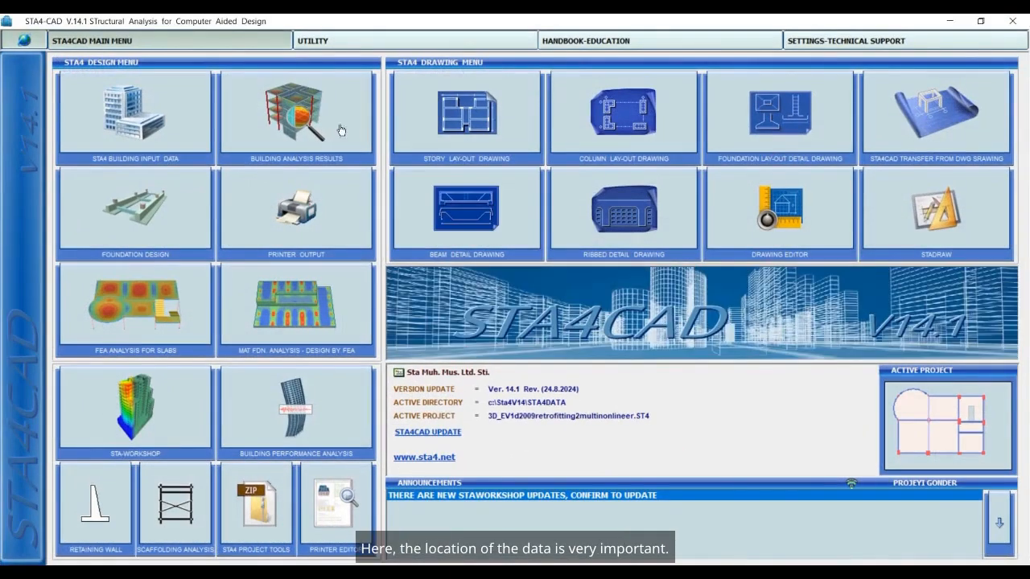
{"action": "left_click", "coordinate": [166, 106]}
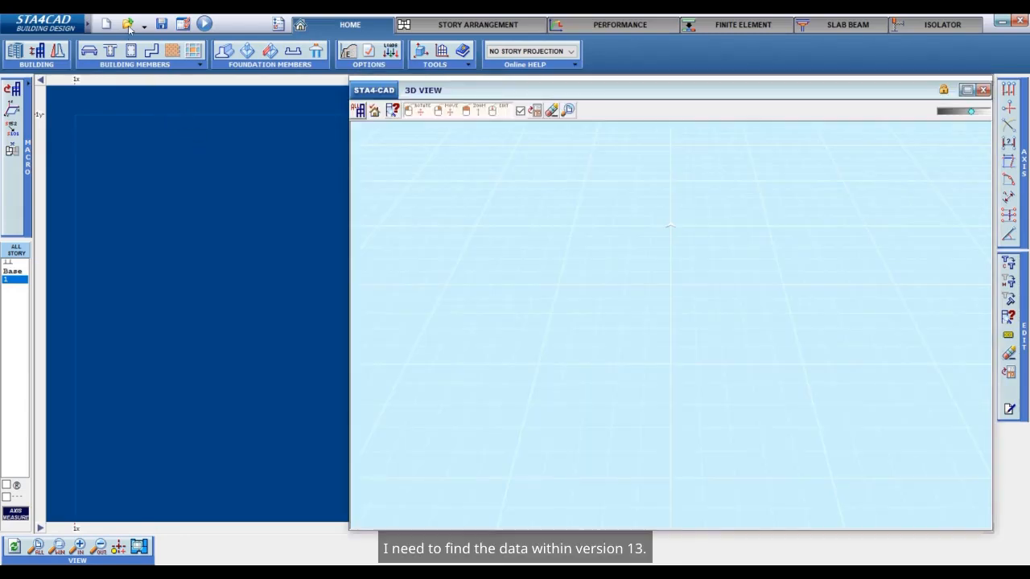
{"action": "left_click", "coordinate": [128, 24]}
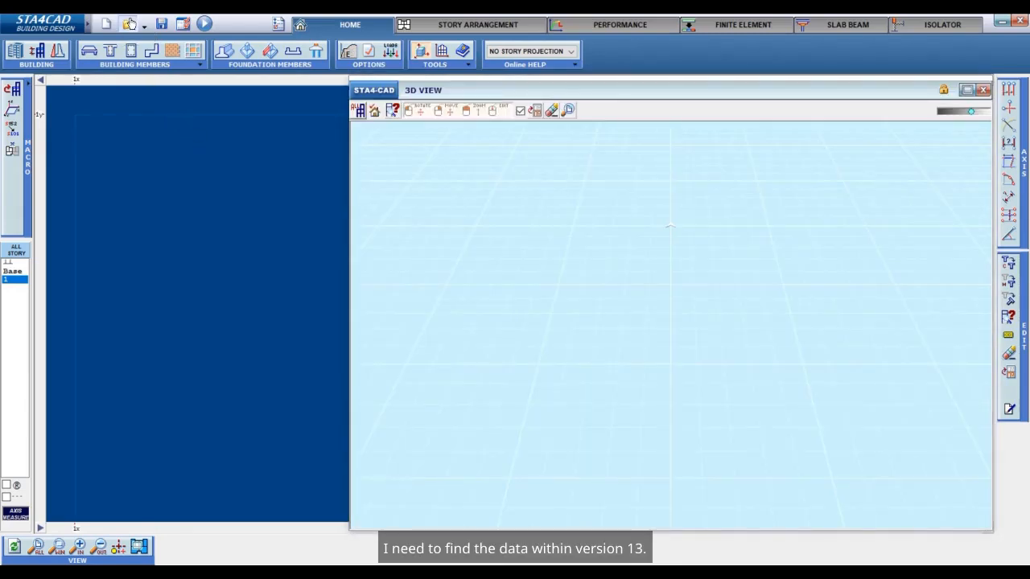
{"action": "left_click", "coordinate": [110, 85]}
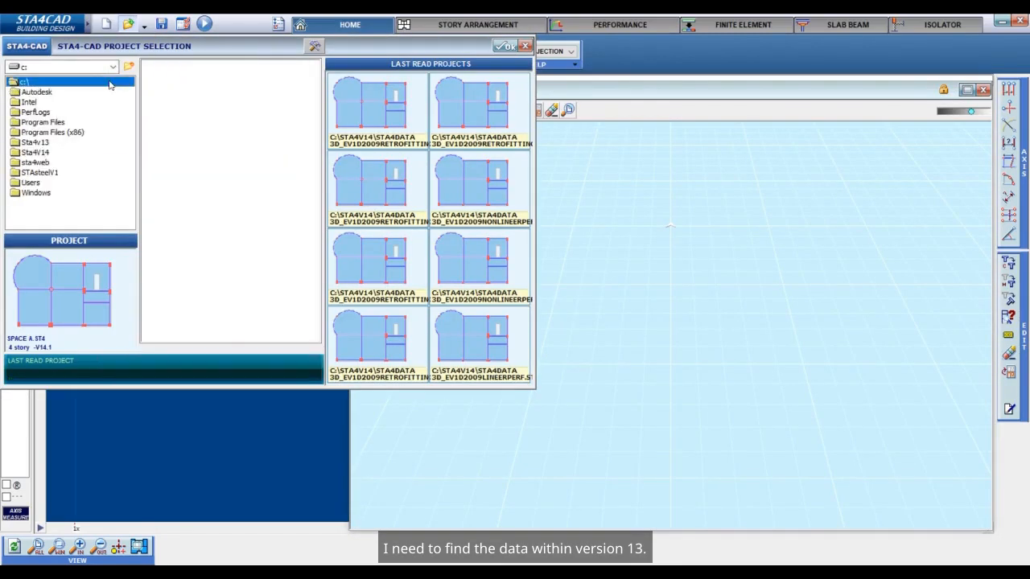
{"action": "left_click", "coordinate": [66, 143]}
{"action": "double_click", "coordinate": [66, 142]}
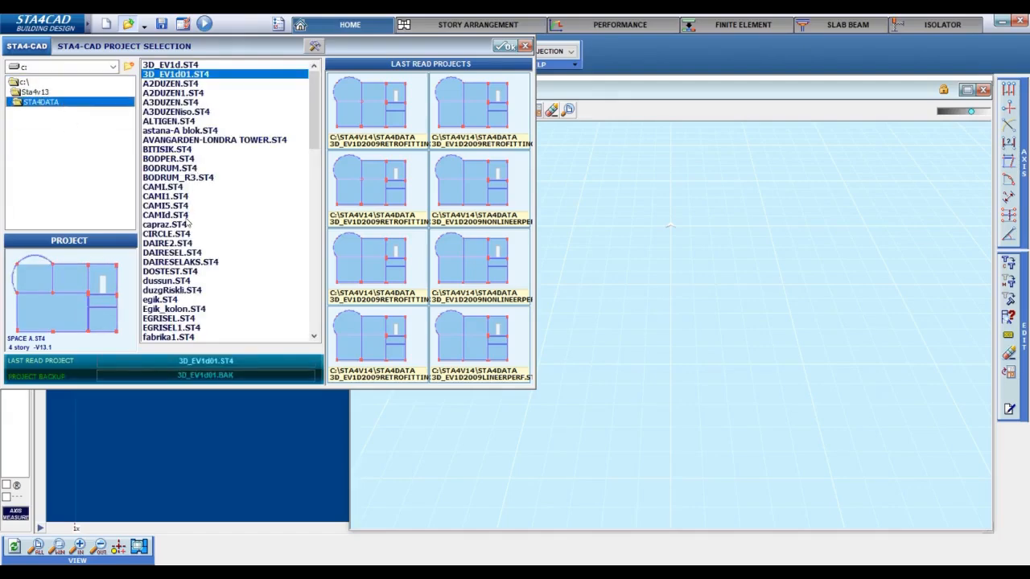
{"action": "left_click", "coordinate": [183, 170]}
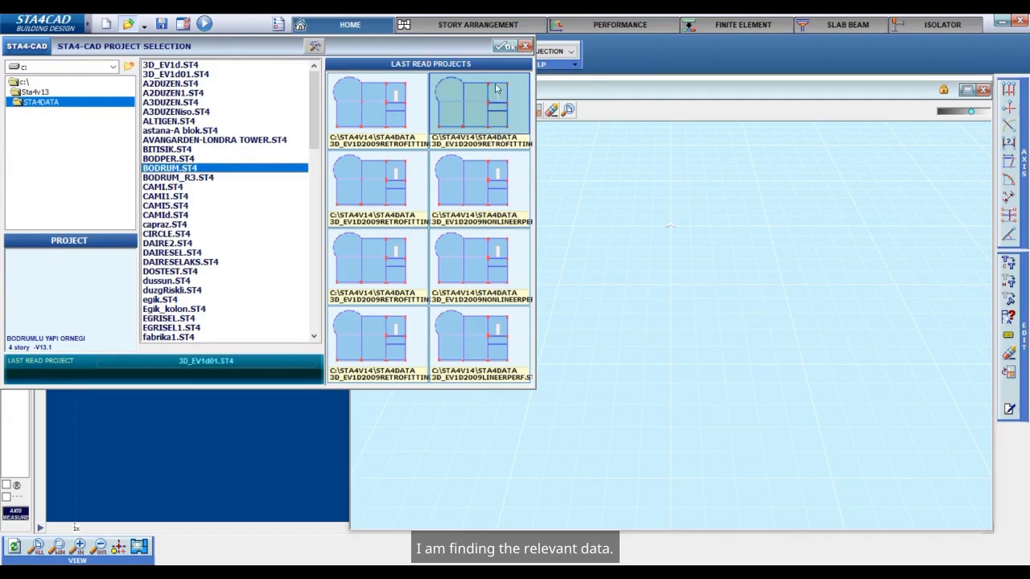
{"action": "left_click", "coordinate": [505, 46]}
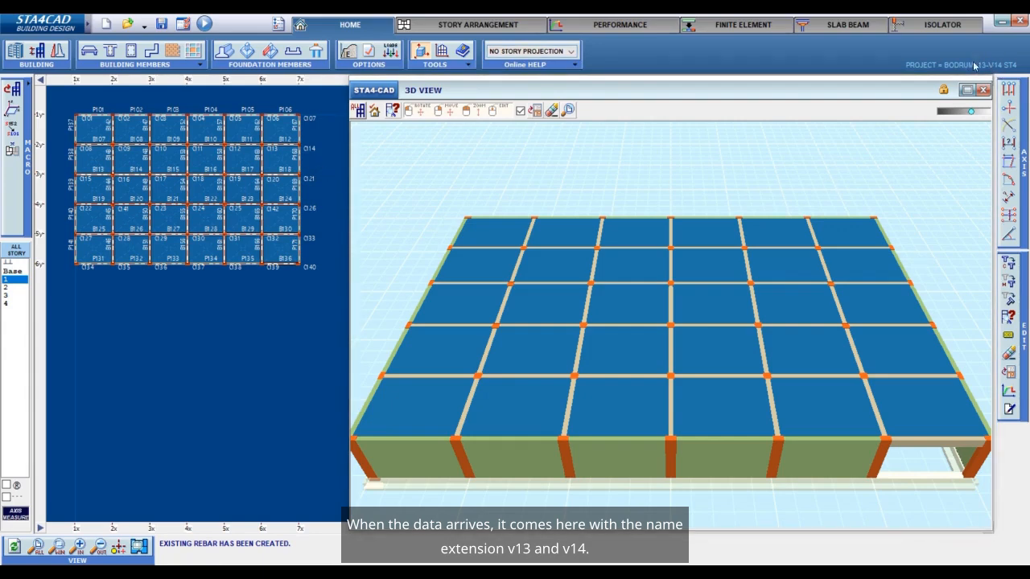
Save the converted project under the new name BODRUMExample.
{"action": "left_click", "coordinate": [180, 23]}
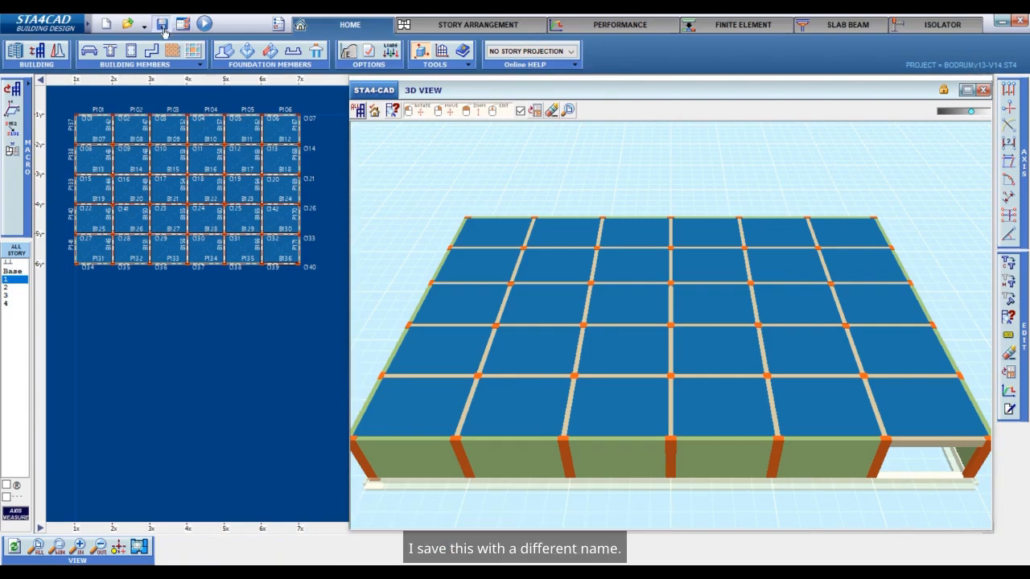
{"action": "left_click", "coordinate": [148, 247]}
{"action": "key", "text": "BackSpace"}
{"action": "key", "text": "BackSpace"}
{"action": "key", "text": "BackSpace"}
{"action": "key", "text": "BackSpace"}
{"action": "key", "text": "BackSpace"}
{"action": "key", "text": "BackSpace"}
{"action": "key", "text": "BackSpace"}
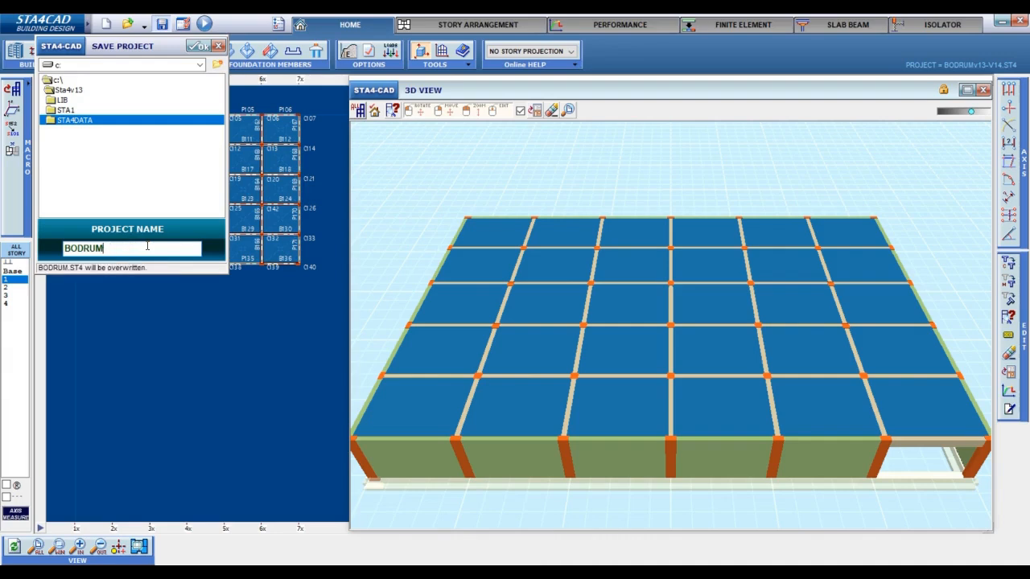
{"action": "type", "text": "Example"}
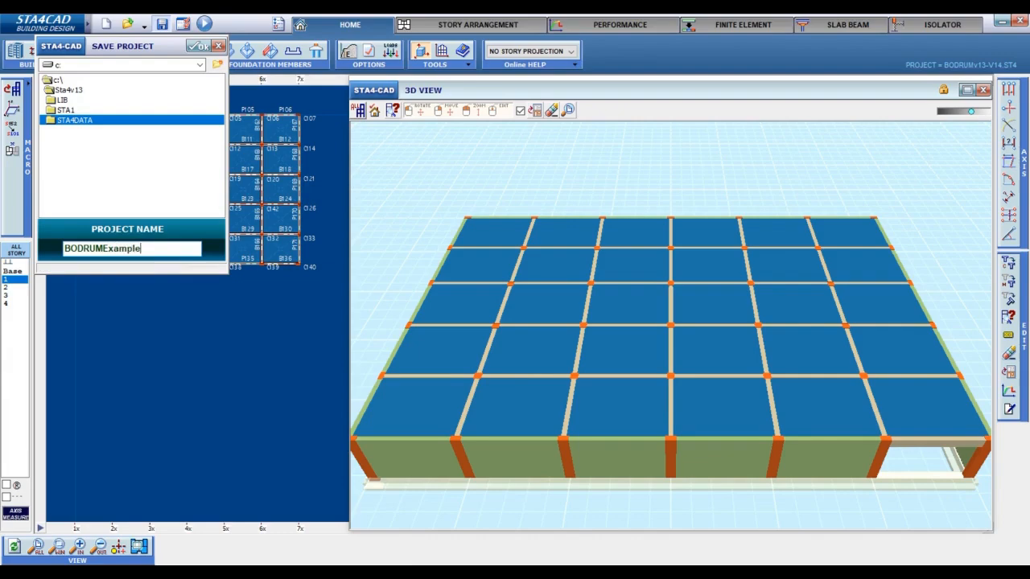
{"action": "left_click", "coordinate": [196, 46]}
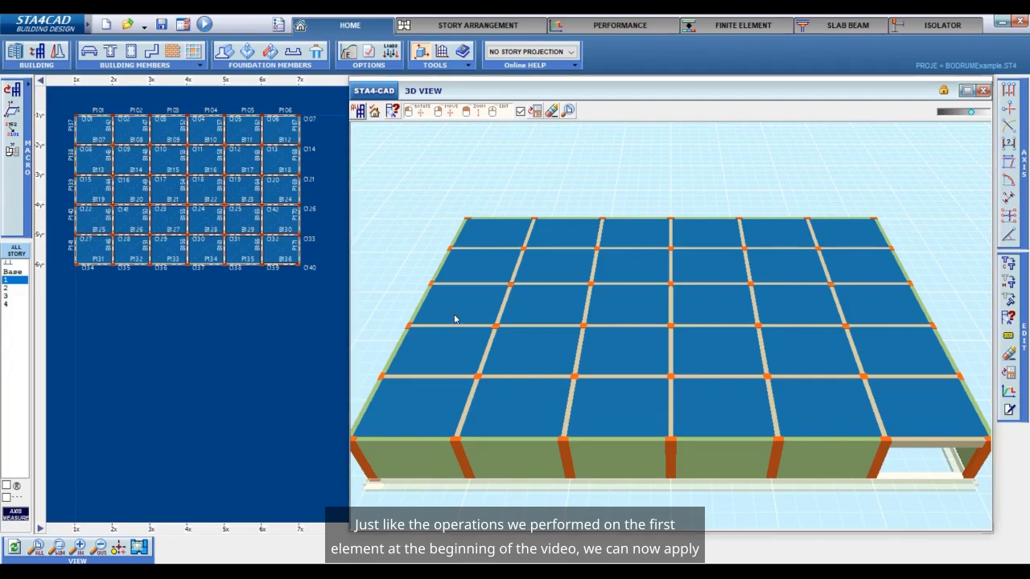
Show all stories of the building in the 3D view.
{"action": "scroll", "coordinate": [573, 349], "scroll_direction": "up", "scroll_amount": 4}
{"action": "scroll", "coordinate": [573, 349], "scroll_direction": "down", "scroll_amount": 4}
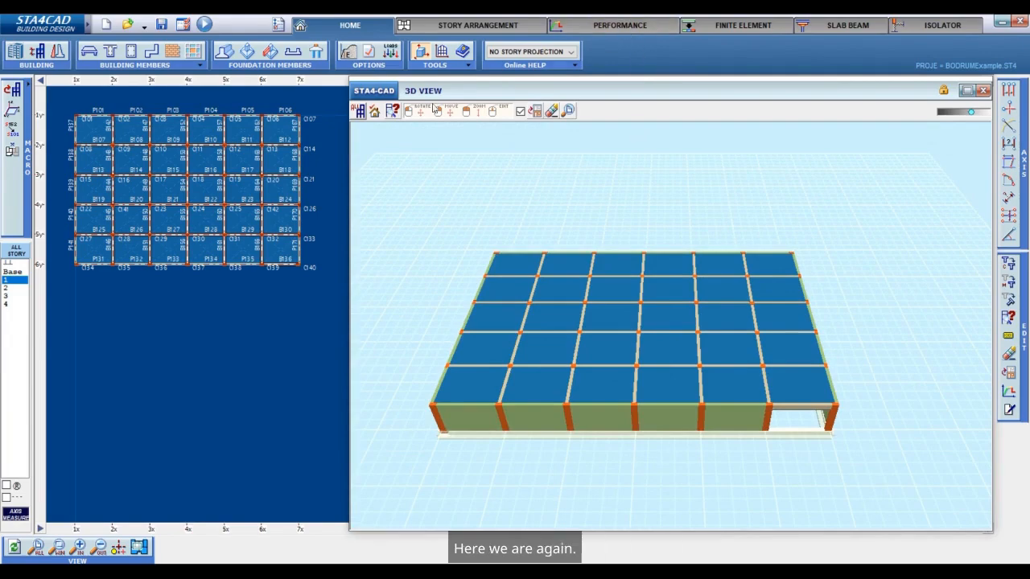
{"action": "left_click", "coordinate": [352, 117]}
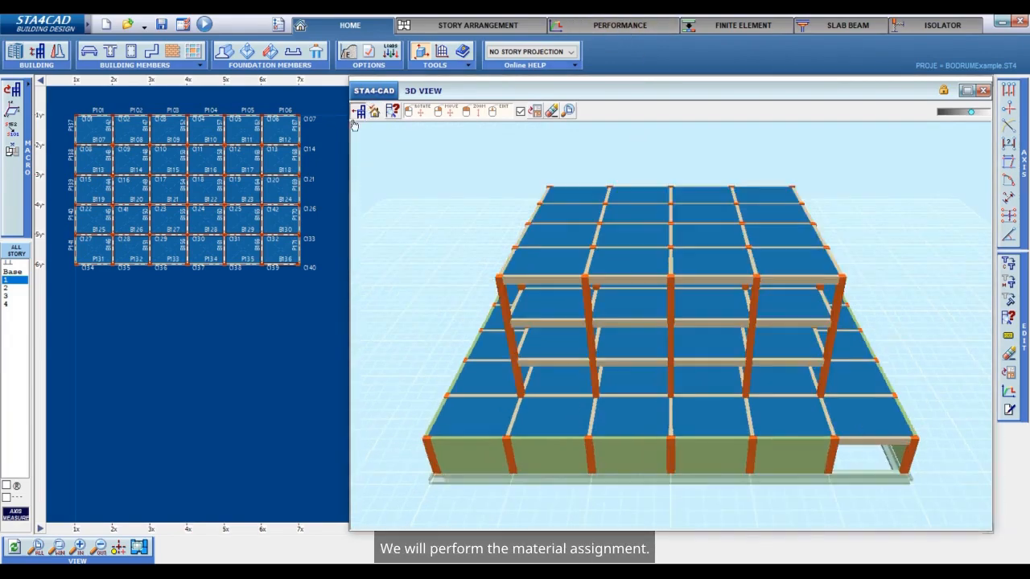
Set the concrete strength of the existing-member material class E2 to 200 in the performance settings.
{"action": "left_click", "coordinate": [638, 27]}
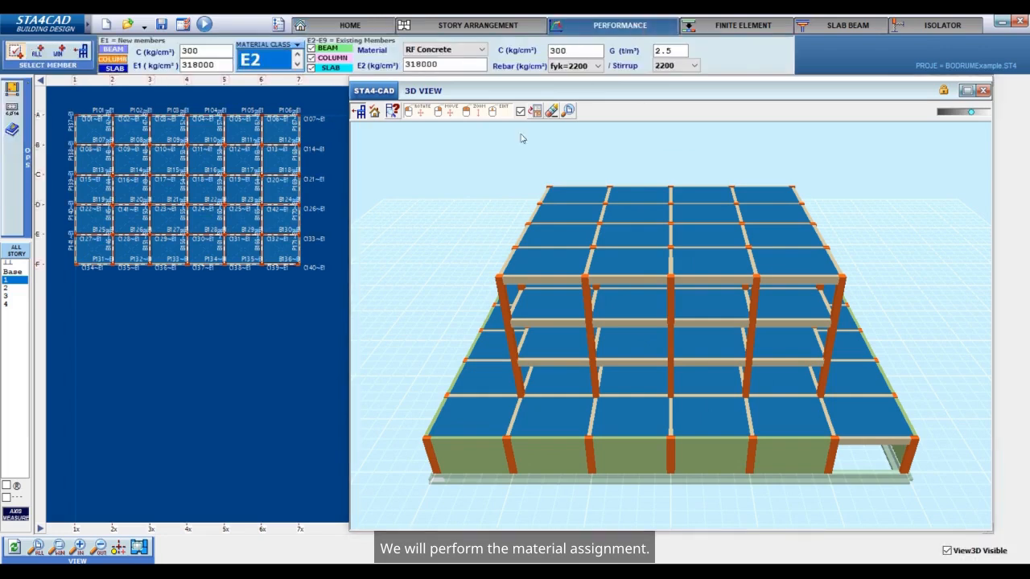
{"action": "left_click", "coordinate": [578, 51]}
{"action": "key", "text": "BackSpace"}
{"action": "key", "text": "BackSpace"}
{"action": "key", "text": "BackSpace"}
{"action": "type", "text": "200"}
Set the E2 rebar and stirrup strengths to 4200 and assign material class E2 to all members of the whole building.
{"action": "left_click", "coordinate": [574, 65]}
{"action": "left_click", "coordinate": [567, 87]}
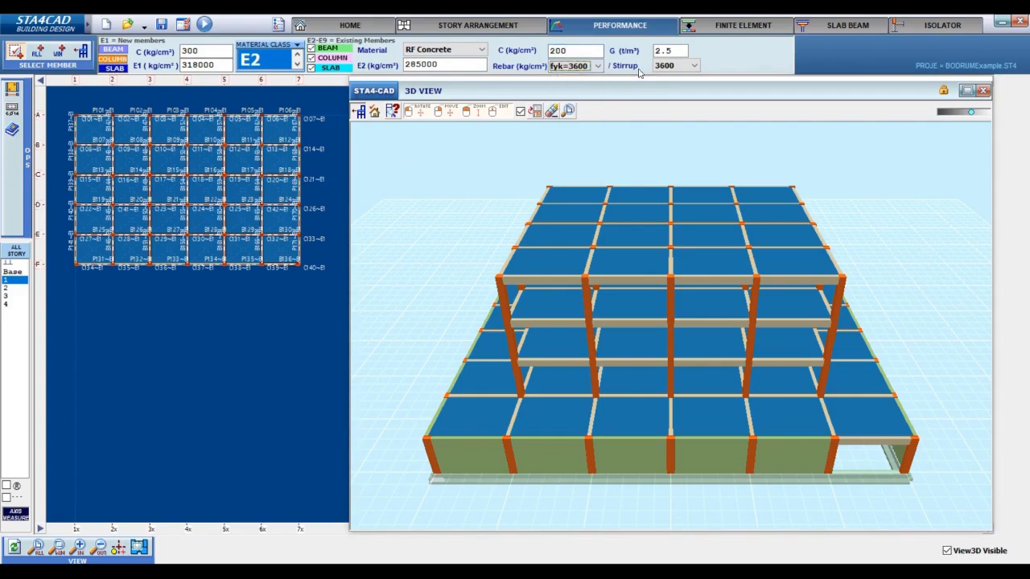
{"action": "left_click", "coordinate": [598, 66]}
{"action": "left_click", "coordinate": [585, 99]}
{"action": "left_click", "coordinate": [665, 66]}
{"action": "left_click", "coordinate": [665, 70]}
{"action": "left_click", "coordinate": [82, 53]}
{"action": "left_click_drag", "start_coordinate": [62, 94], "coordinate": [354, 315]}
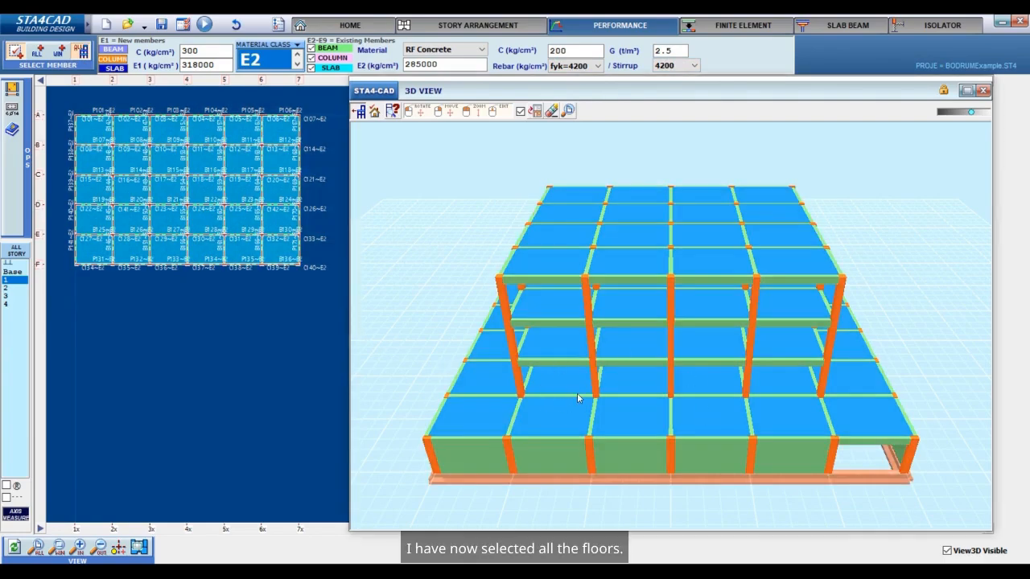
Leave the material assignment and check the seismic code selection in the project global options.
{"action": "left_click", "coordinate": [363, 27]}
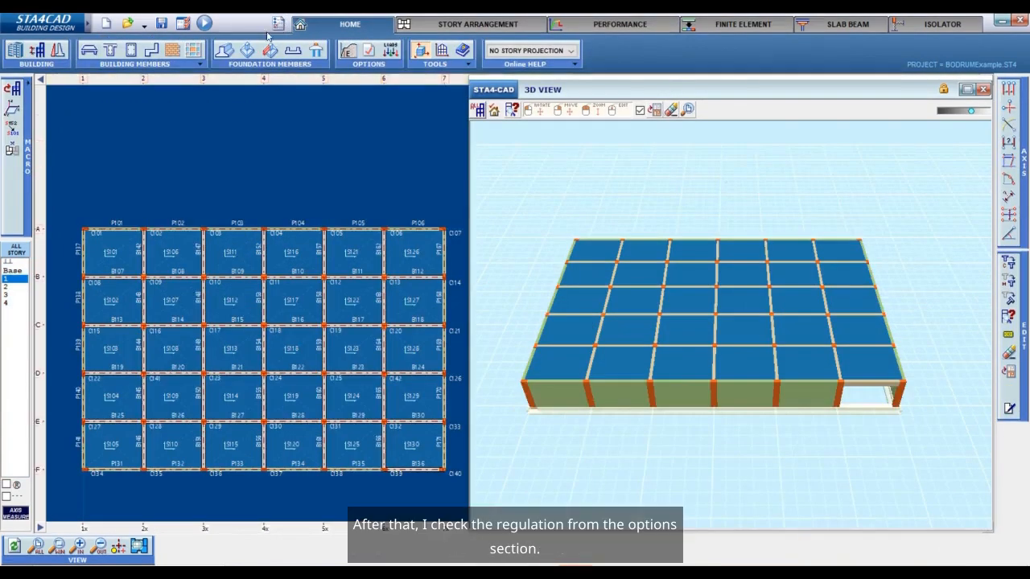
{"action": "left_click", "coordinate": [277, 24]}
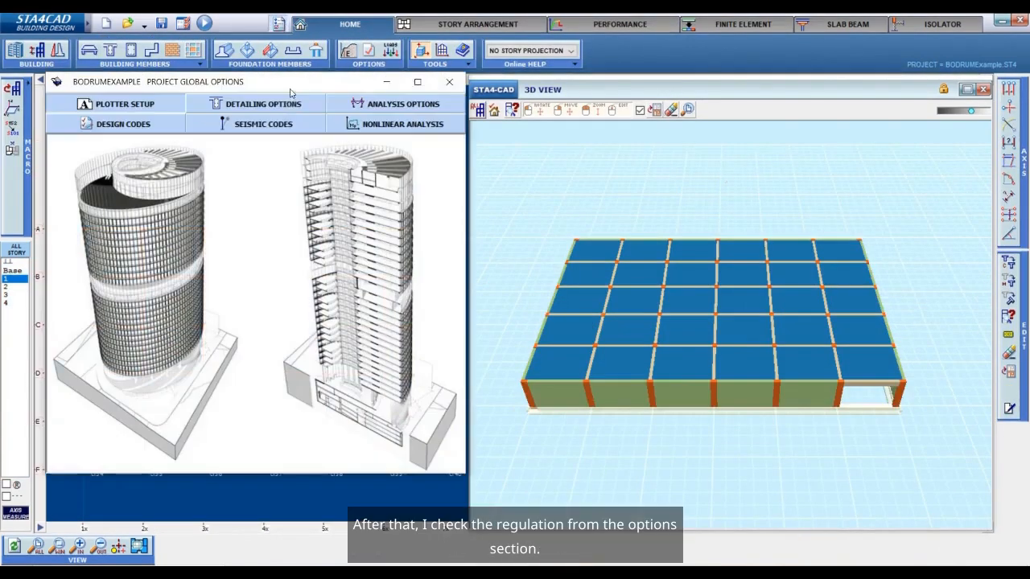
{"action": "left_click", "coordinate": [282, 124]}
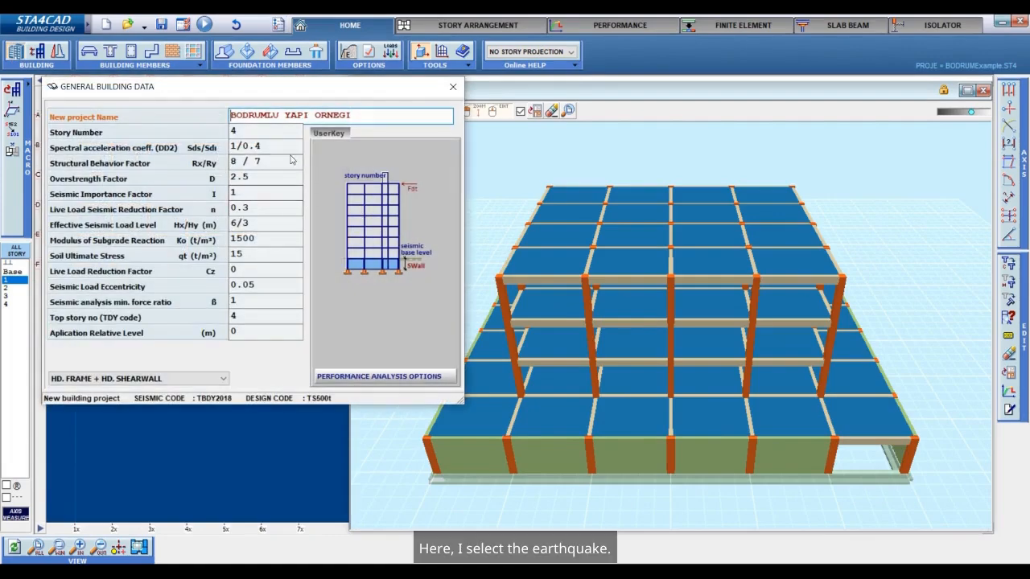
Fill in the spectral acceleration coefficients from the TBDY 2018 earthquake map using the last input coordinates, latitude 40.26025 and longitude 34.64384.
{"action": "left_click", "coordinate": [266, 146]}
{"action": "left_click", "coordinate": [359, 168]}
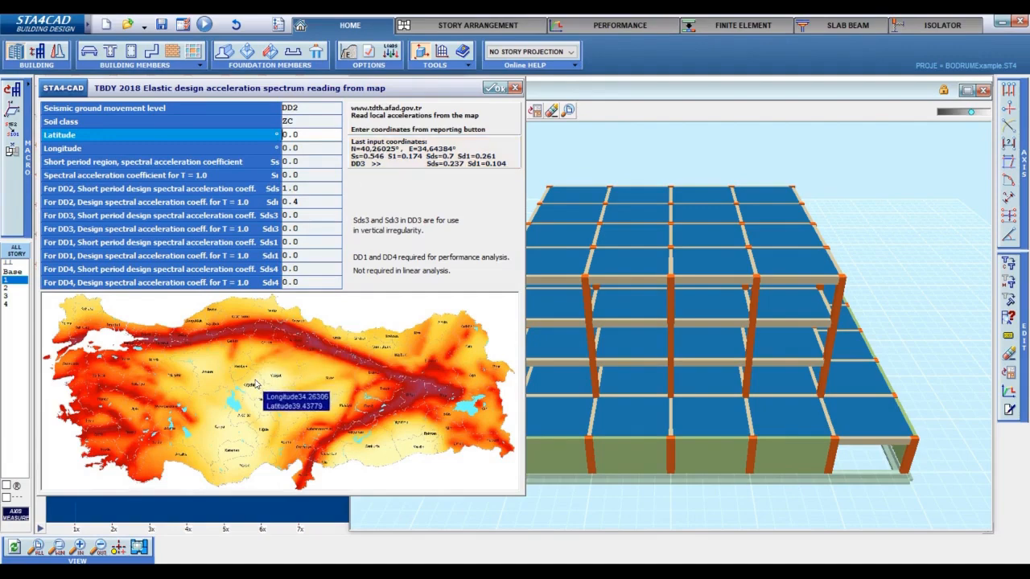
{"action": "left_click", "coordinate": [403, 129]}
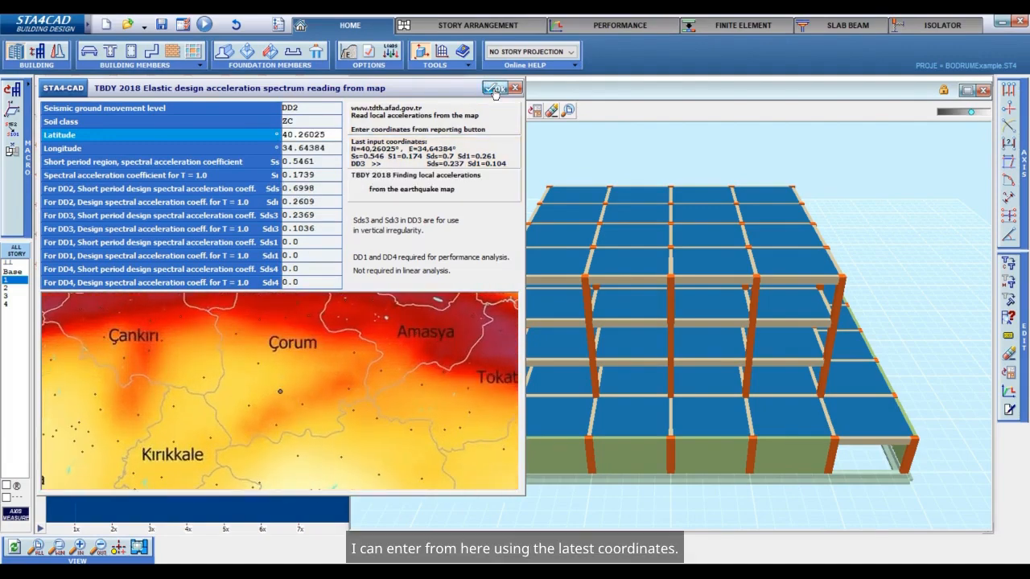
{"action": "left_click", "coordinate": [495, 91]}
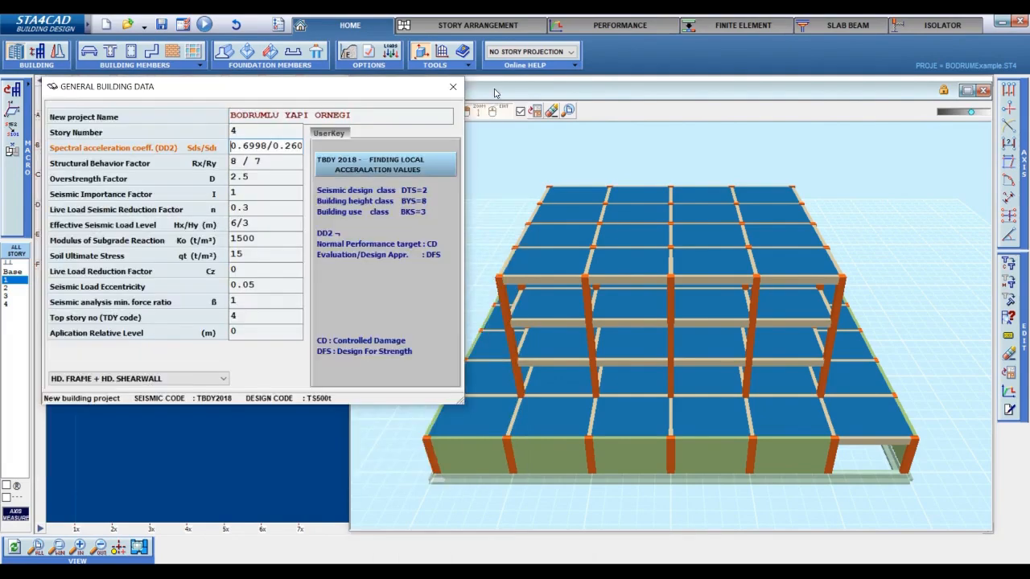
Set the structural behavior factor to 1 and close the general building data.
{"action": "left_click", "coordinate": [280, 162]}
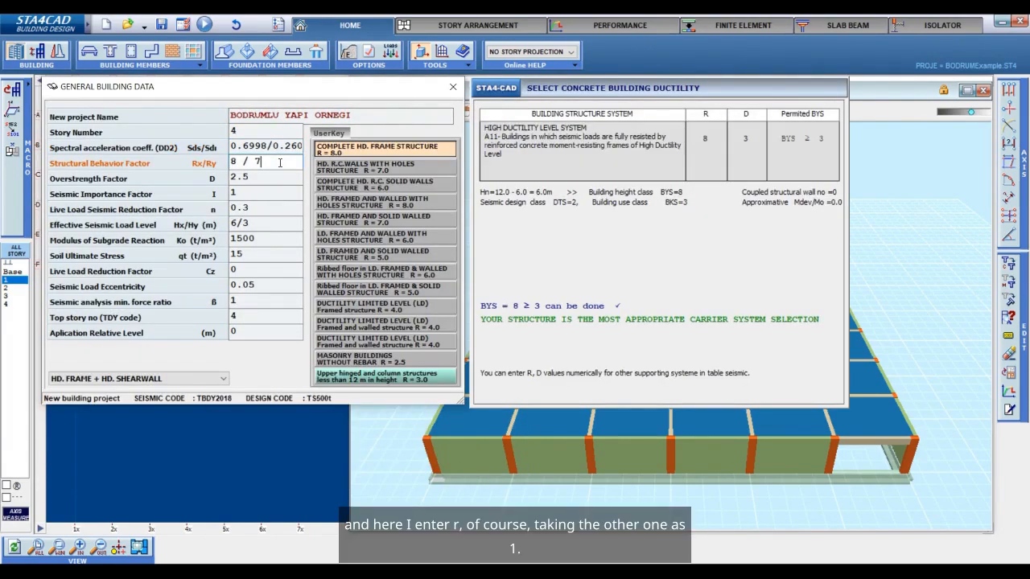
{"action": "key", "text": "BackSpace"}
{"action": "key", "text": "BackSpace"}
{"action": "type", "text": "1"}
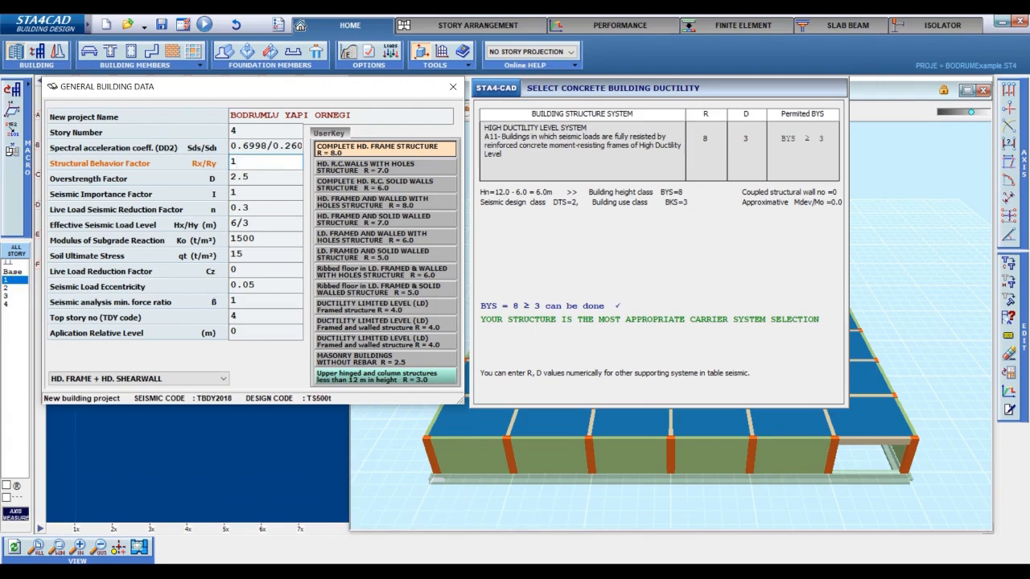
{"action": "left_click", "coordinate": [453, 86]}
Turn off the foundation-only mesh FEA analysis in the project's analysis options and accept the settings.
{"action": "left_click", "coordinate": [359, 51]}
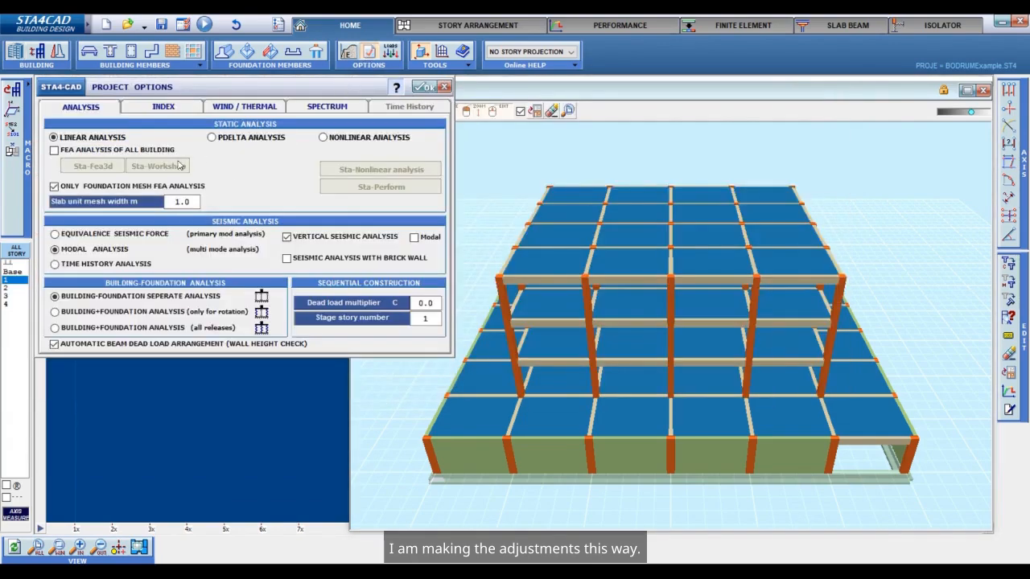
{"action": "mouse_move", "coordinate": [155, 312]}
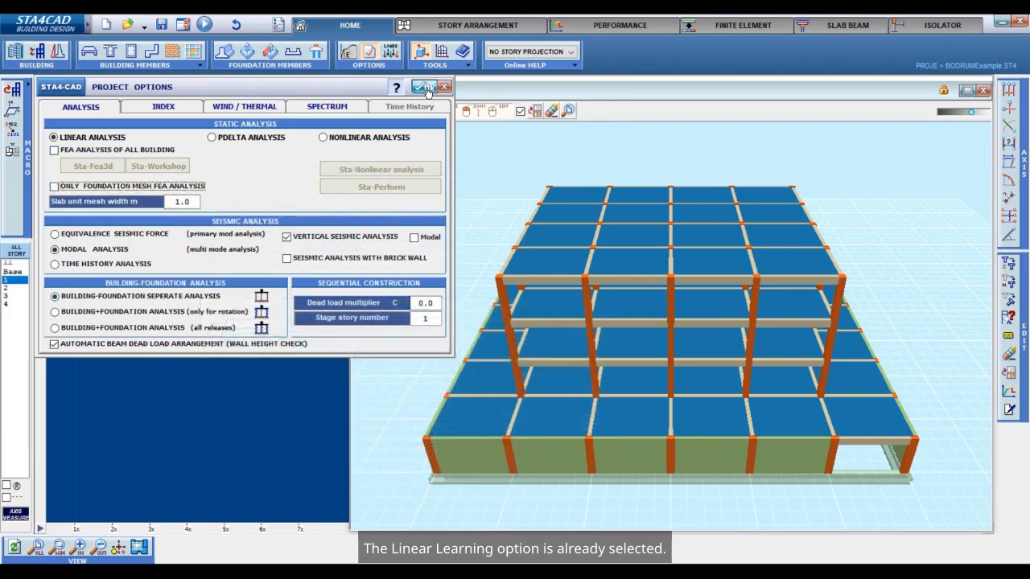
{"action": "left_click", "coordinate": [425, 88]}
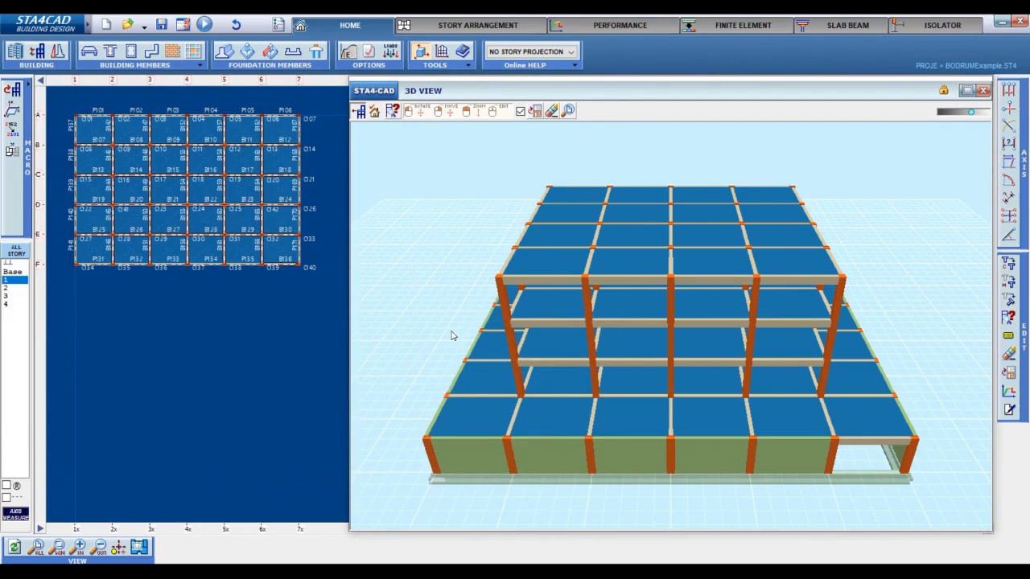
Save the project as BODRUMExample in the STA4DATA folder, overwriting the existing file.
{"action": "left_click_drag", "start_coordinate": [451, 336], "coordinate": [471, 312]}
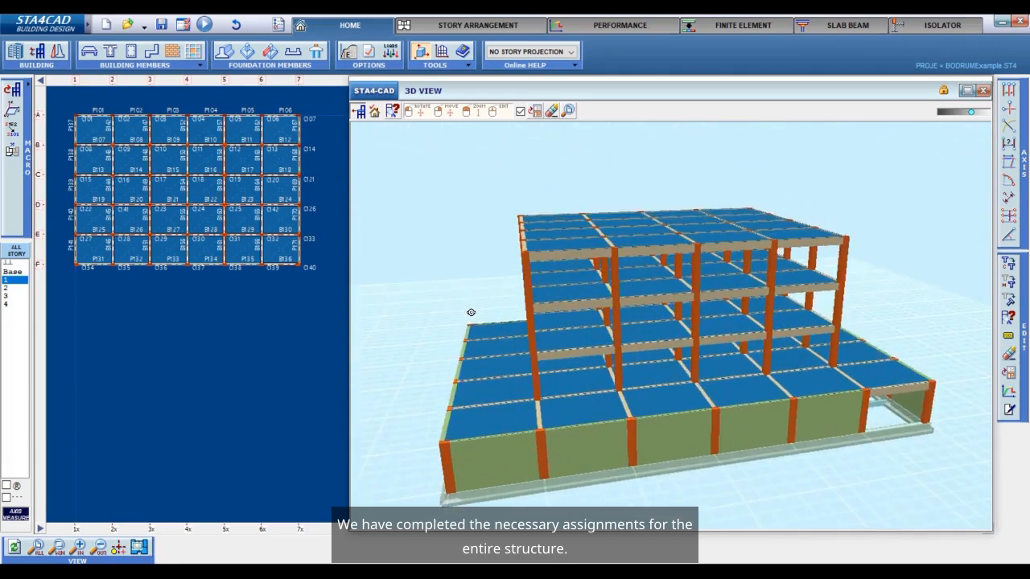
{"action": "left_click", "coordinate": [161, 25]}
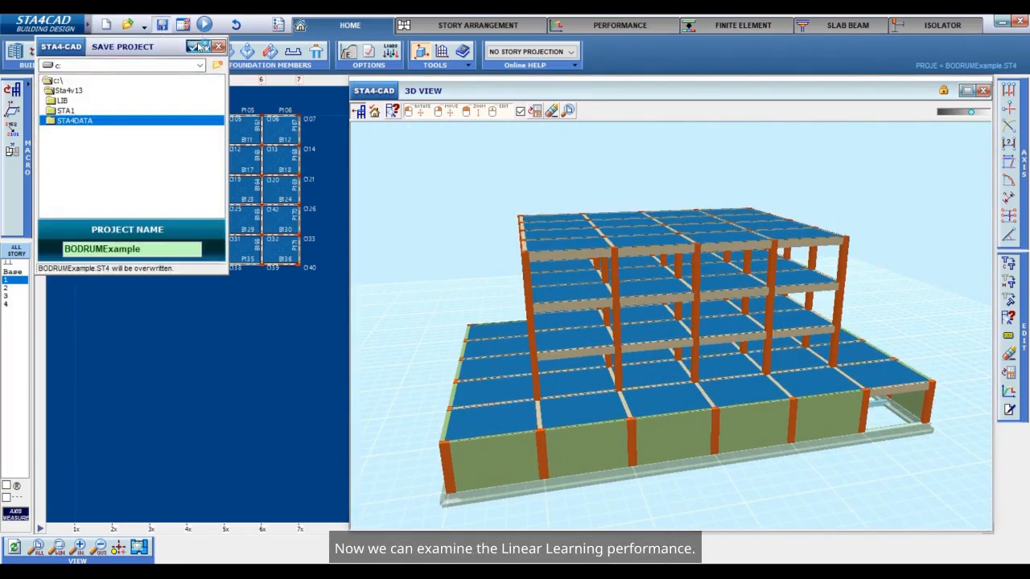
{"action": "left_click", "coordinate": [198, 48]}
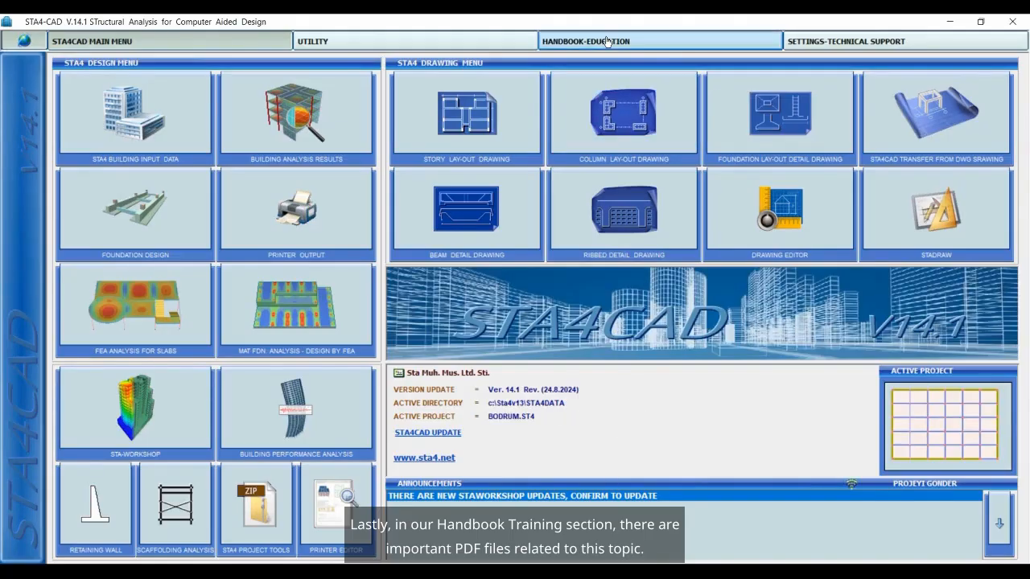
Show the handbook and education documents in the STA4CAD main program.
{"action": "left_click", "coordinate": [606, 41]}
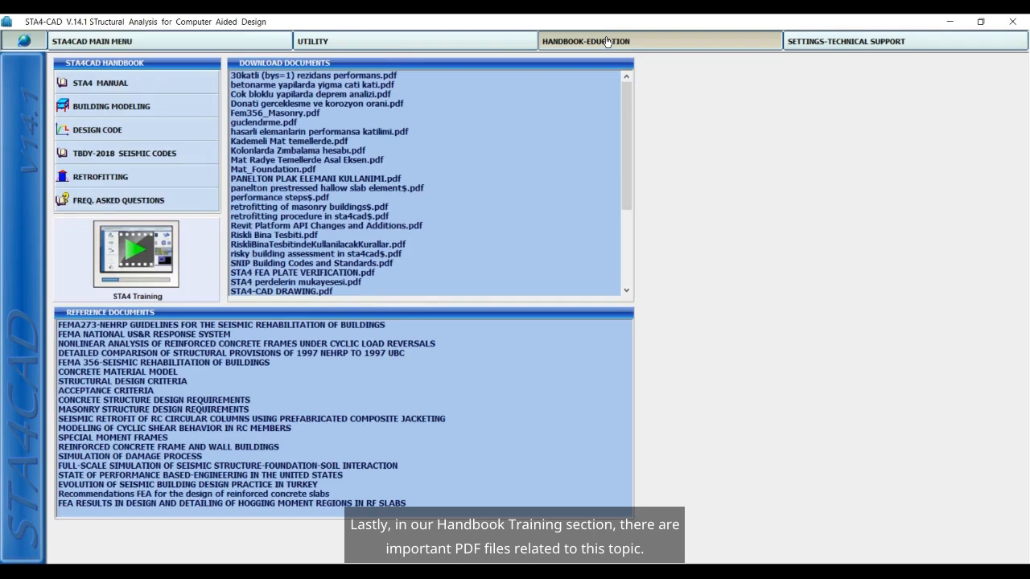